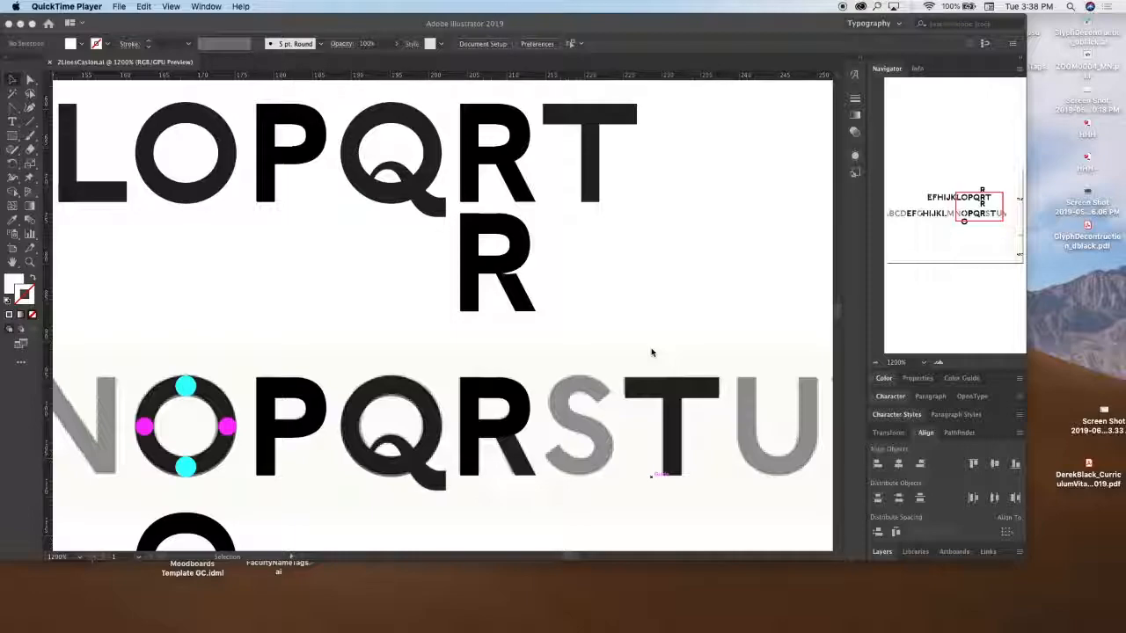
Switch to Glyphs, discard the open unsaved font document without keeping it, and close the floating palette.
mouse_move(870, 624)
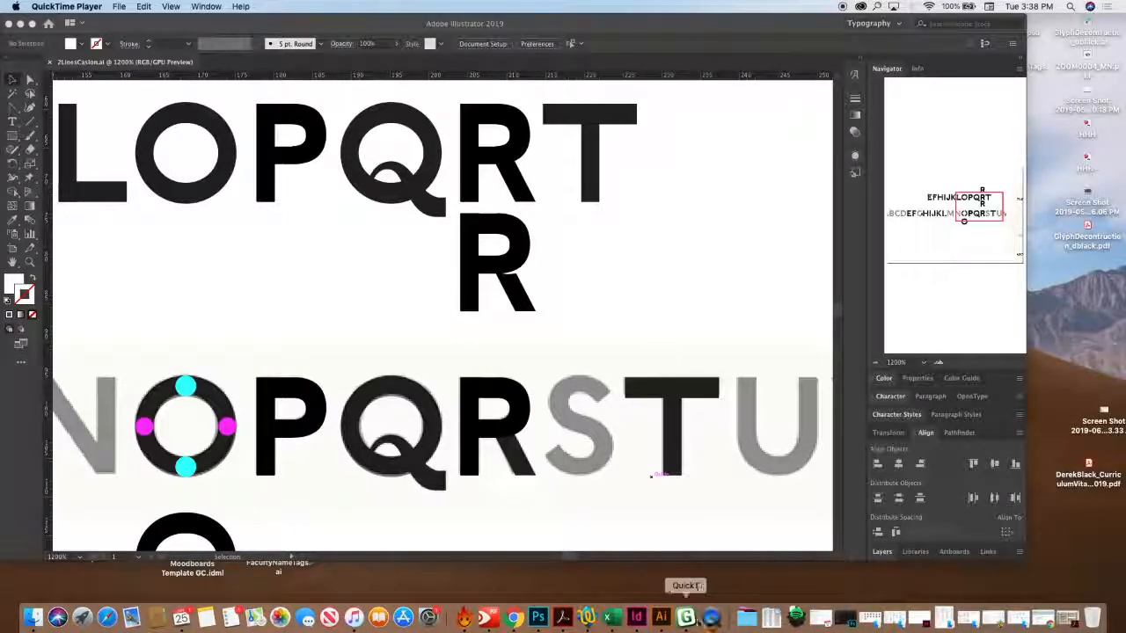
click(688, 619)
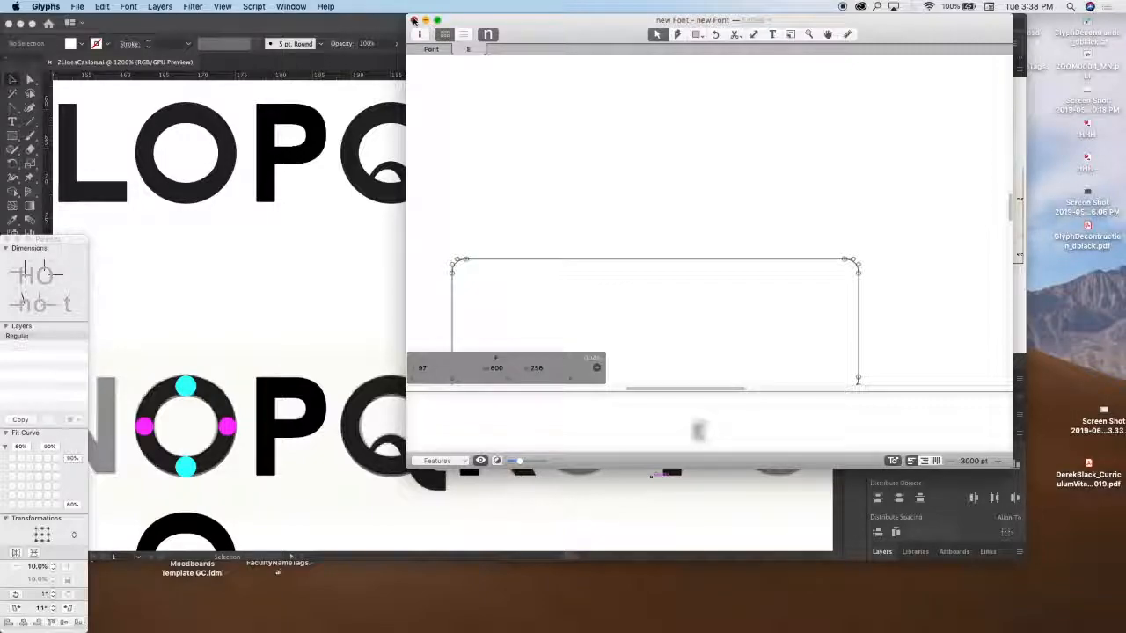
click(414, 20)
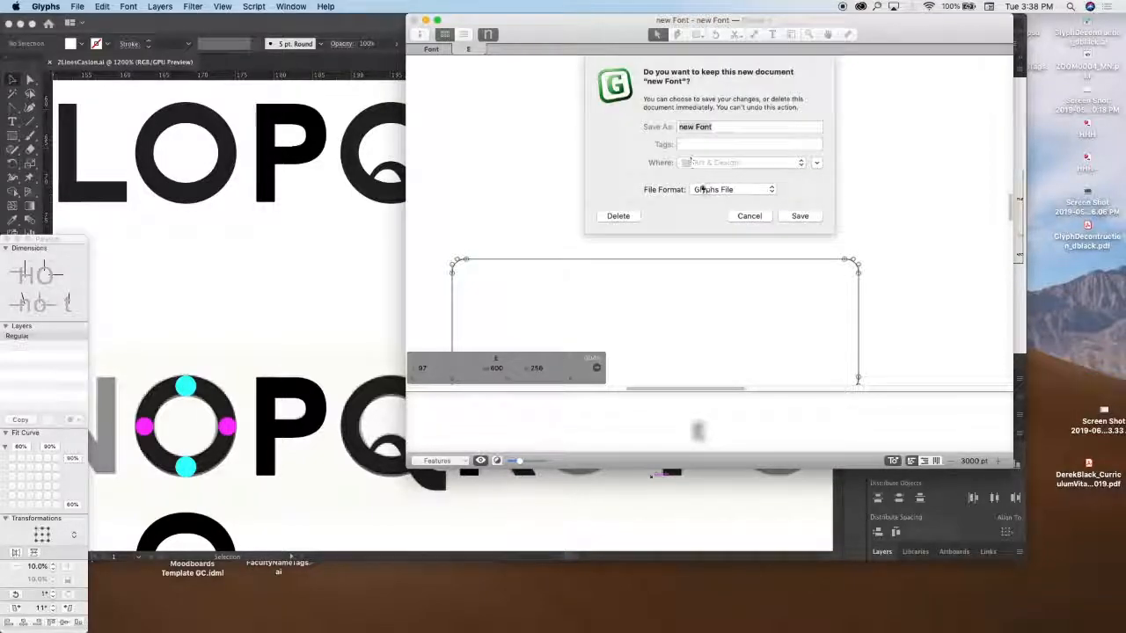
click(615, 218)
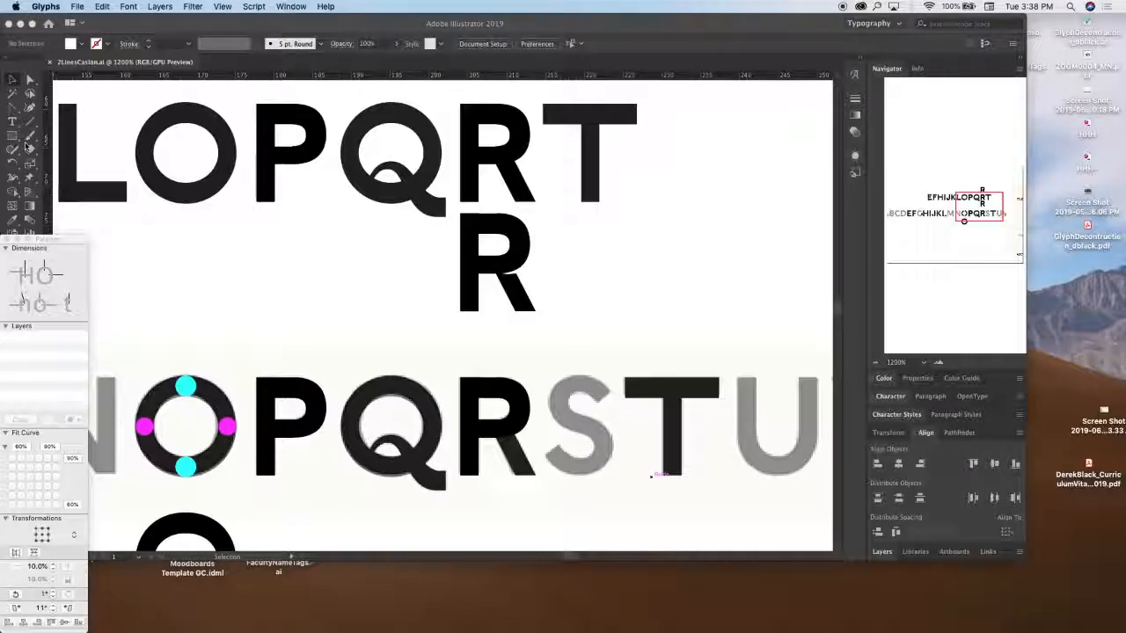
click(6, 239)
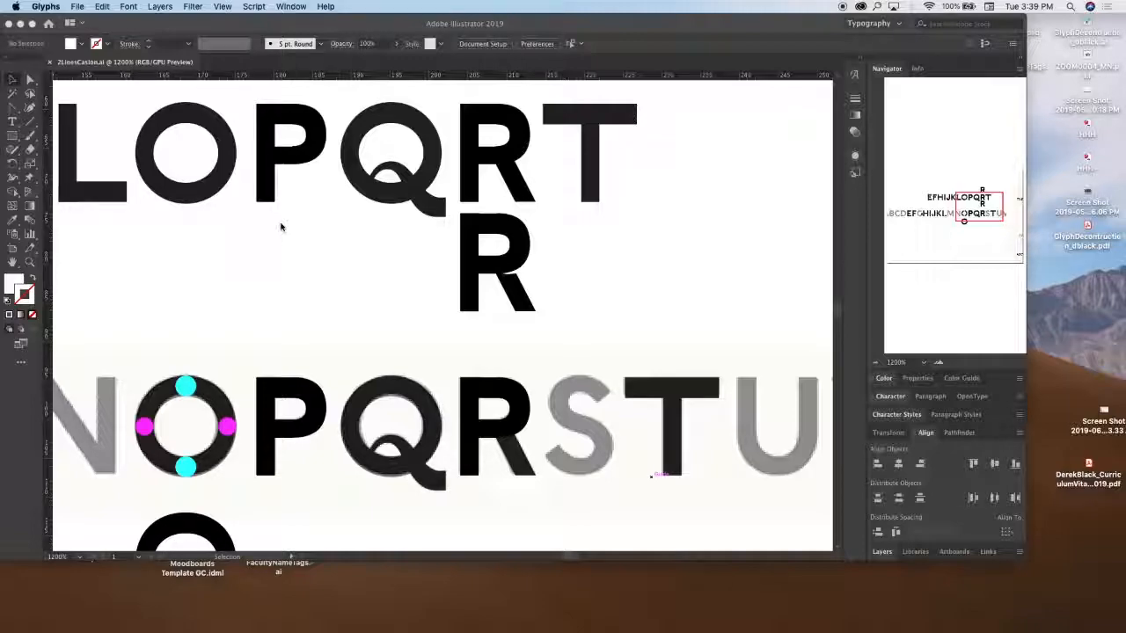
Create a new font document and expand the Latin language category to show its subsets.
click(77, 6)
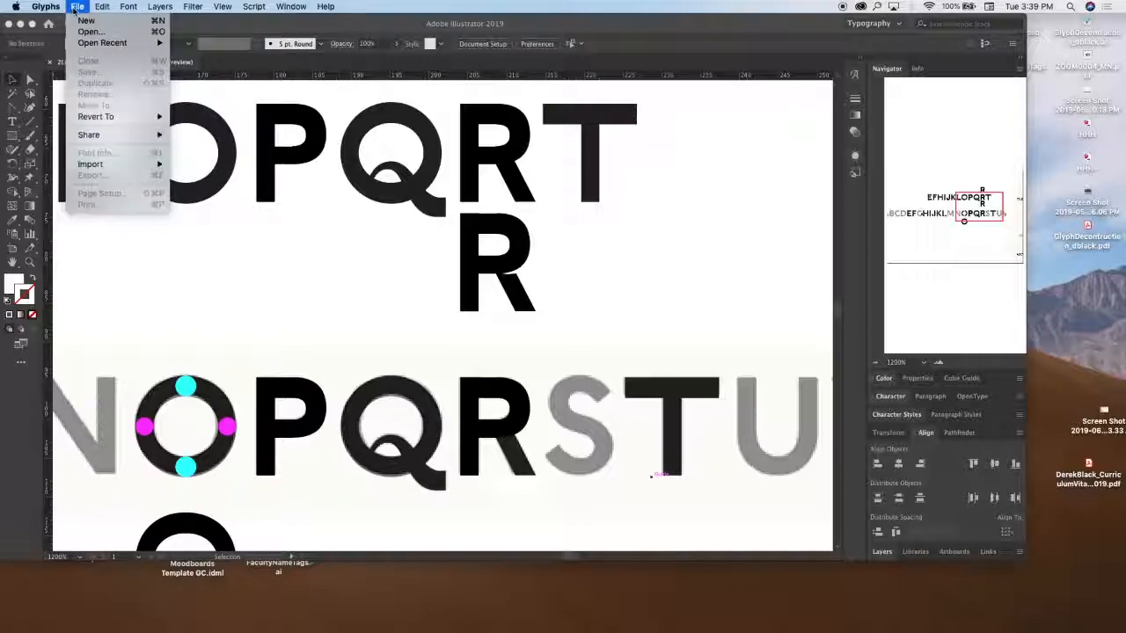
click(79, 24)
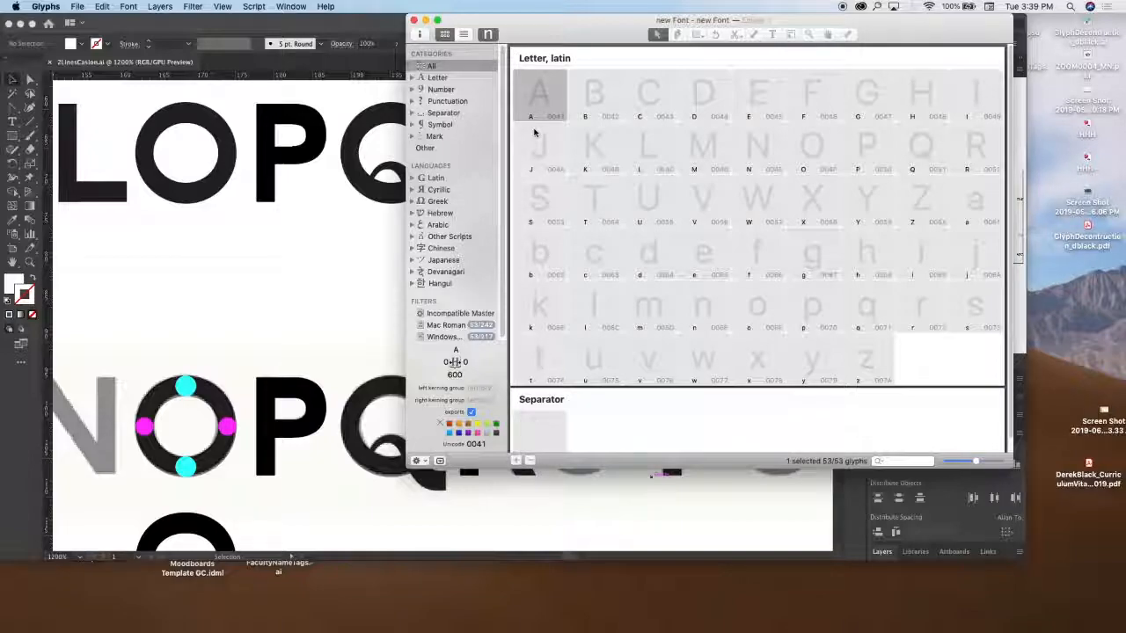
click(437, 177)
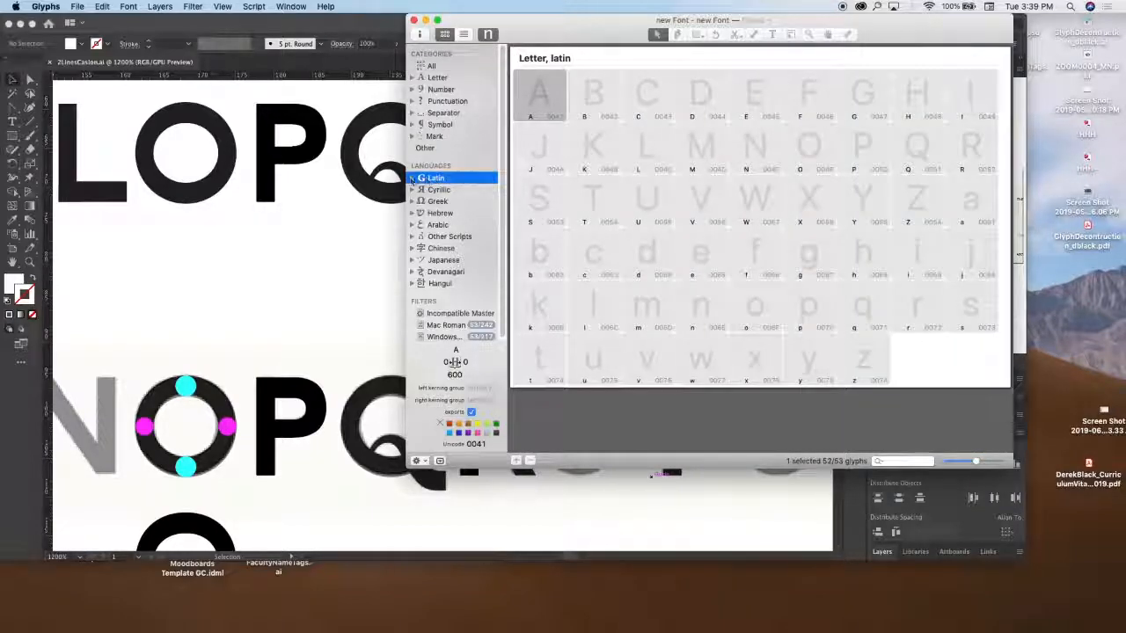
click(414, 178)
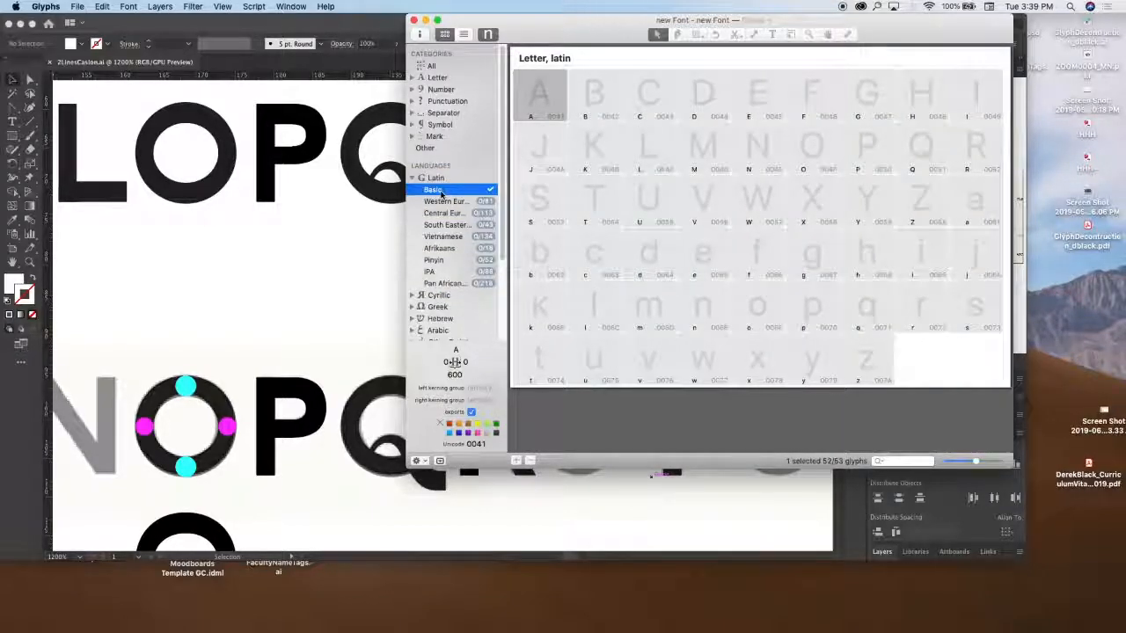
Examine the Latin language subsets, including South Eastern European and Vietnamese, and return to the Basic set.
click(442, 213)
click(446, 226)
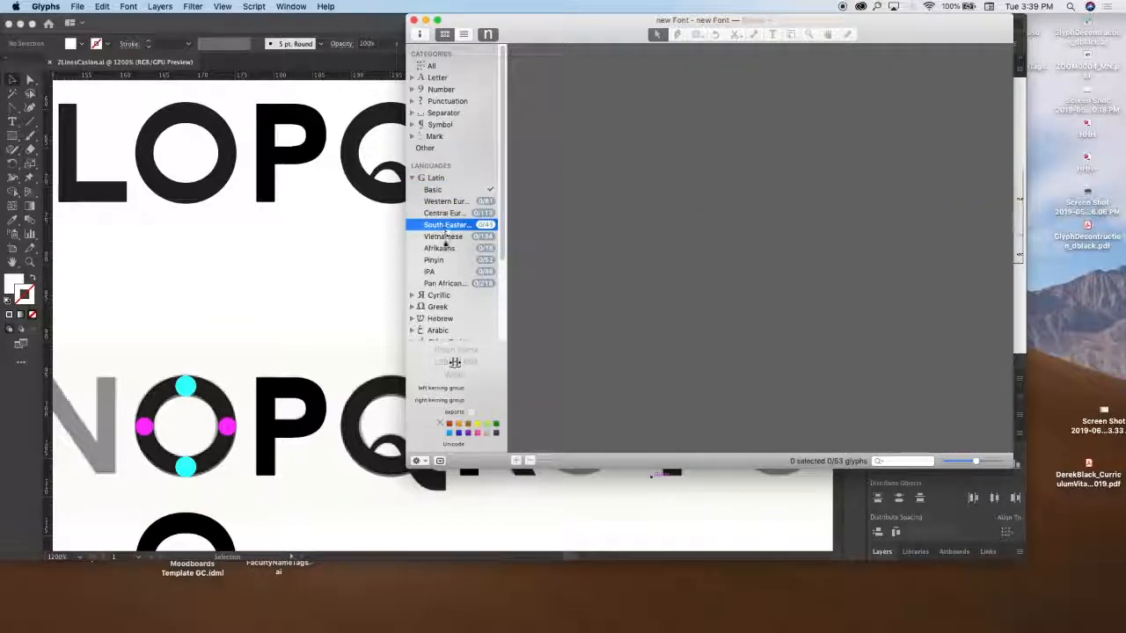
click(443, 237)
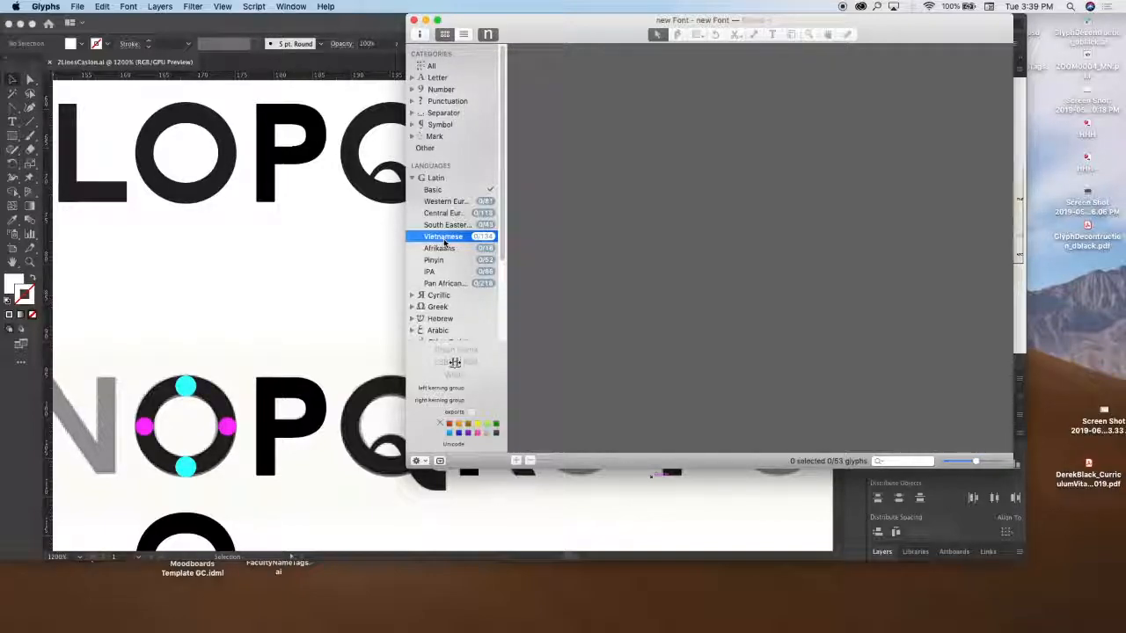
click(439, 191)
click(435, 179)
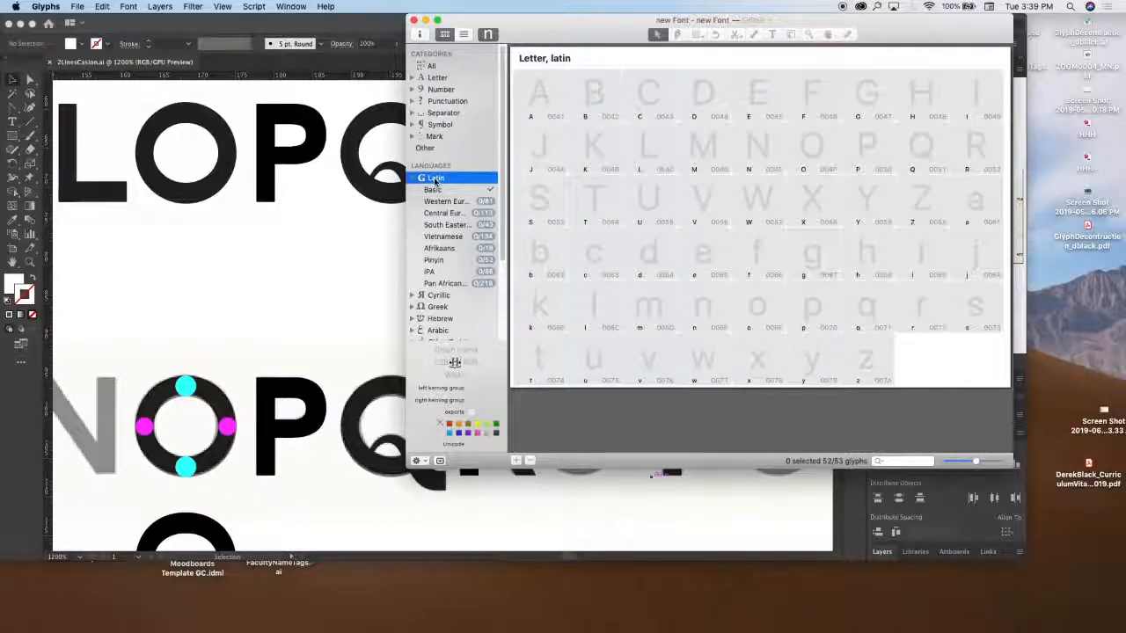
click(434, 191)
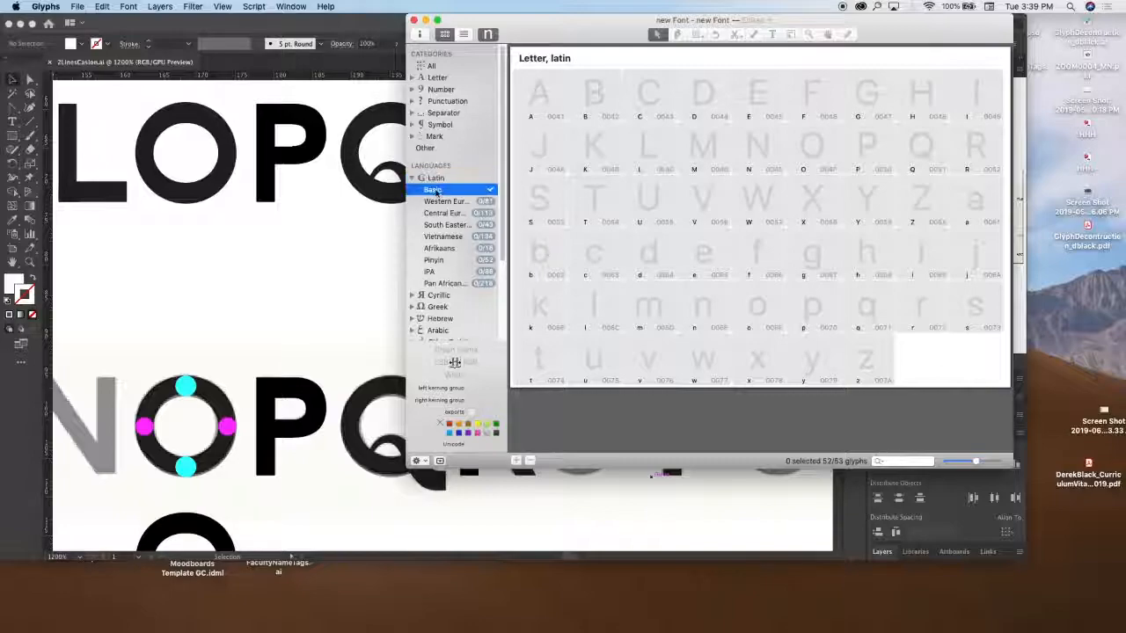
click(435, 180)
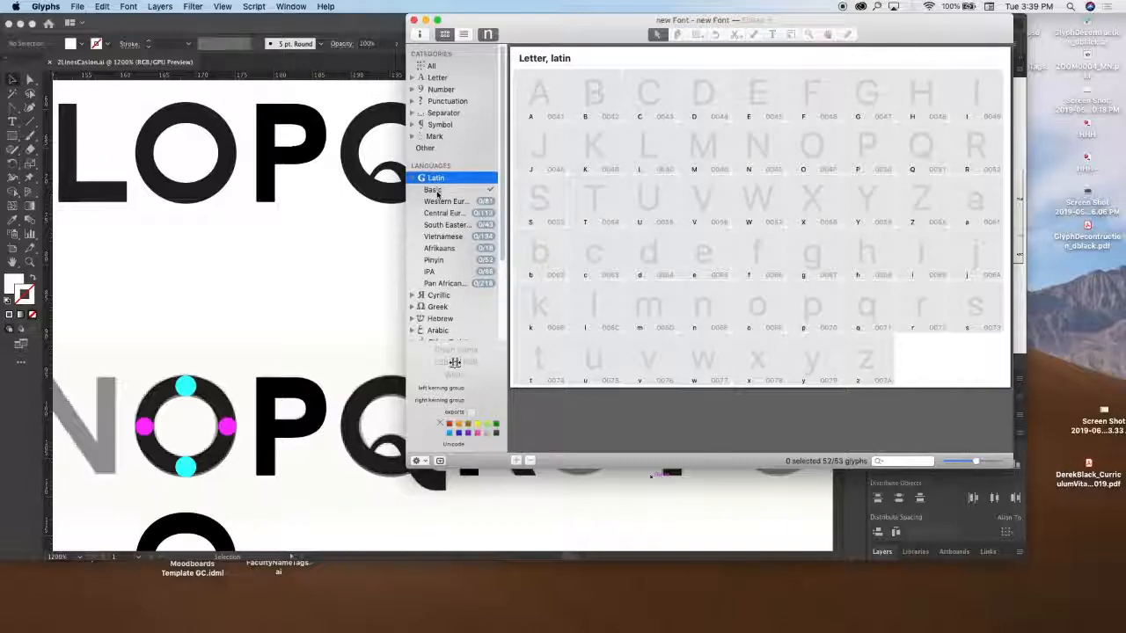
click(438, 191)
click(435, 179)
click(434, 192)
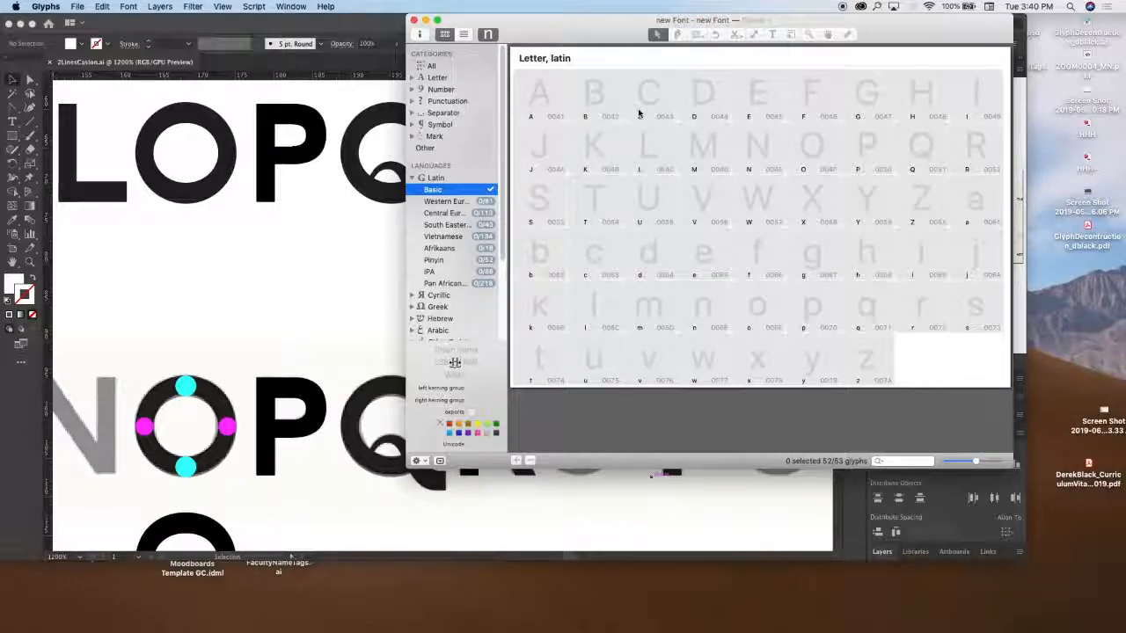
Open the capital E glyph for editing and show the whole glyph frame.
double_click(760, 101)
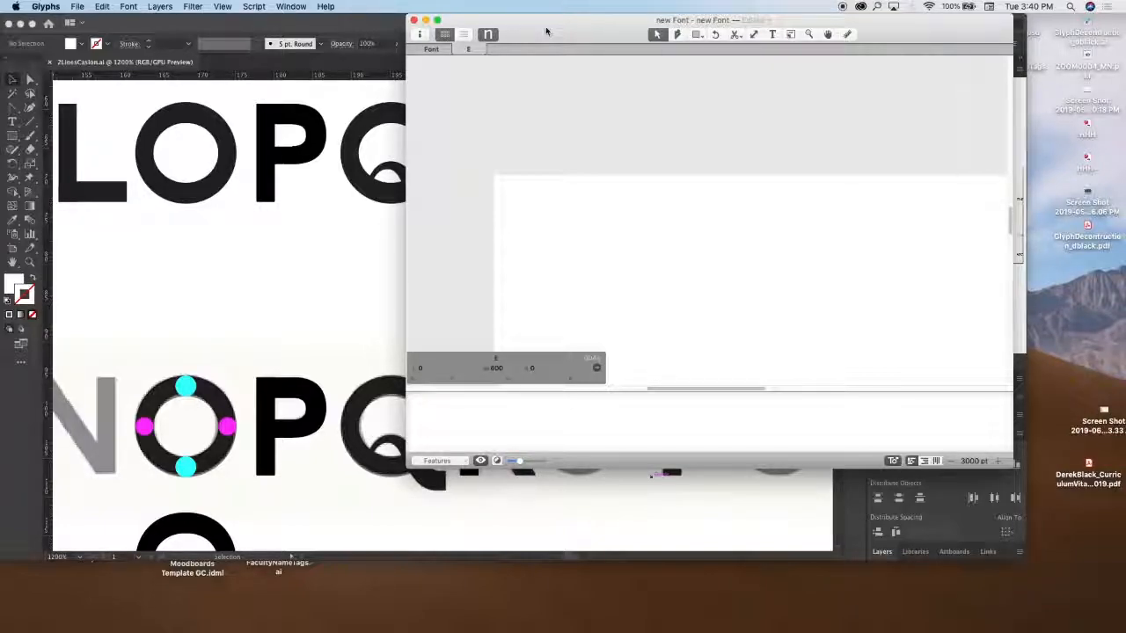
click(431, 50)
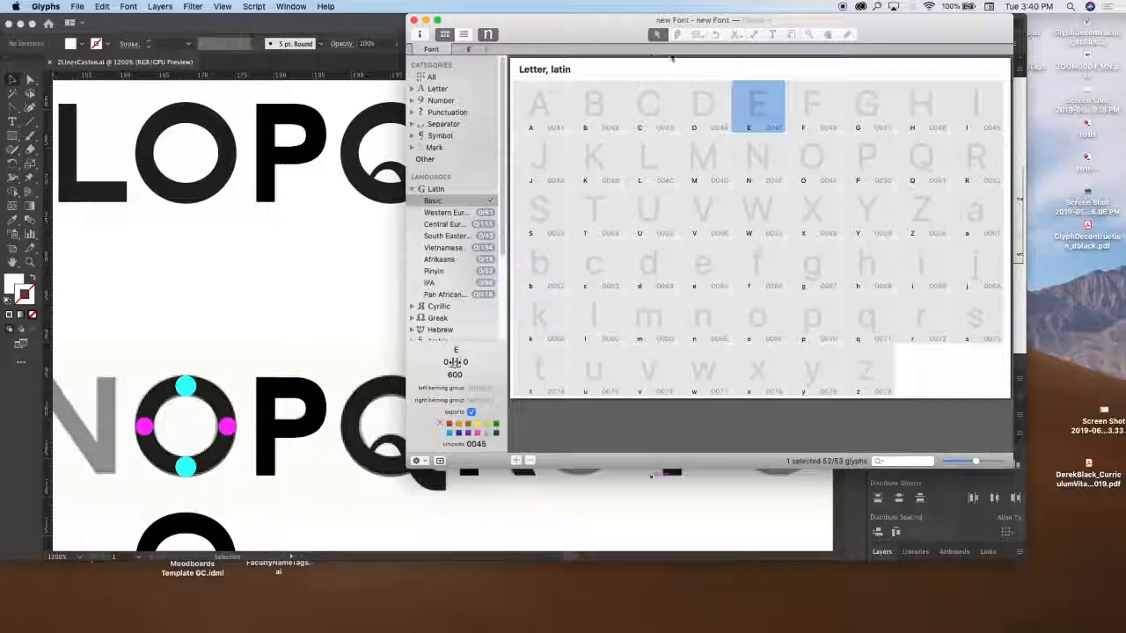
click(475, 50)
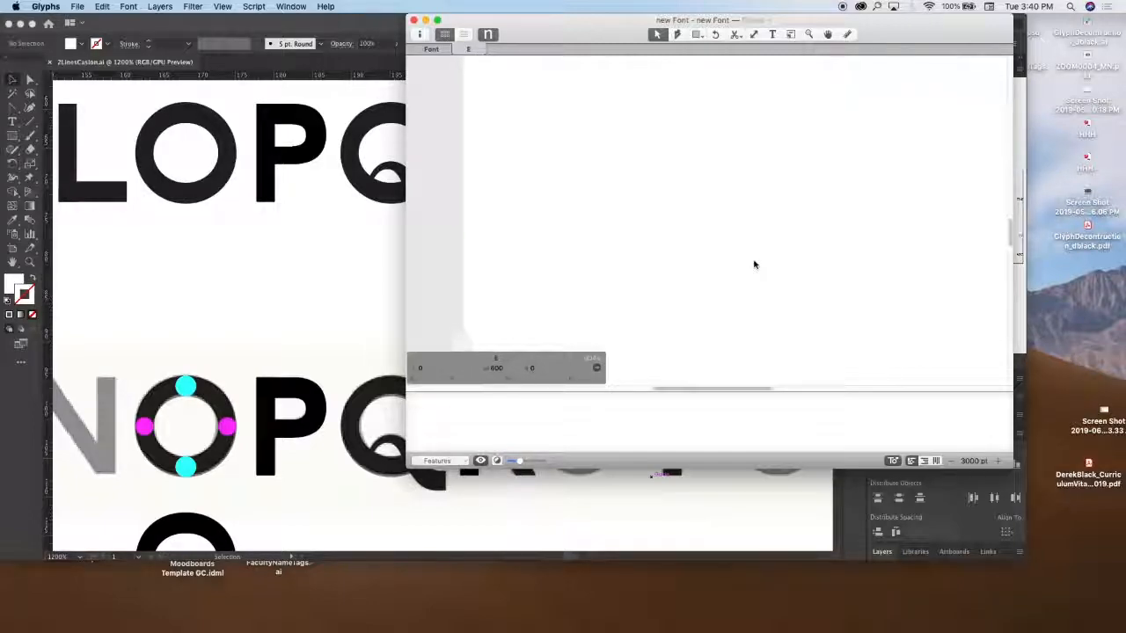
key(super+0)
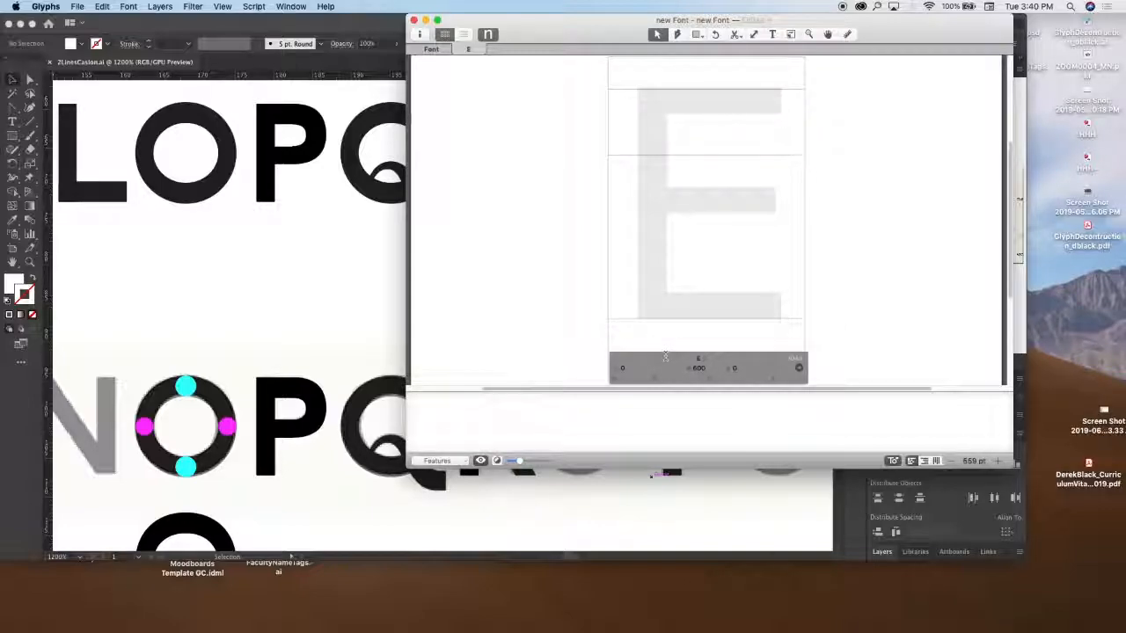
Switch to Illustrator and copy the letters E, F and H from the upper alphabet row.
click(362, 330)
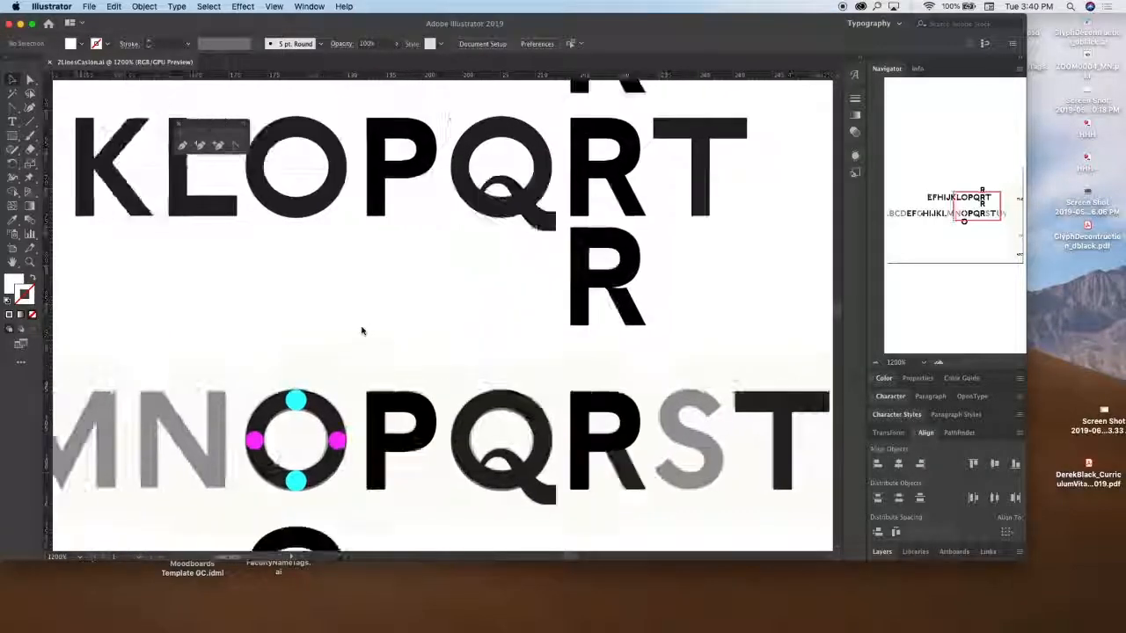
scroll(362, 330, left, 1)
key(super+minus)
key(super+minus)
scroll(361, 330, left, 5)
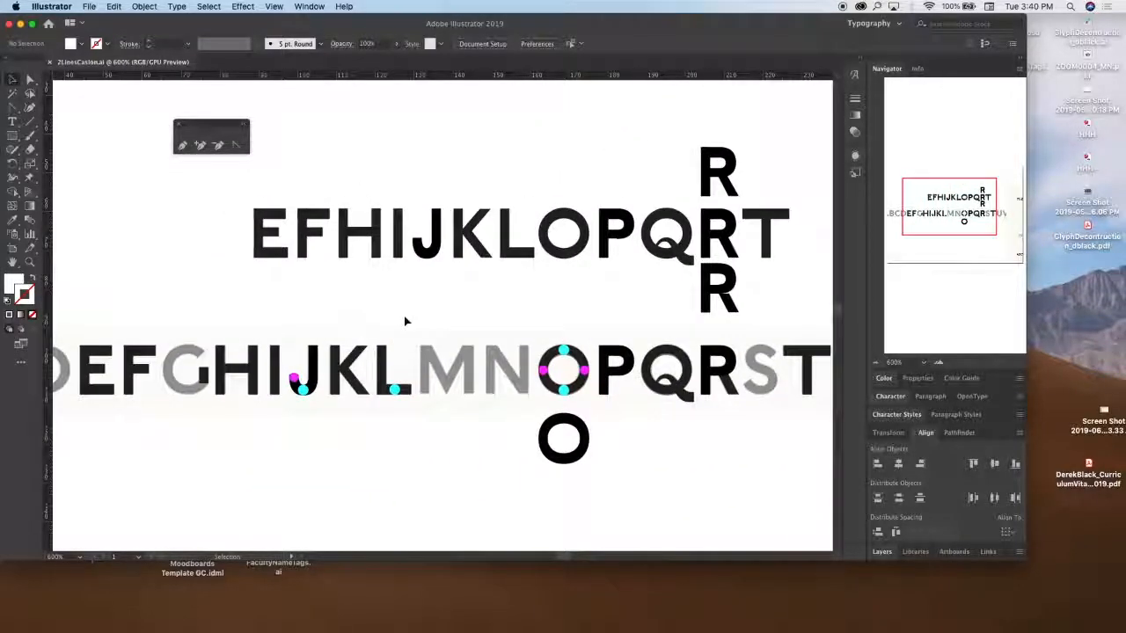
scroll(405, 321, right, 3)
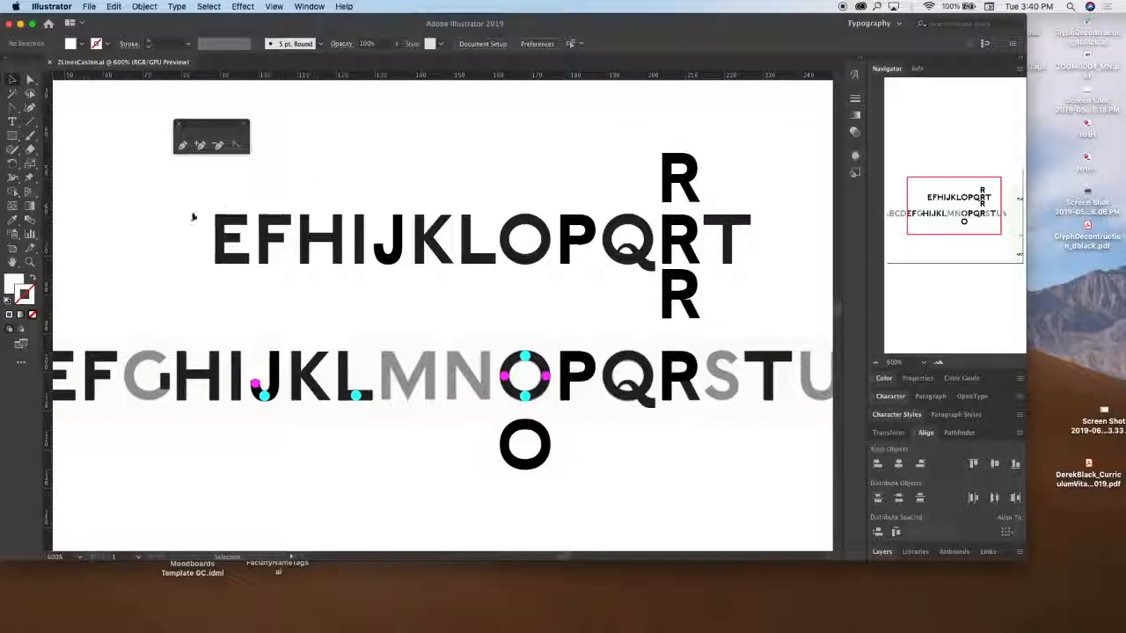
drag(182, 194, 350, 294)
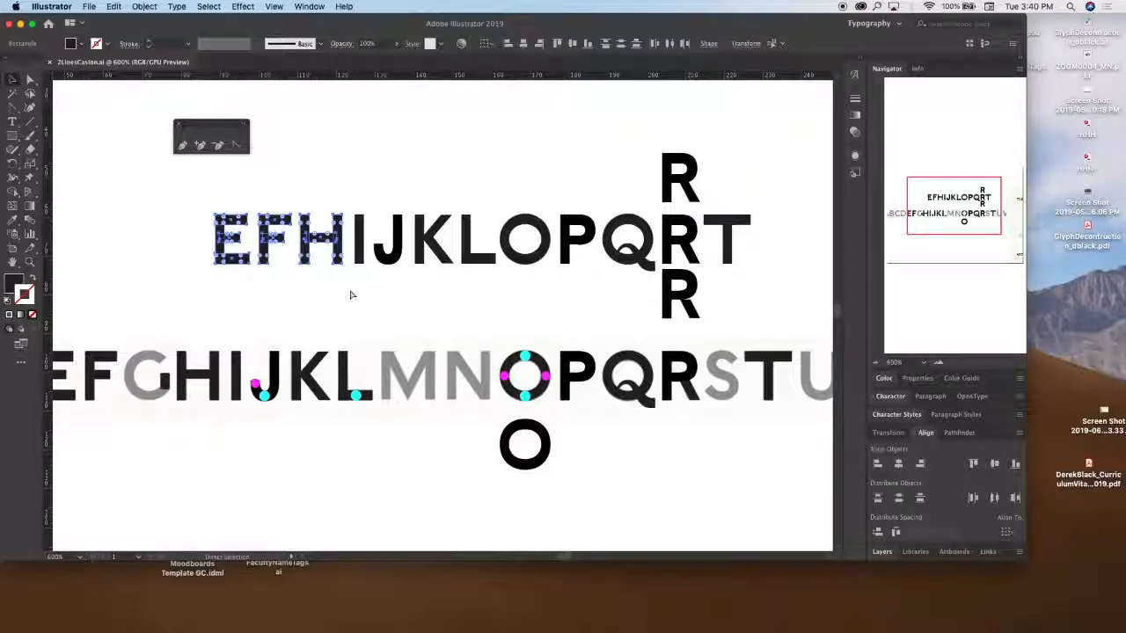
Create a new document in pixels with a width of 1000 px and a height of 1000 px.
click(87, 7)
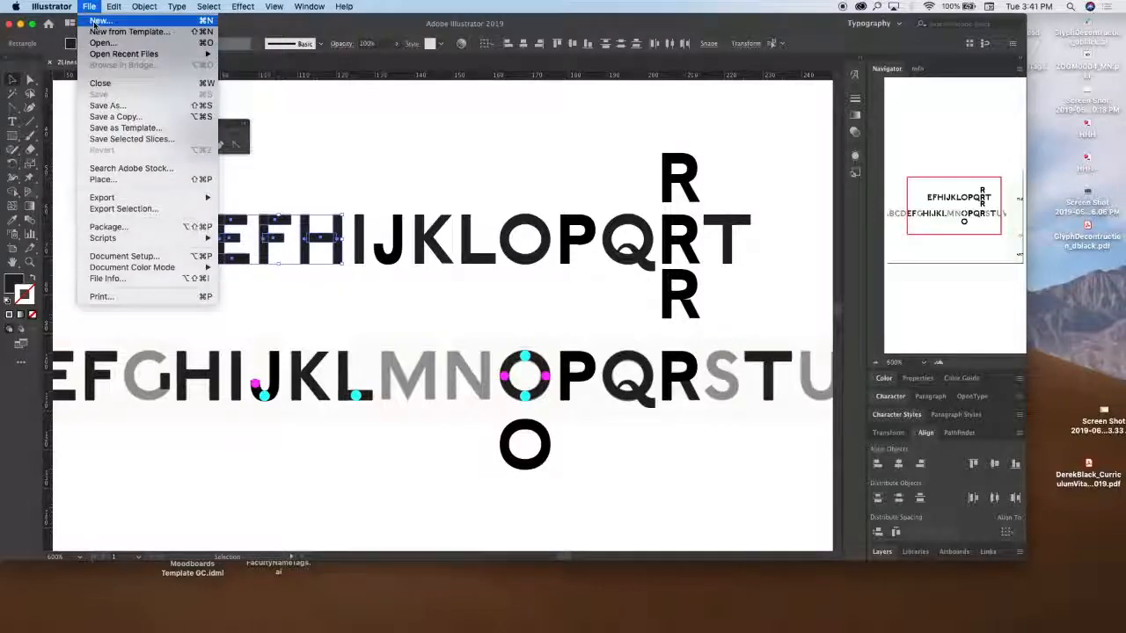
click(101, 21)
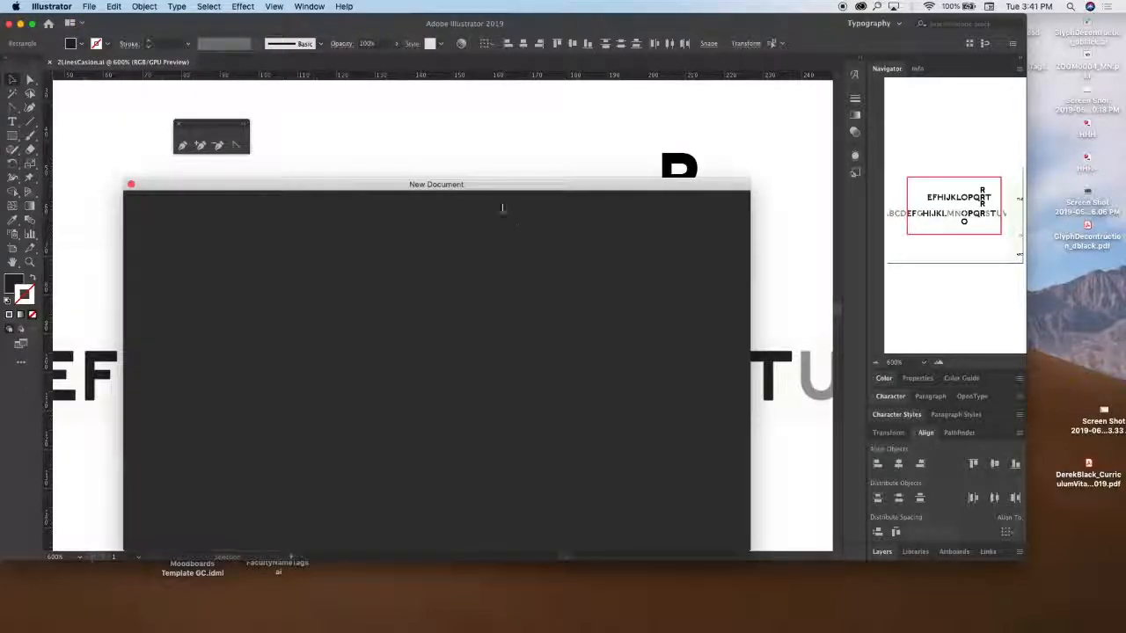
drag(475, 188, 463, 106)
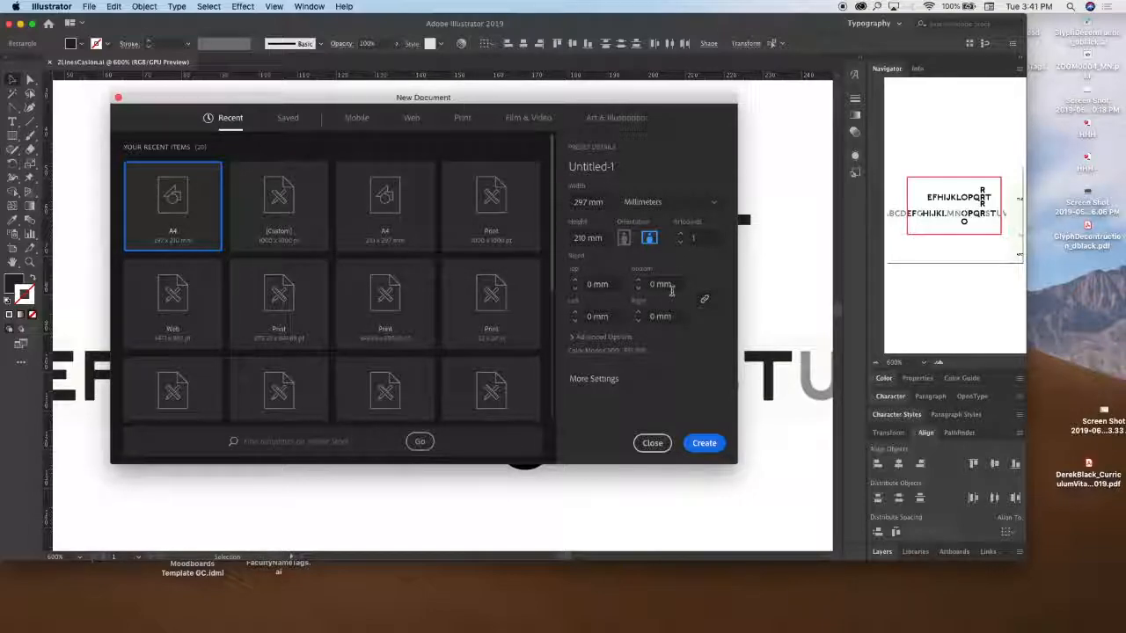
click(648, 204)
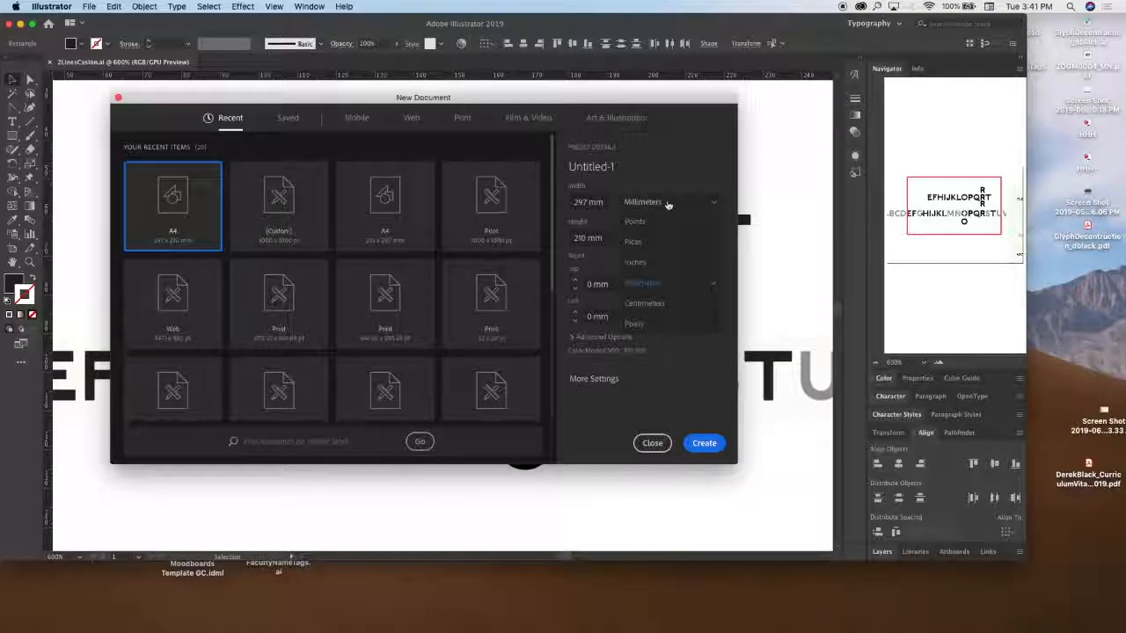
click(634, 324)
drag(605, 203, 552, 205)
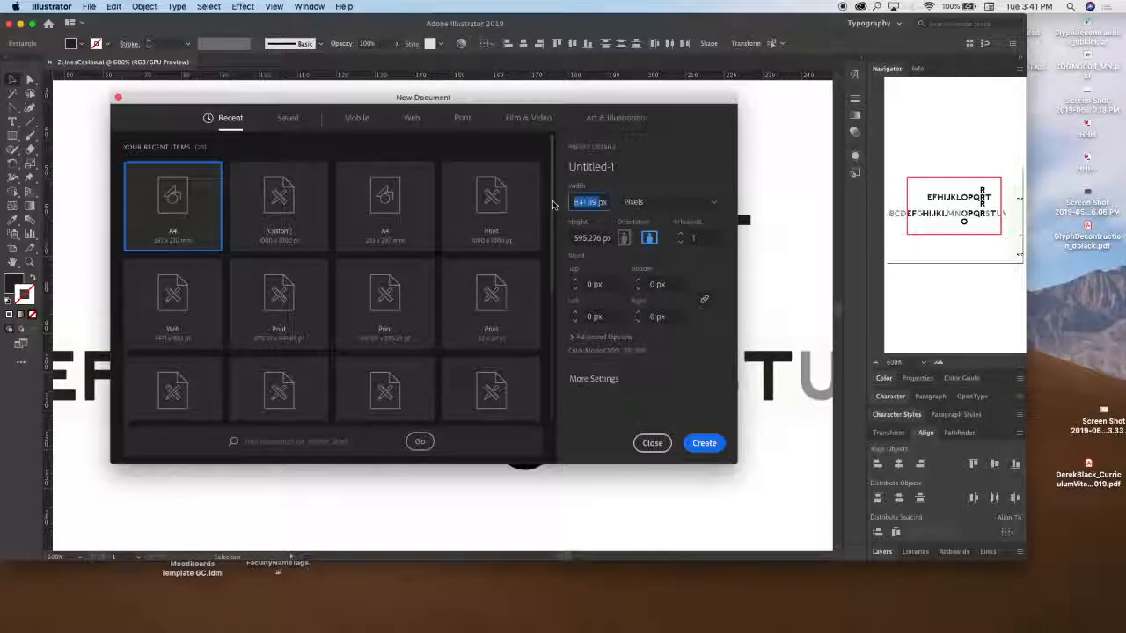
text(100px)
drag(610, 239, 581, 238)
text(1000 p)
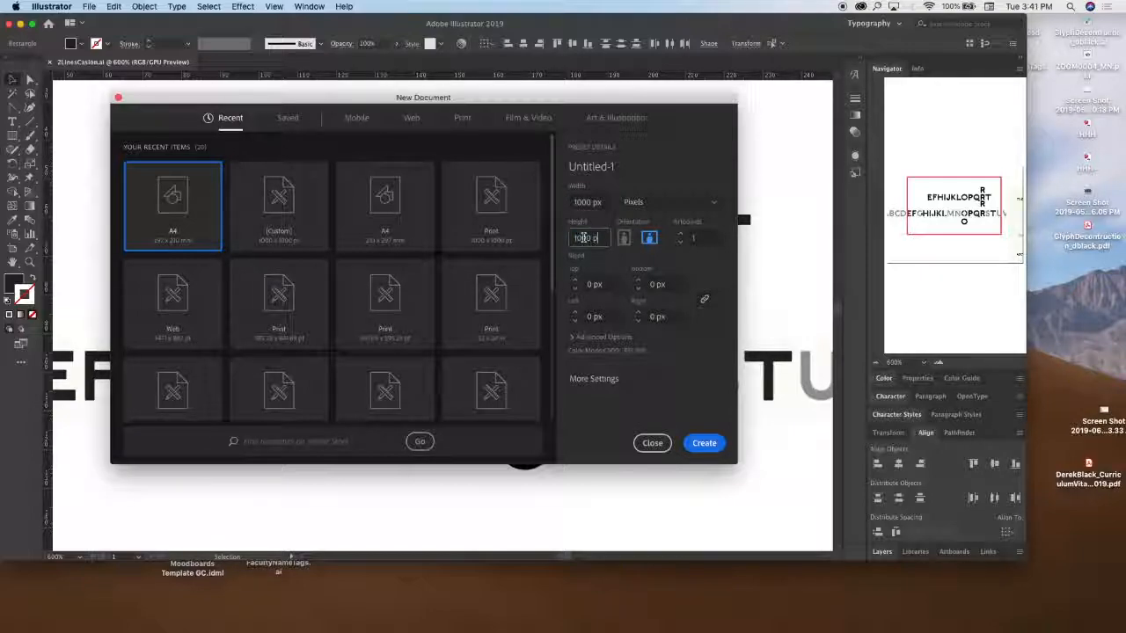
text(x)
click(700, 442)
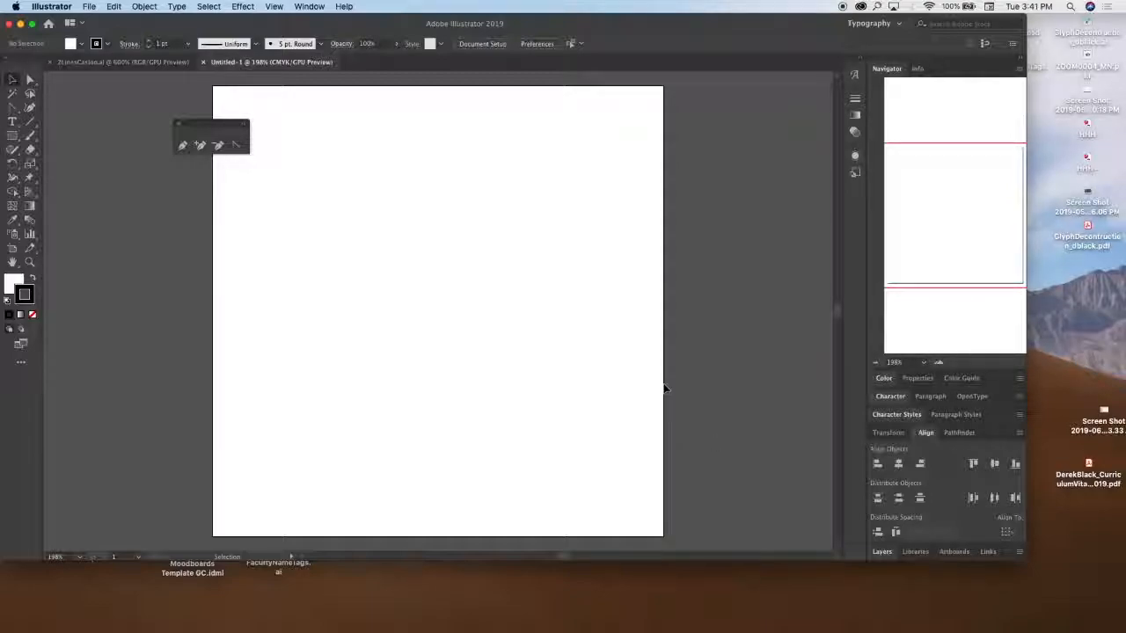
Paste the copied letters E, F and H twice onto the blank artboard, placing the second set beside the first.
key(a)
key(super+v)
key(v)
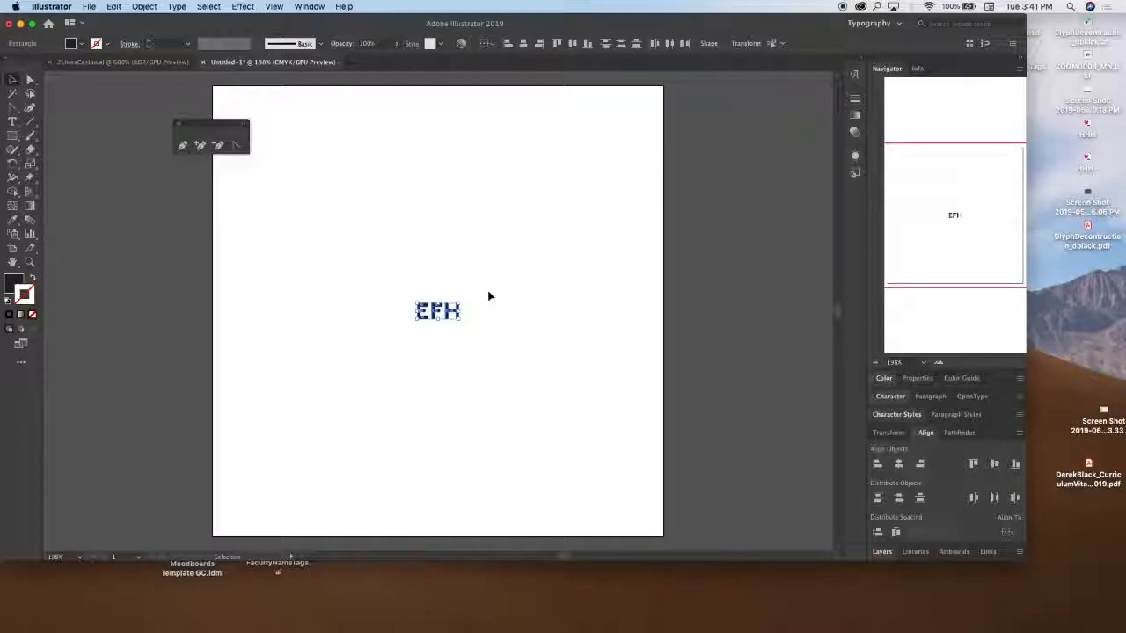
scroll(490, 296, left, 5)
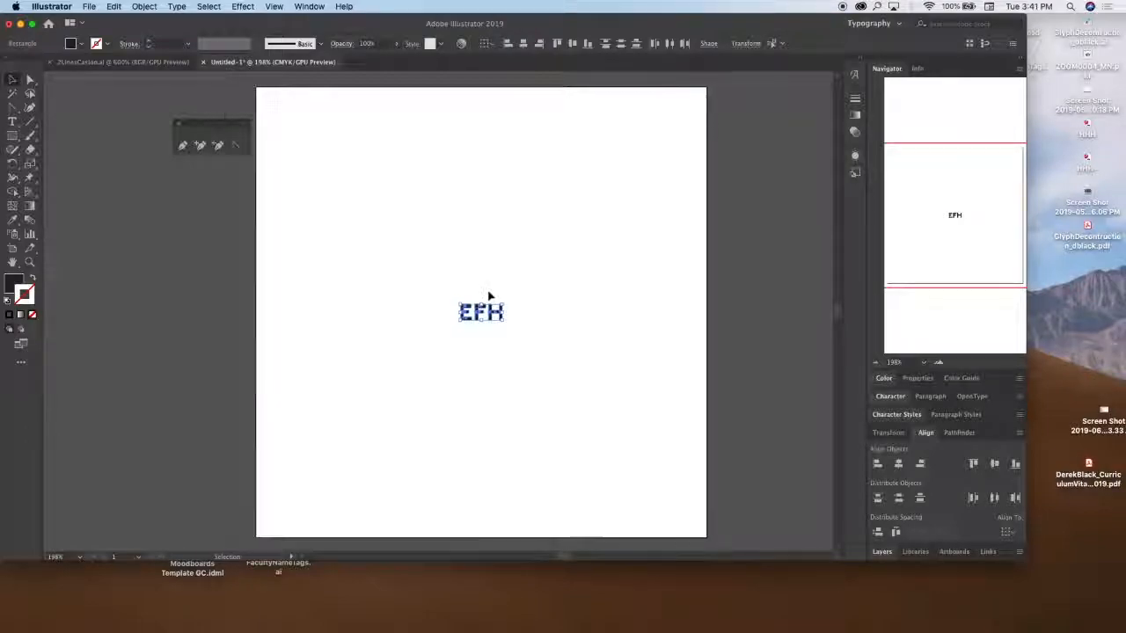
scroll(490, 296, right, 3)
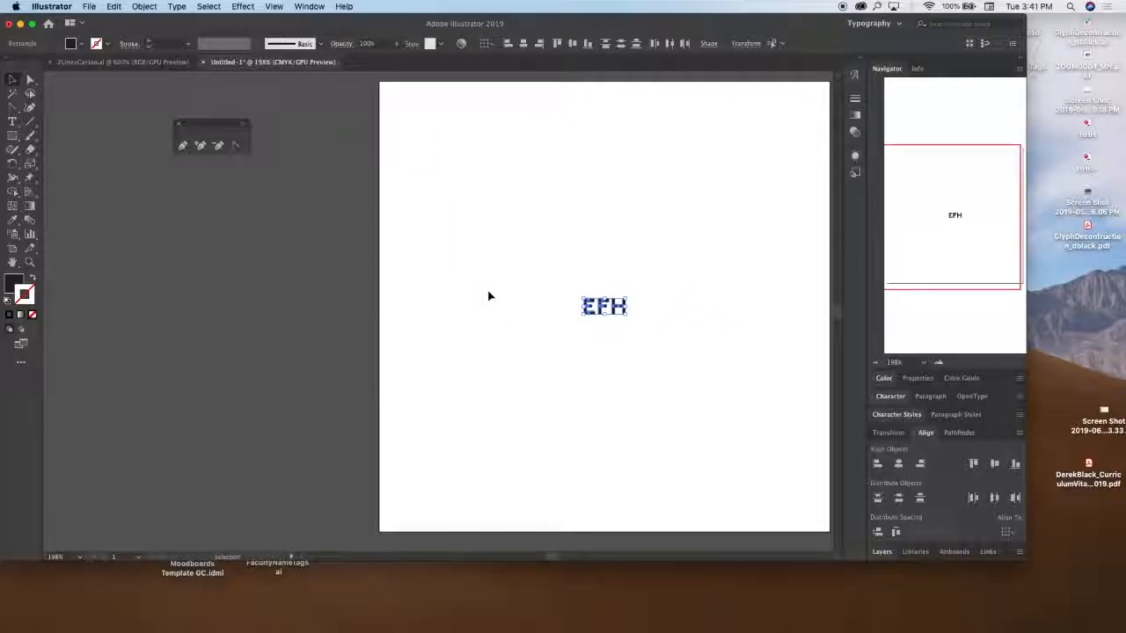
key(super+v)
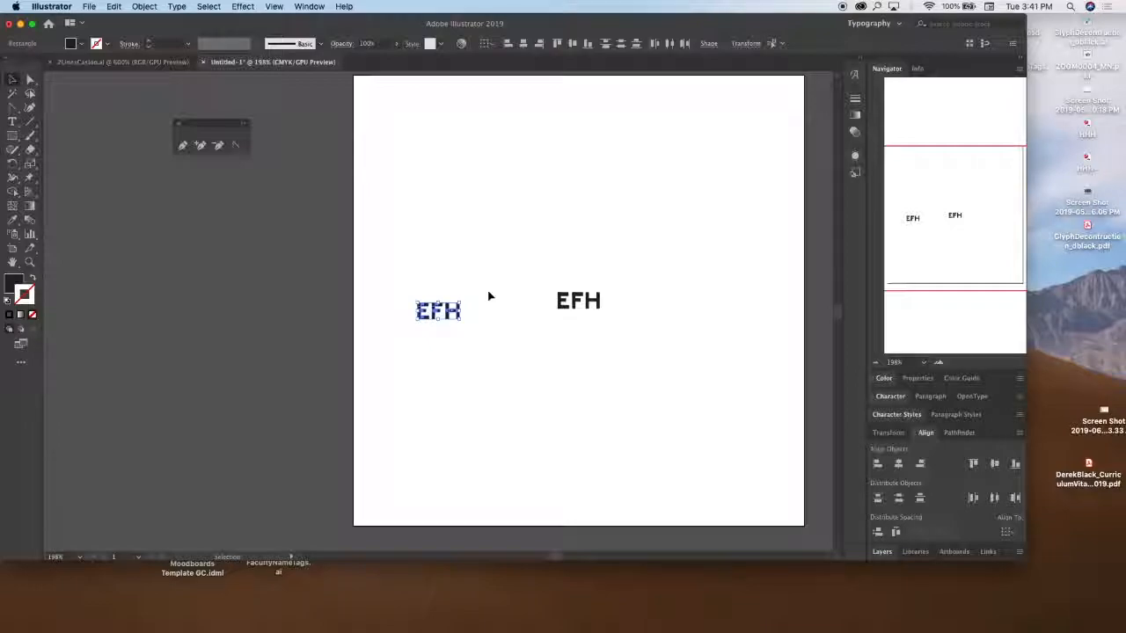
key(a)
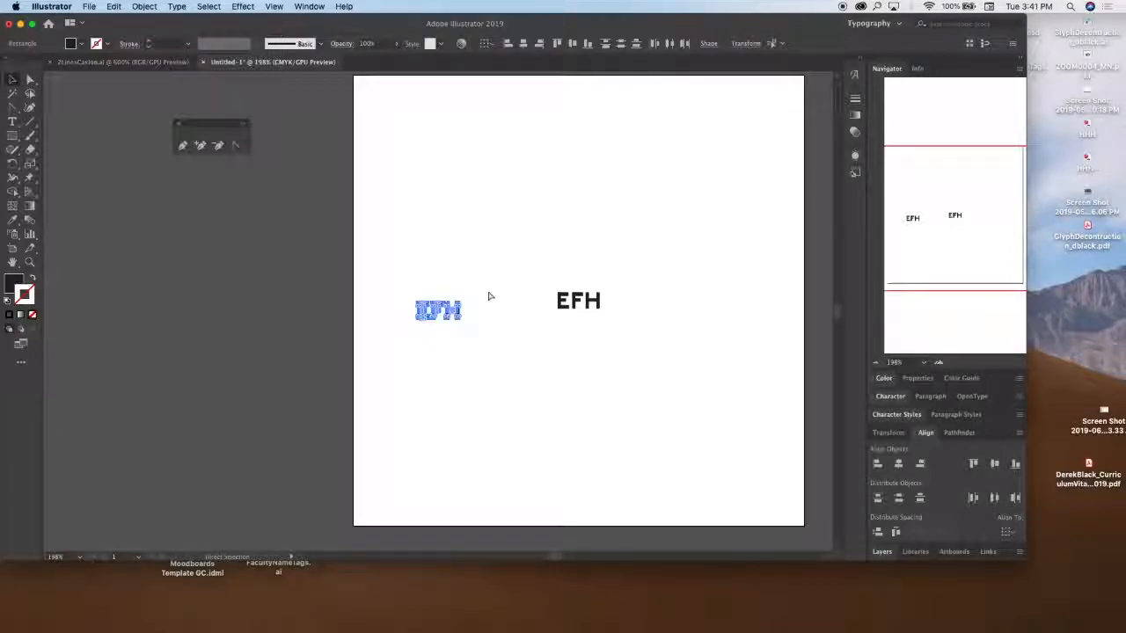
Delete the duplicate set of letters E, F and H nearer the artboard's left edge, keeping the central set.
key(super+0)
key(v)
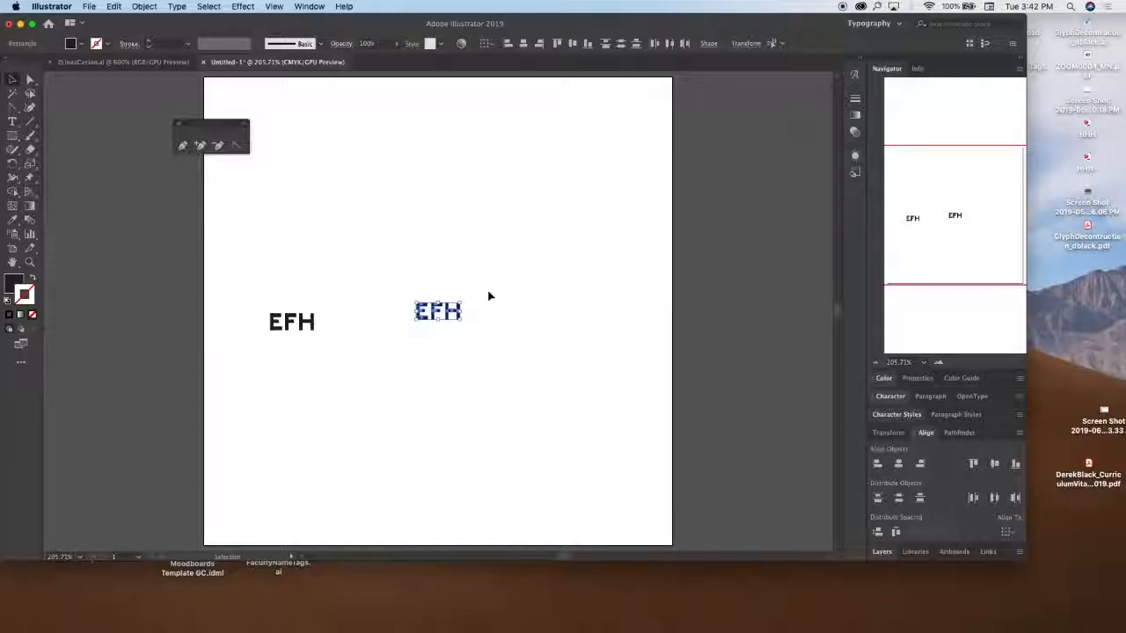
click(489, 296)
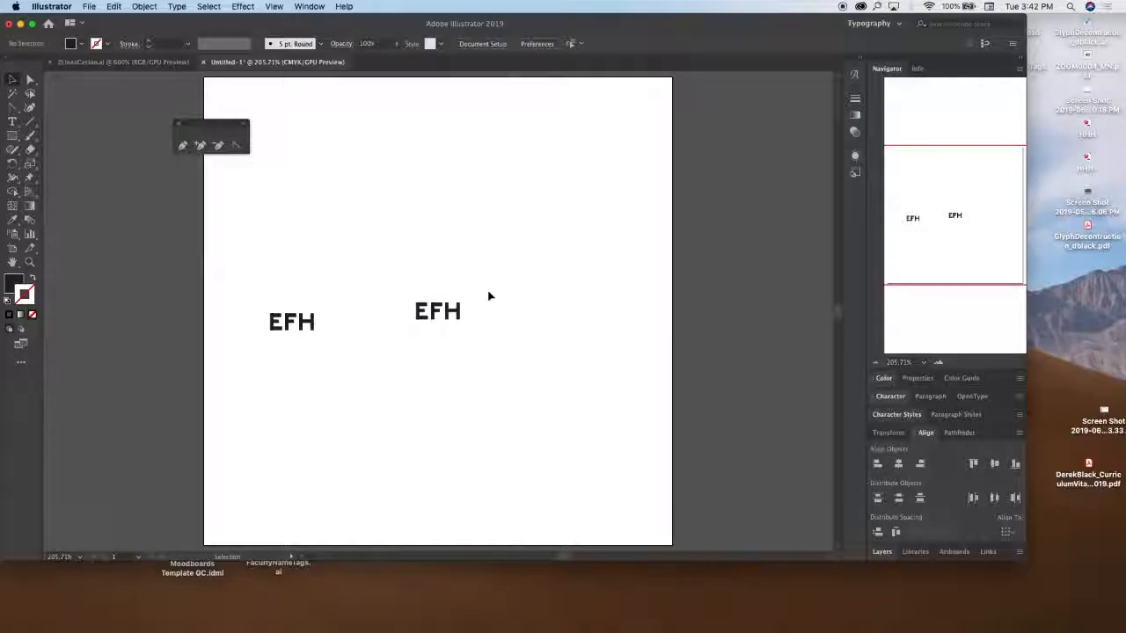
drag(288, 287, 359, 375)
key(Delete)
drag(259, 282, 327, 379)
key(Delete)
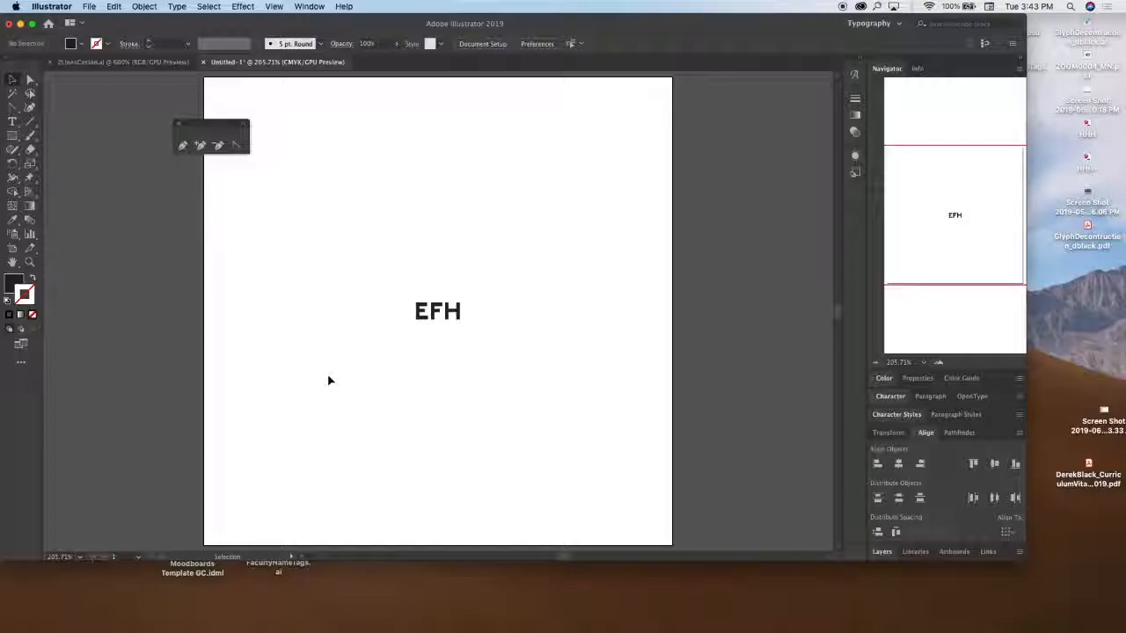
Enlarge the remaining letters E, F and H proportionally until they overflow both sides of the artboard.
drag(496, 254, 375, 352)
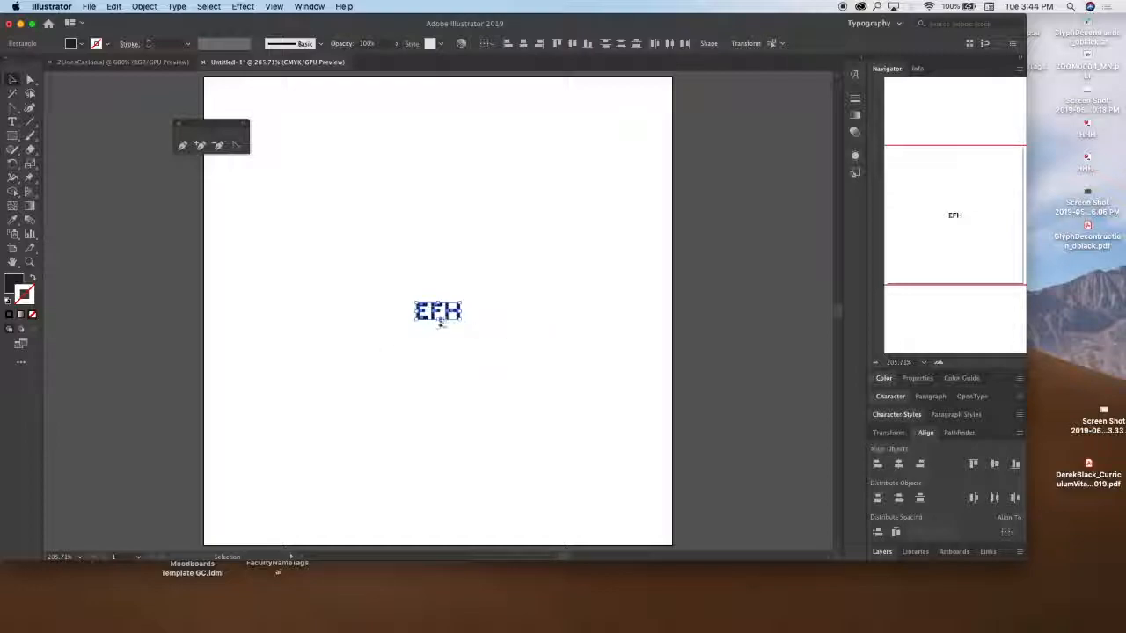
key(a)
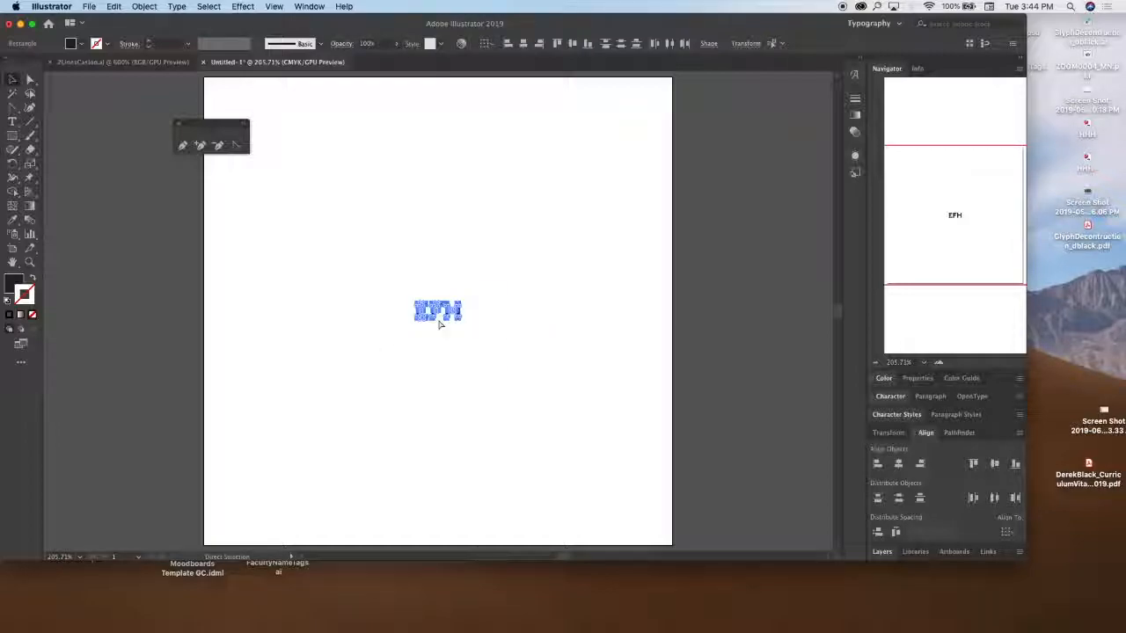
key(v)
drag(438, 302, 425, 112)
drag(438, 320, 443, 396)
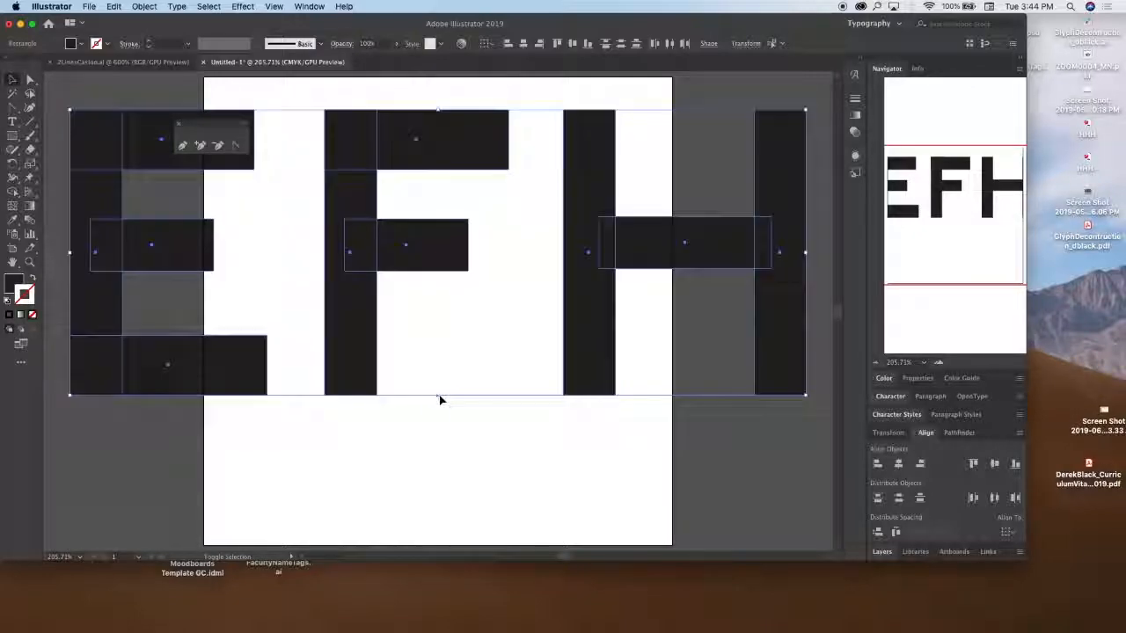
Show the rulers and place a horizontal guide across the artboard near its lower edge.
key(a)
key(v)
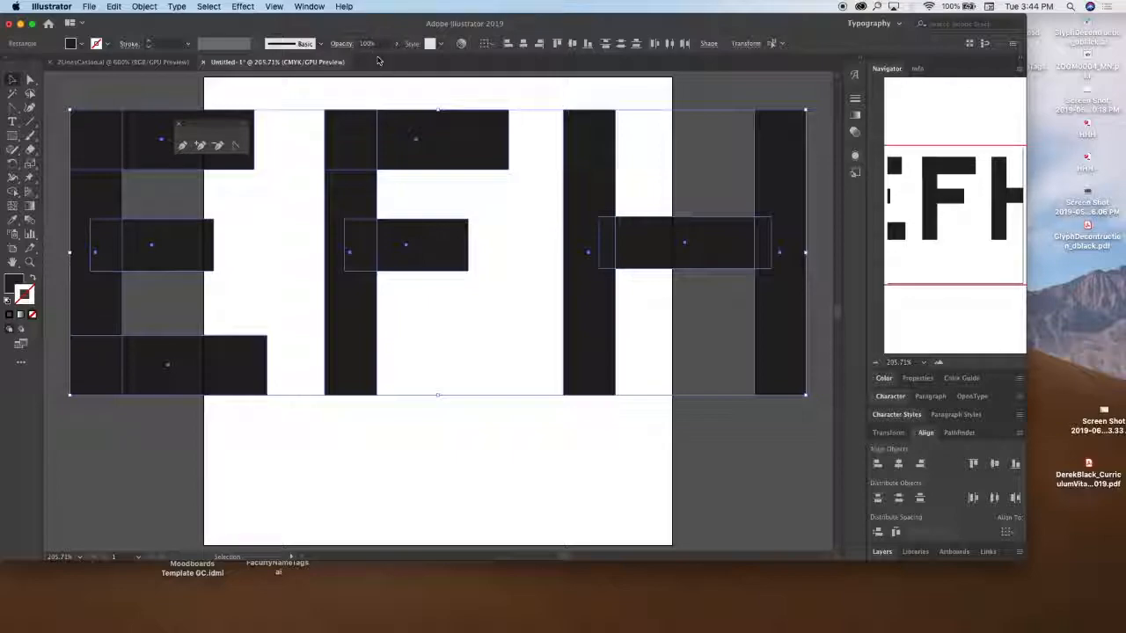
key(super+r)
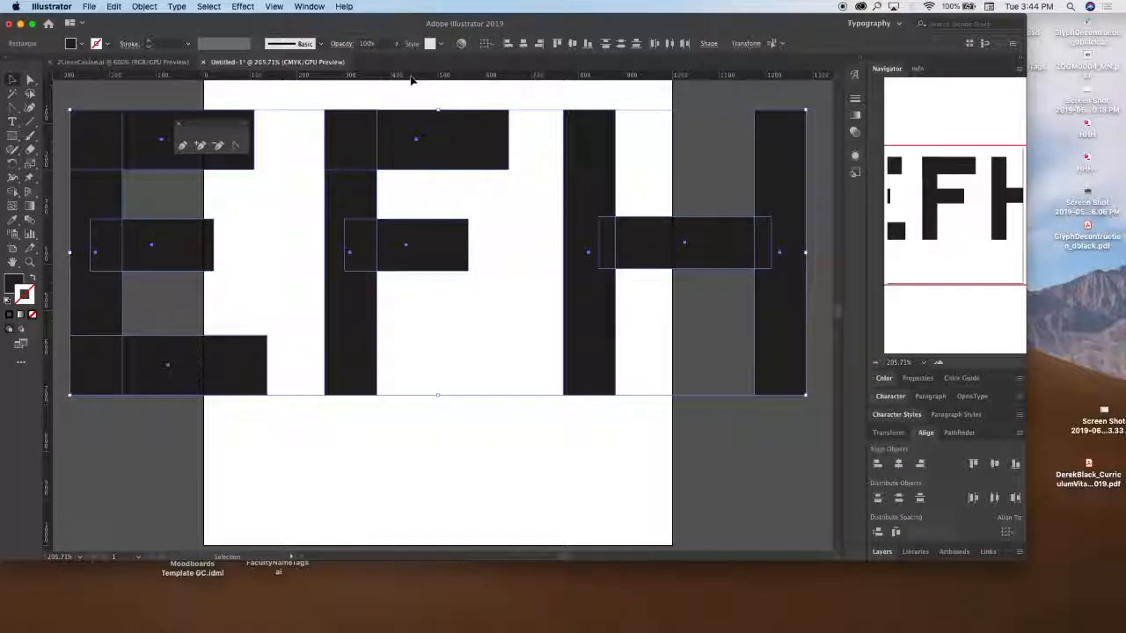
drag(394, 439, 394, 517)
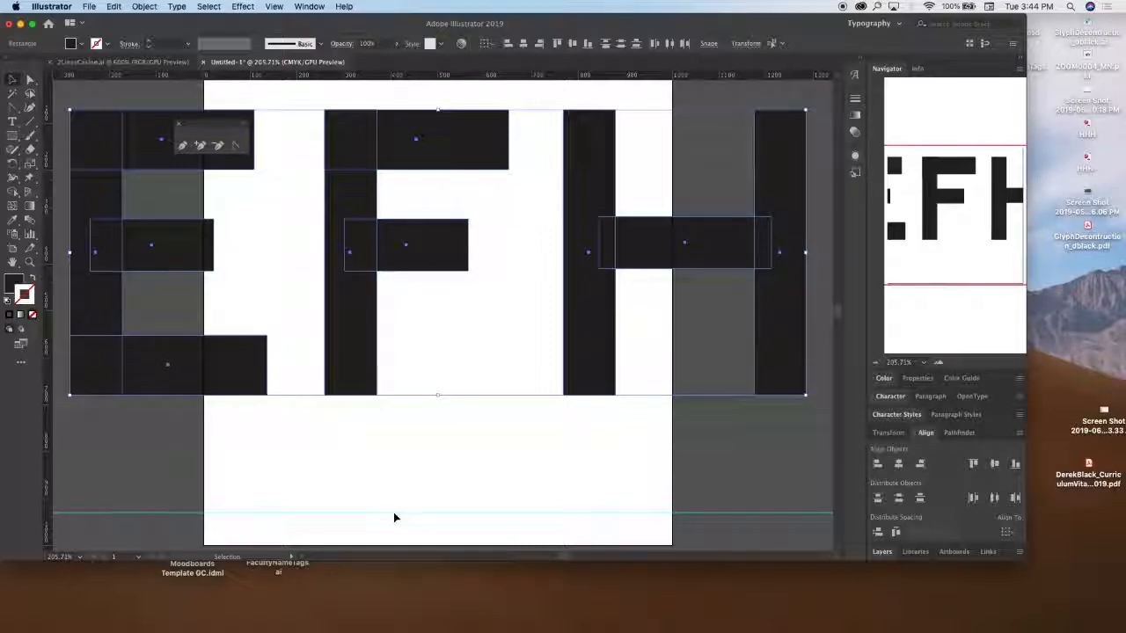
Enlarge the letters slightly more and place horizontal guides along their baseline and their top edge.
drag(439, 396, 443, 420)
click(475, 458)
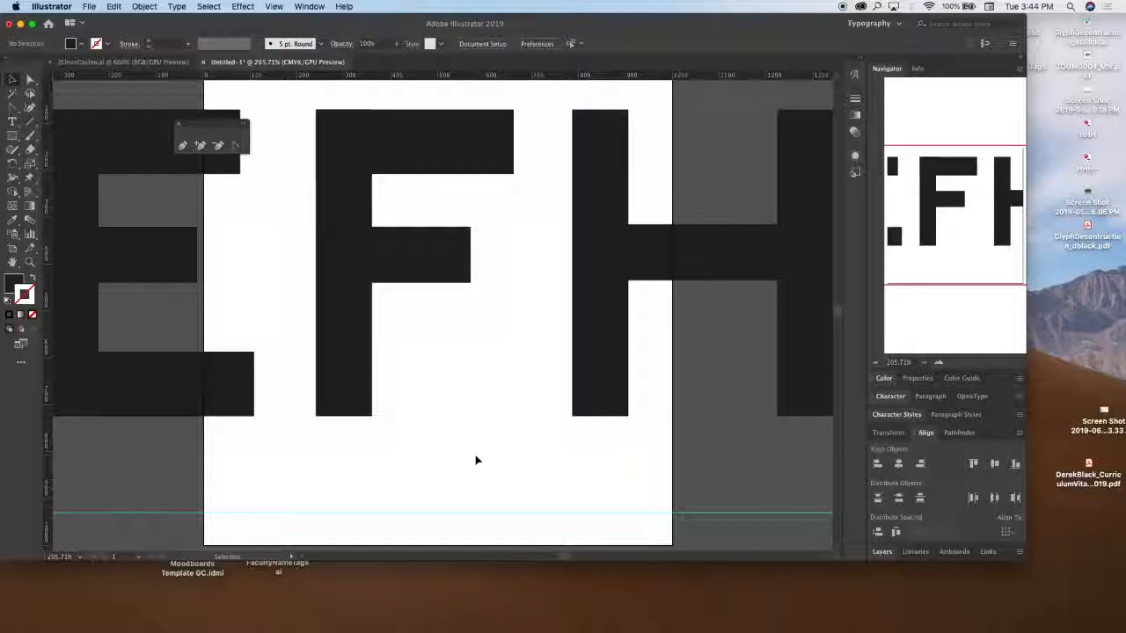
drag(370, 76, 351, 416)
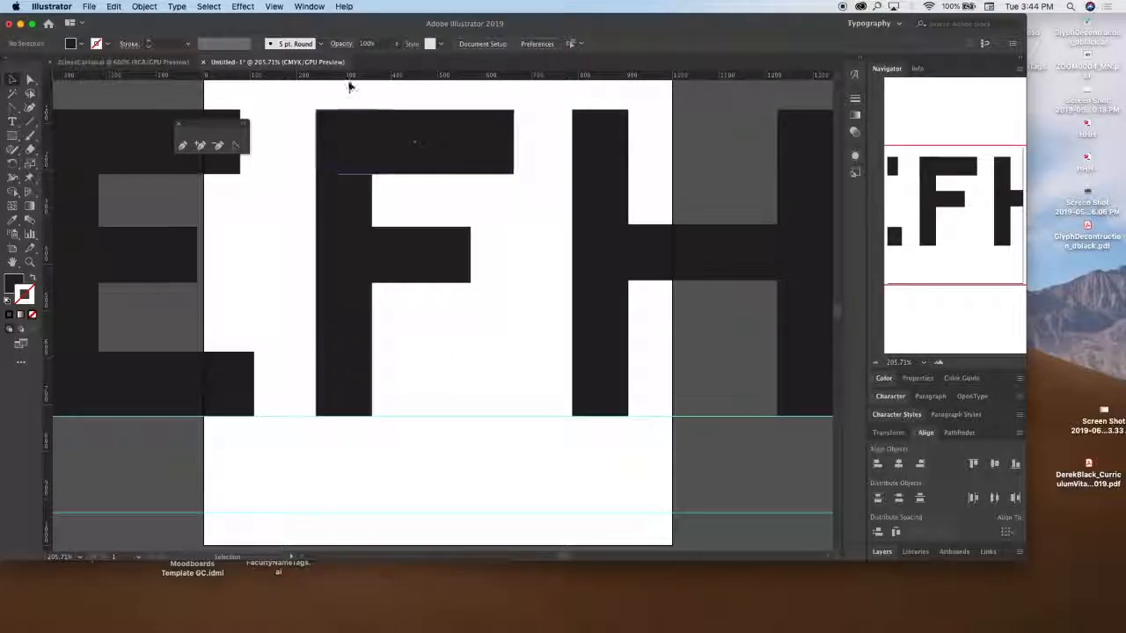
drag(349, 78, 349, 111)
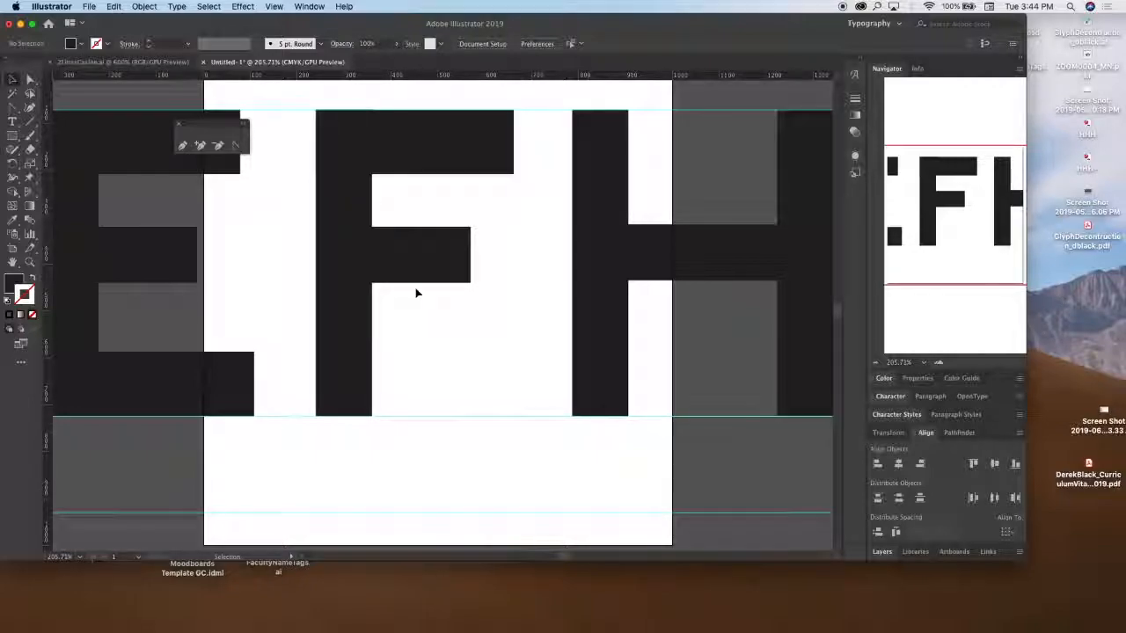
Paste another small set of the letters E, F and H and set it on the baseline guide.
key(a)
key(v)
key(super+v)
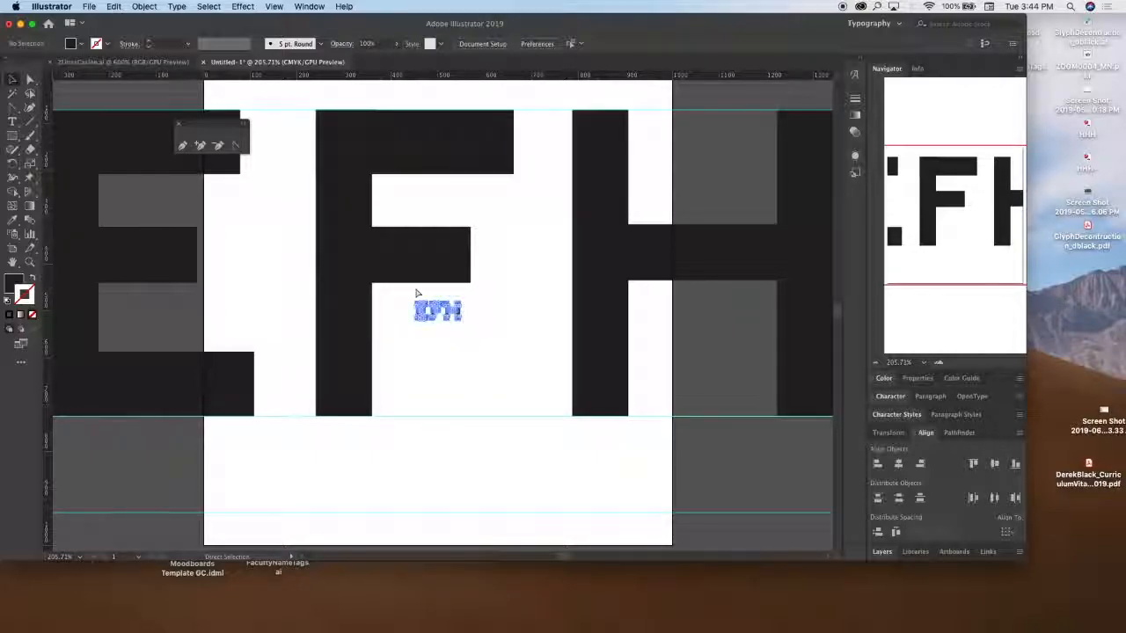
click(452, 326)
drag(451, 325, 454, 425)
drag(453, 423, 453, 422)
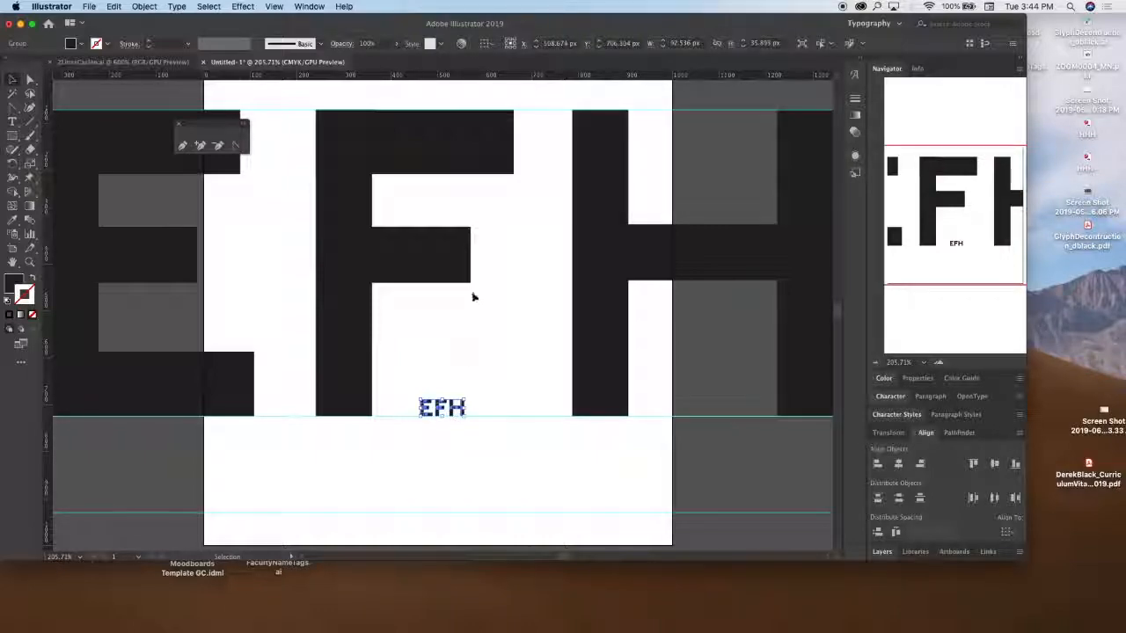
Try to scale the small letters freehand up to the top guide with the Scale tool, and delete the result.
click(29, 165)
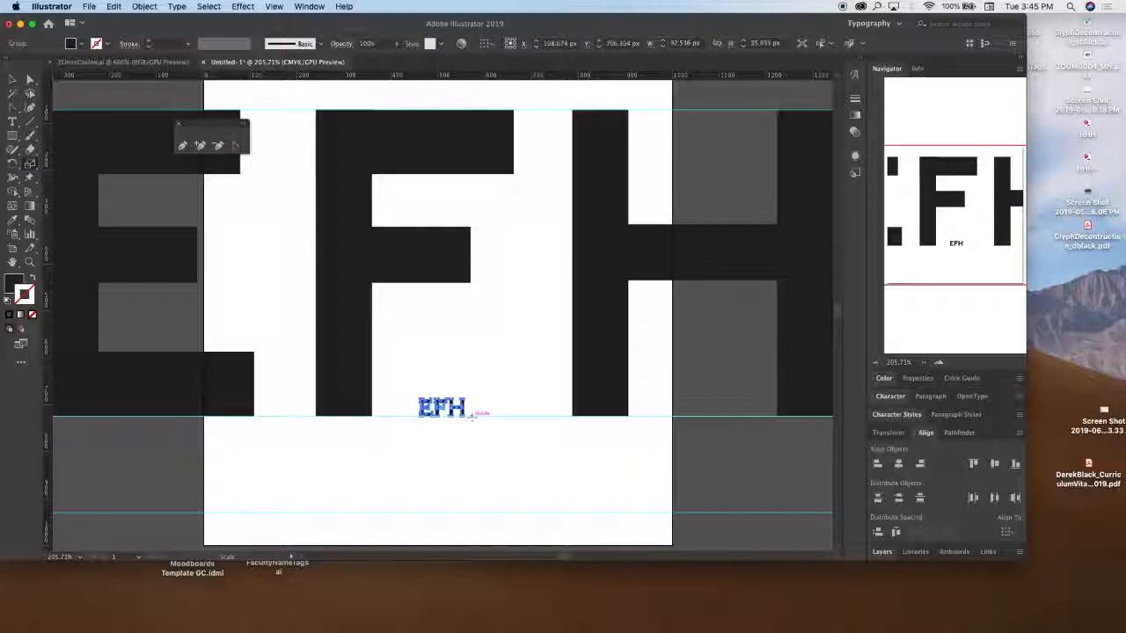
drag(454, 387, 405, 130)
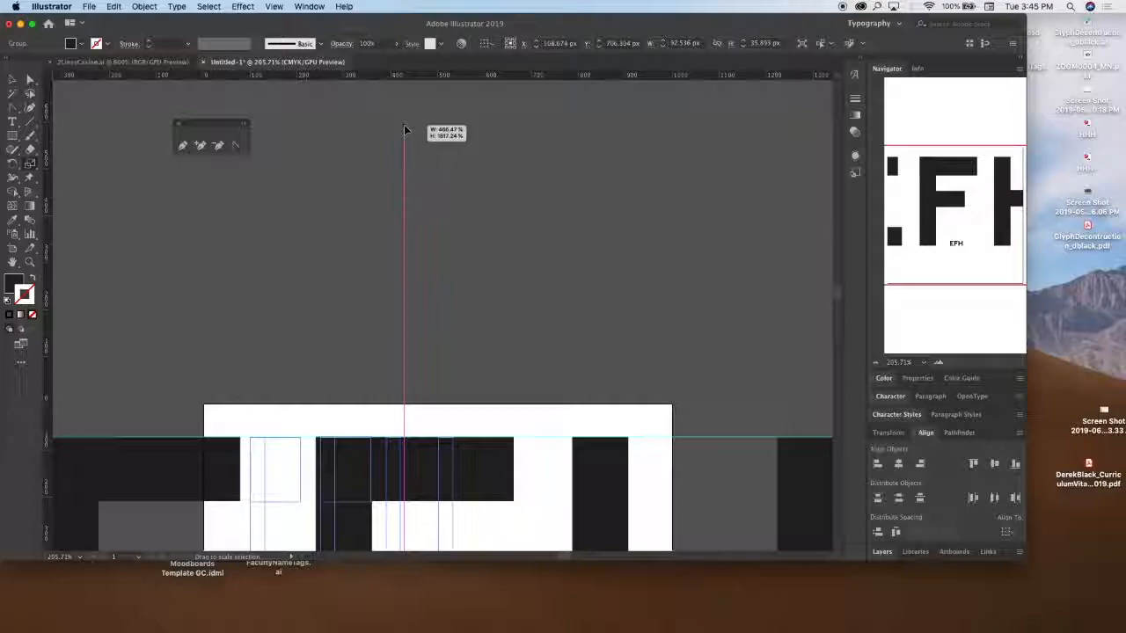
drag(405, 130, 404, 130)
drag(405, 130, 405, 130)
drag(404, 128, 404, 128)
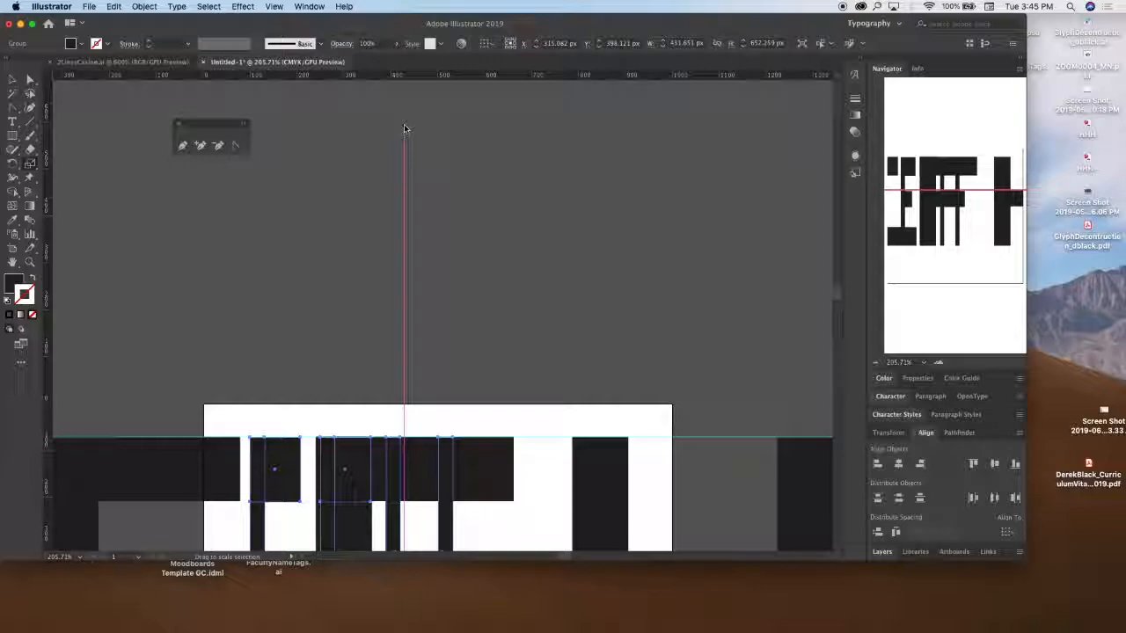
key(Delete)
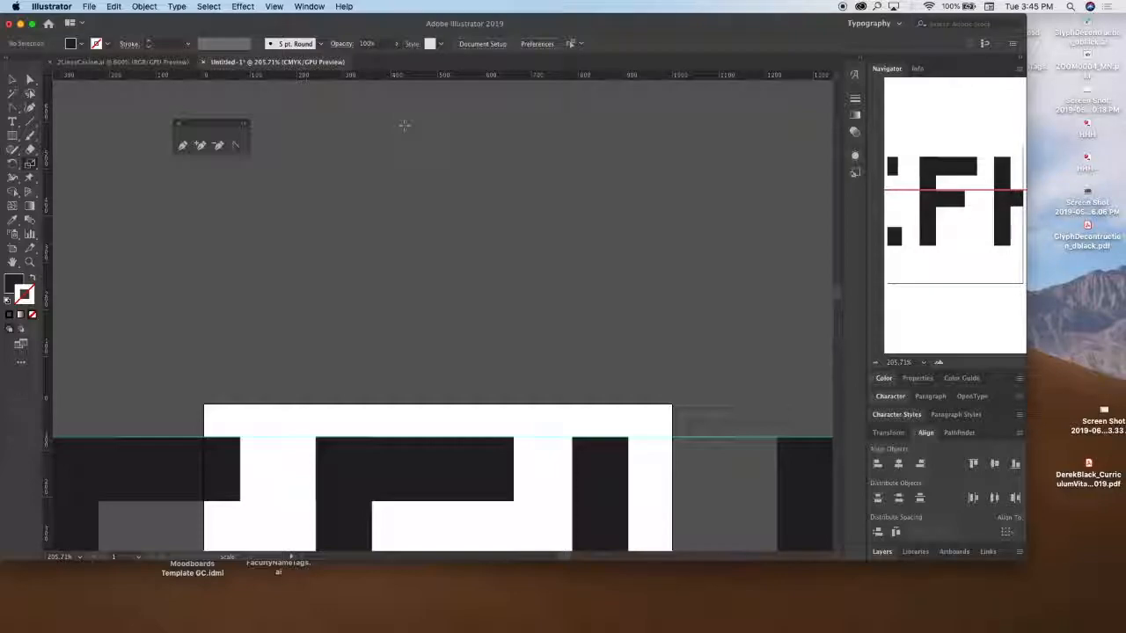
Delete the enlarged letters E, F and H and toggle the lock on the guides.
key(super+1)
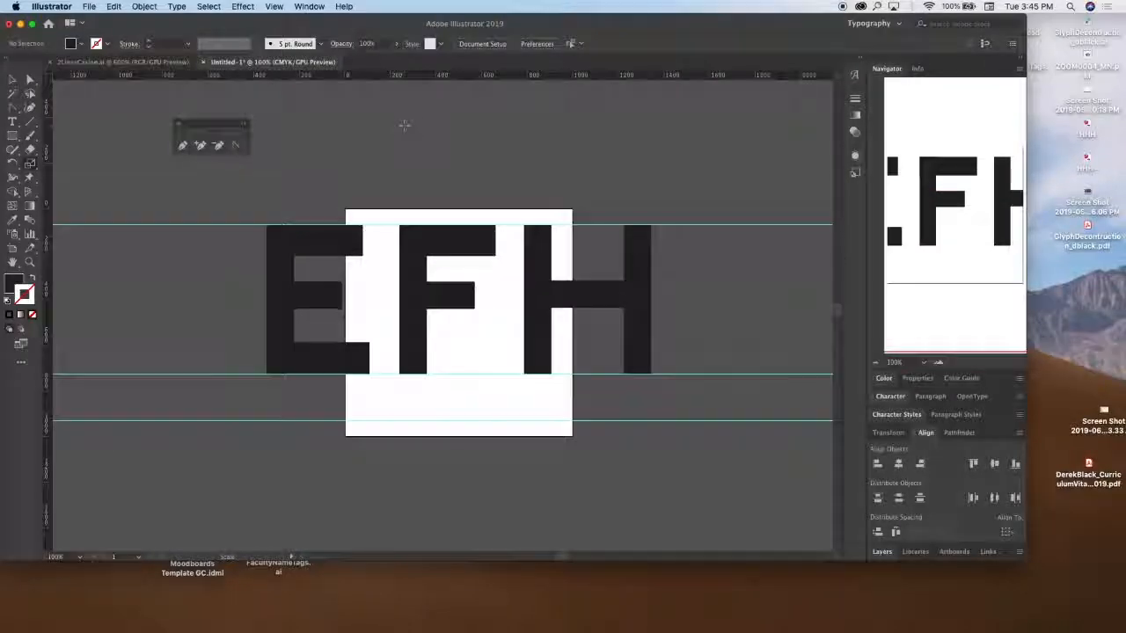
click(12, 80)
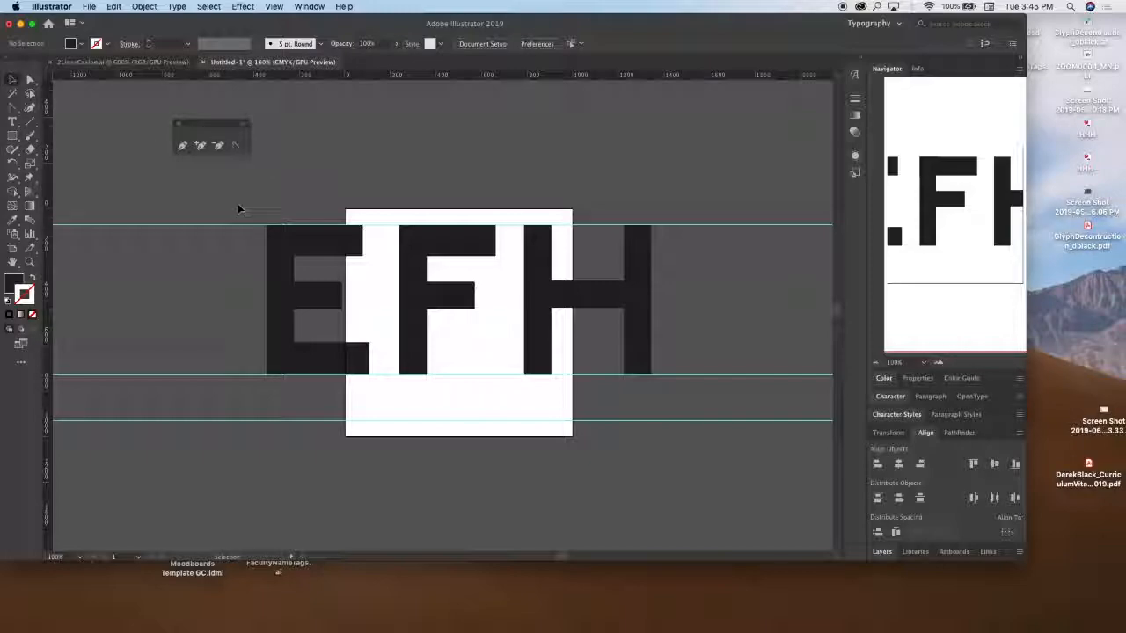
click(274, 6)
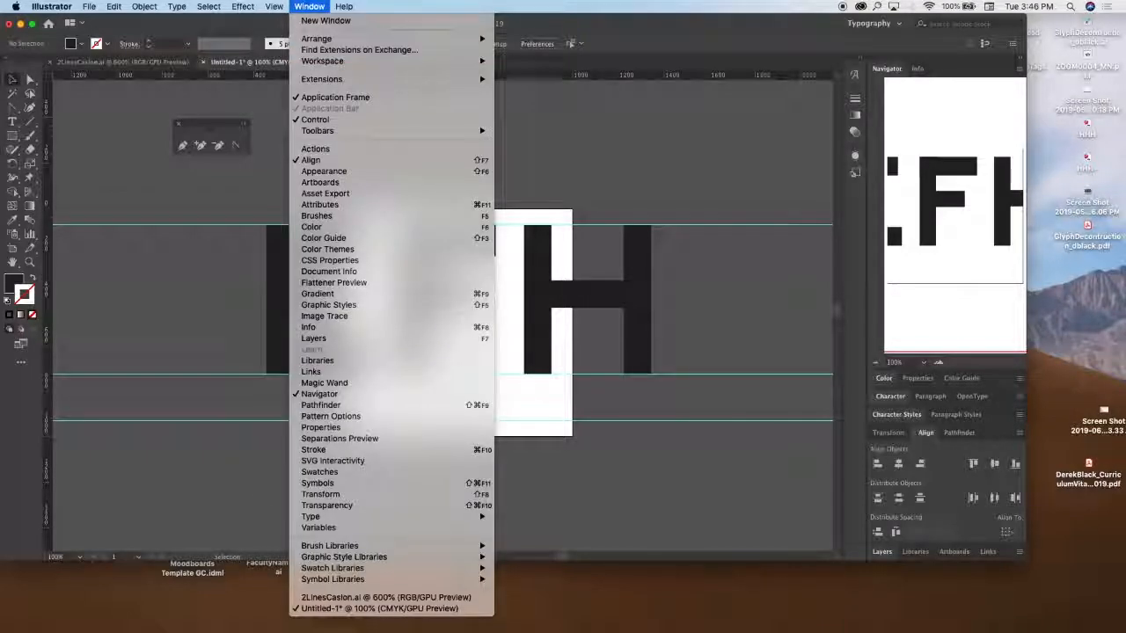
click(222, 189)
drag(723, 420, 746, 432)
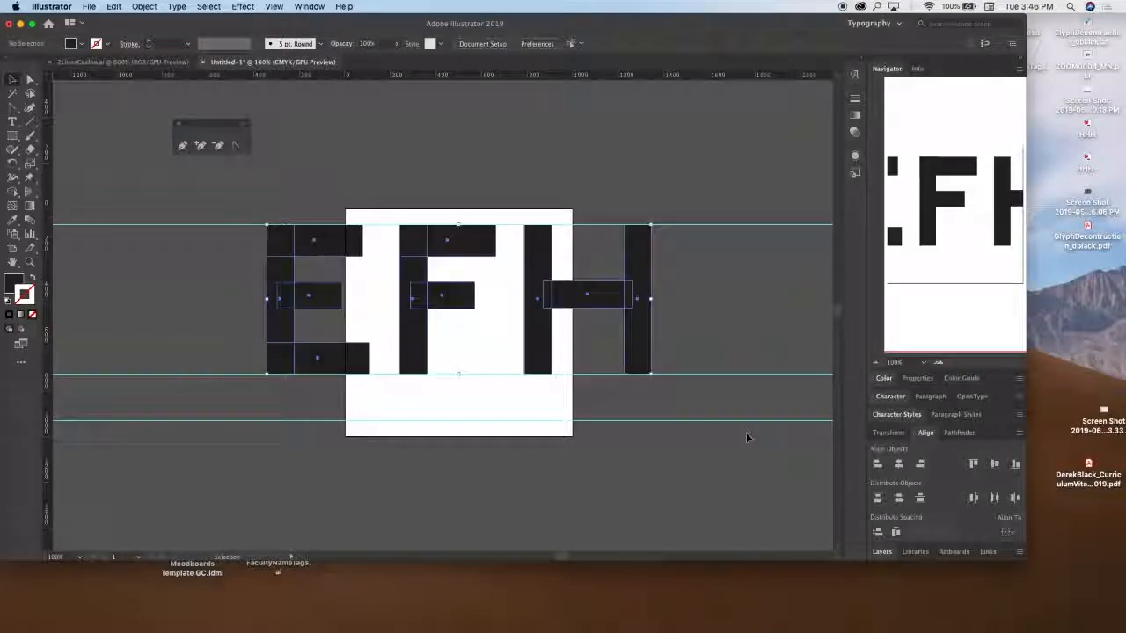
key(Delete)
click(274, 7)
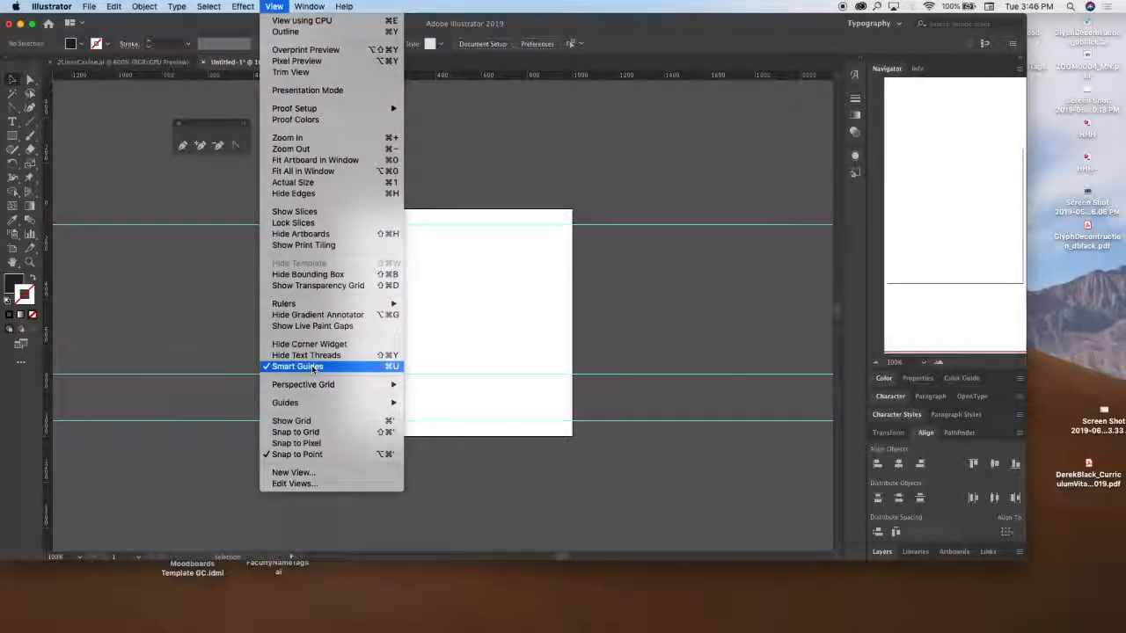
mouse_move(387, 403)
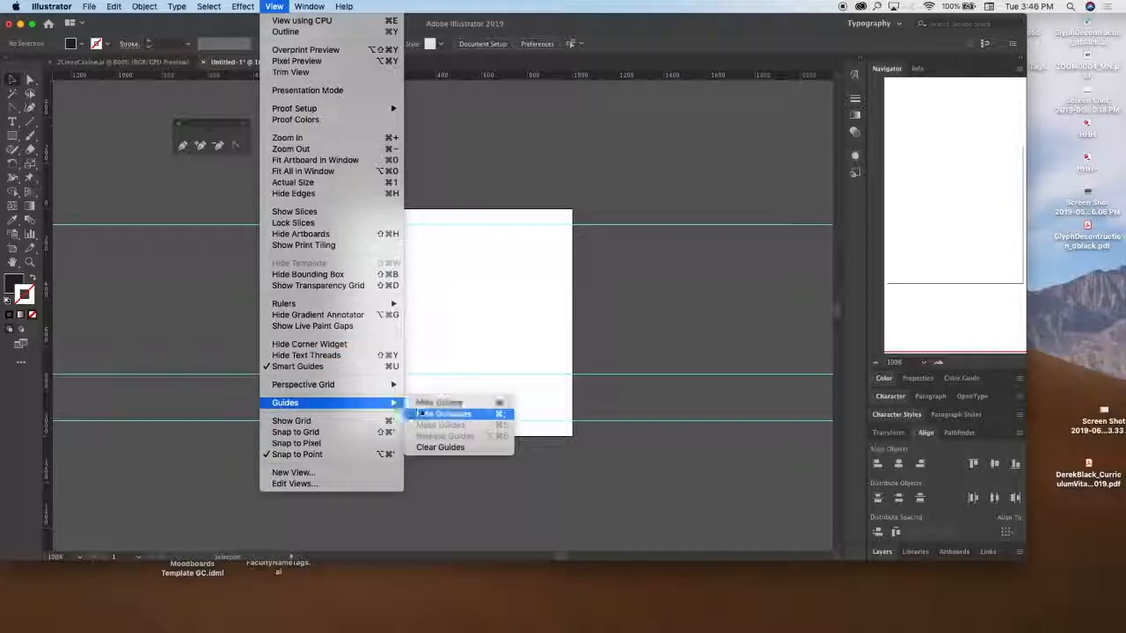
click(427, 416)
Paste the copied letters E, F and H, scale them uniformly to cap height and fit them between the upper two guides.
key(cmd+v)
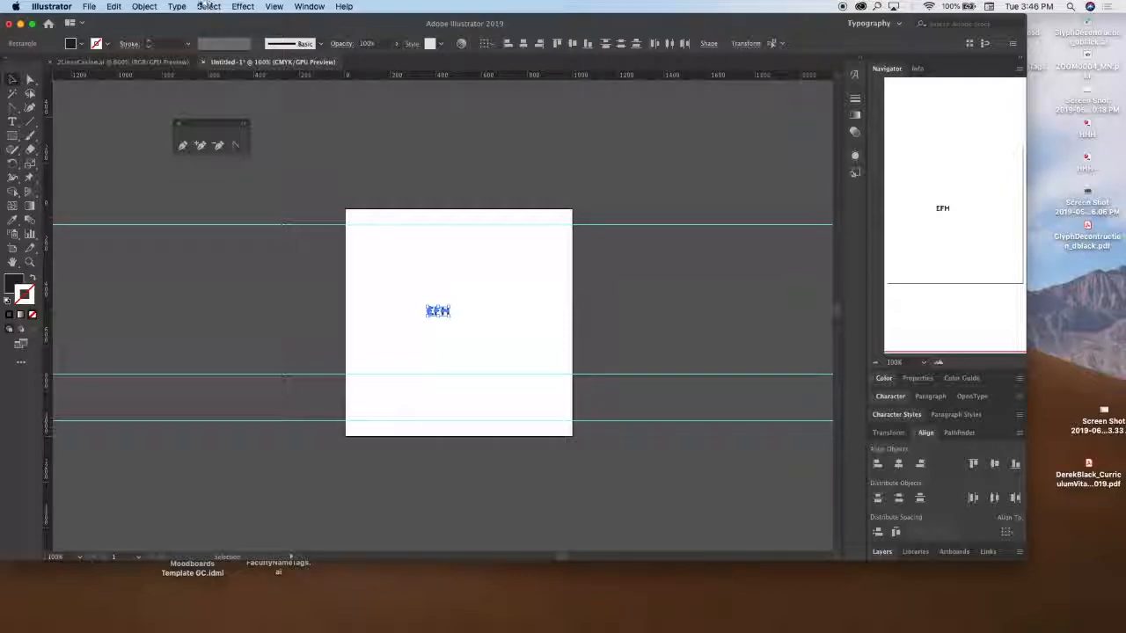
click(144, 6)
mouse_move(176, 20)
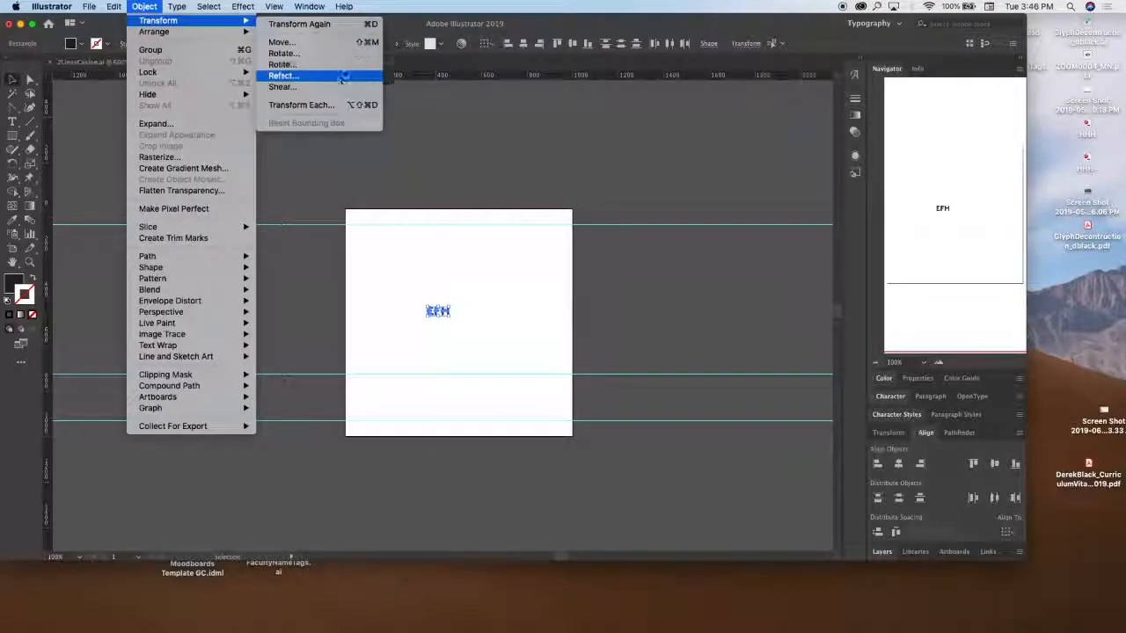
click(343, 75)
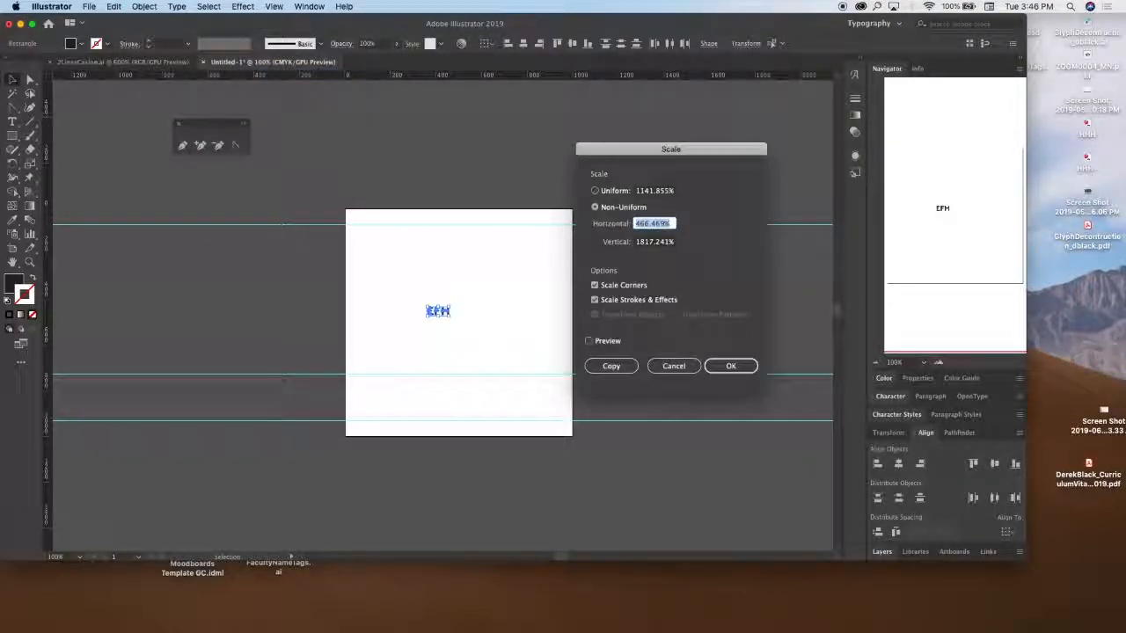
click(596, 191)
click(653, 189)
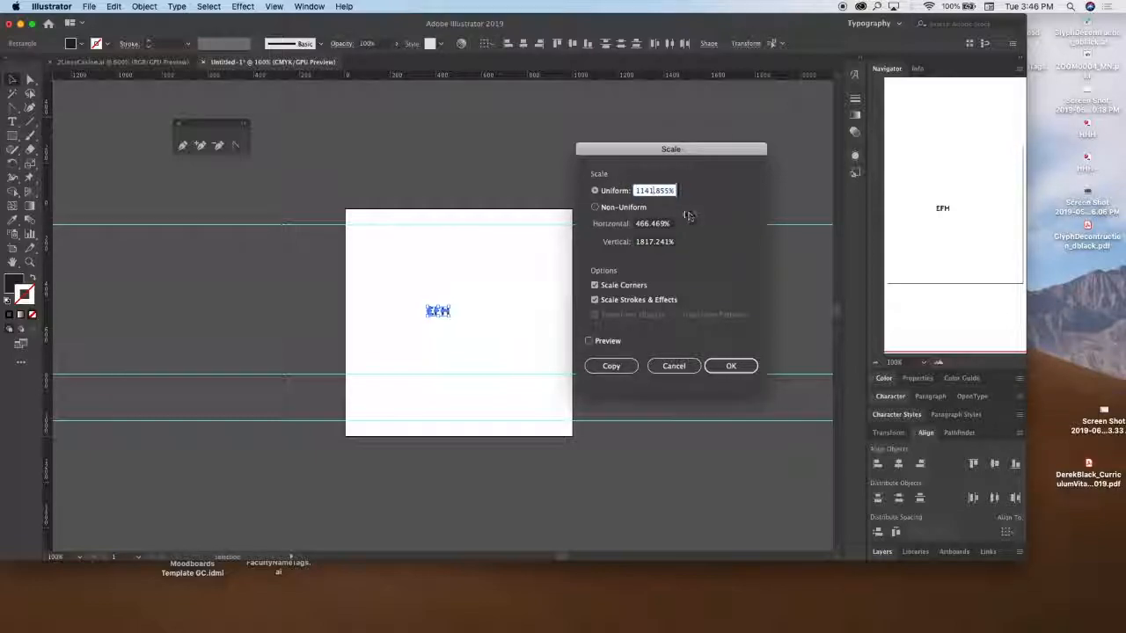
key(BackSpace)
key(BackSpace)
key(BackSpace)
key(BackSpace)
key(BackSpace)
key(BackSpace)
text(820)
click(731, 366)
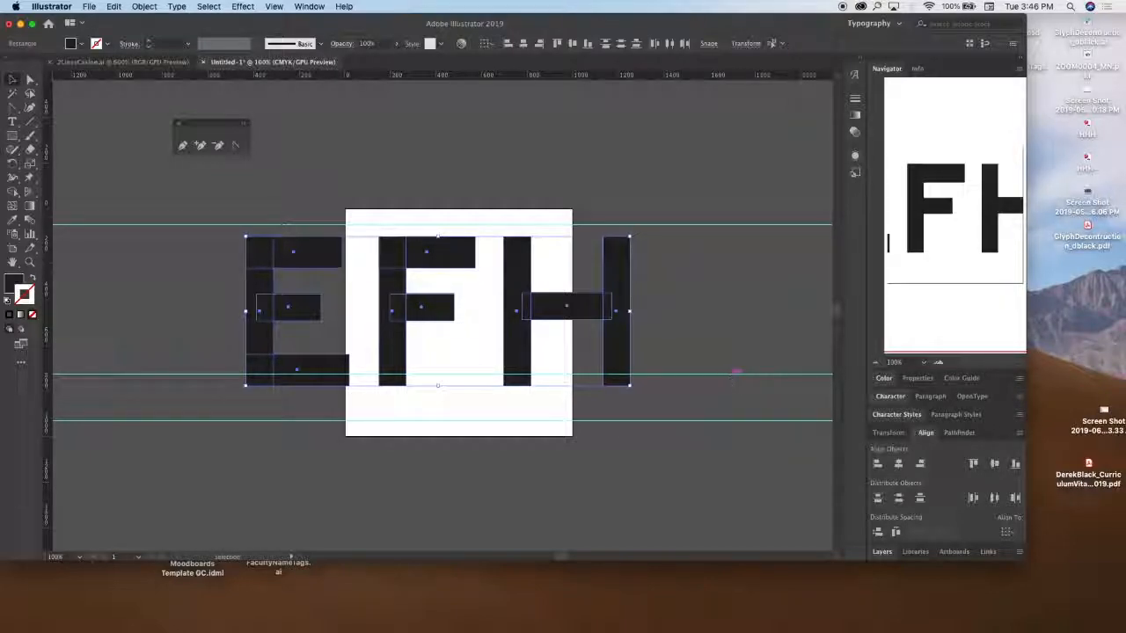
drag(459, 244, 468, 232)
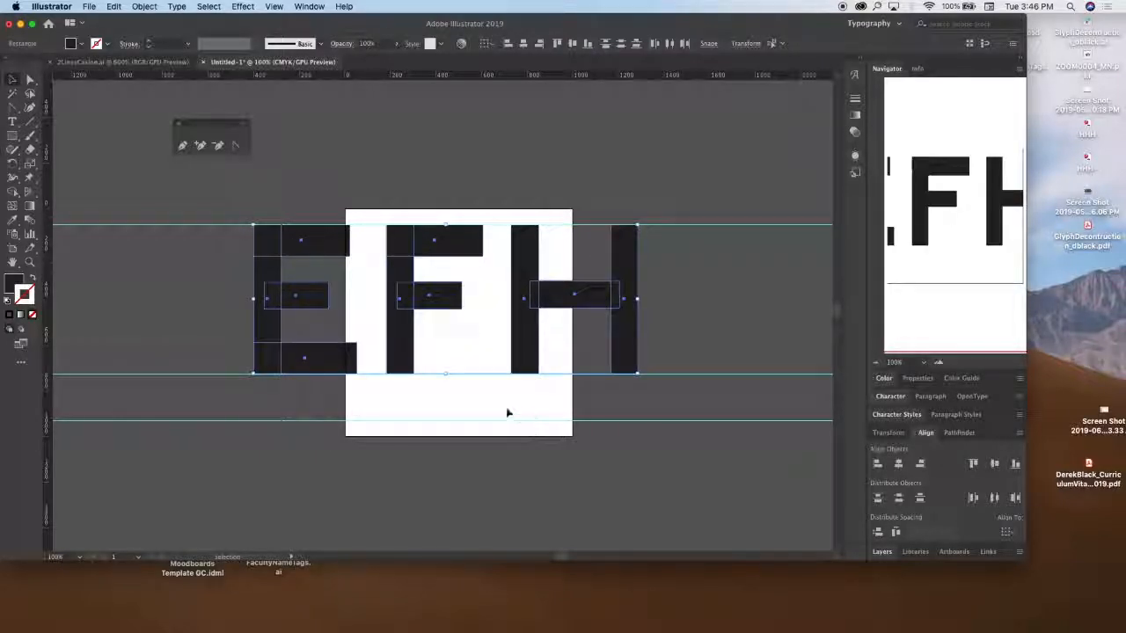
Deselect everything and lock the guides.
click(480, 375)
drag(481, 400, 408, 376)
click(442, 396)
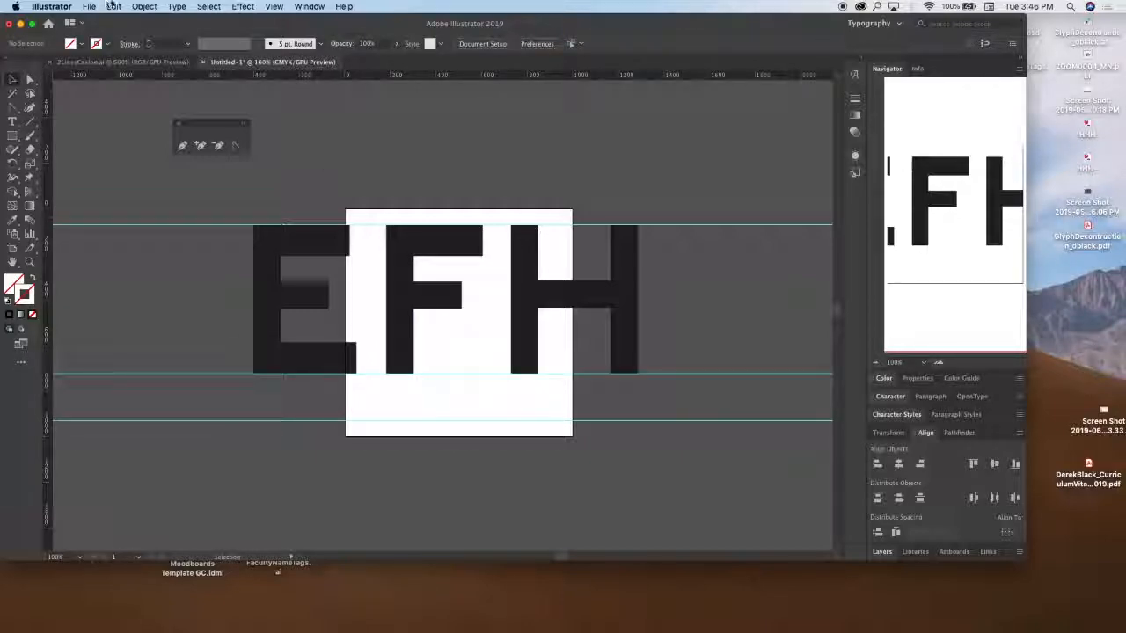
click(273, 6)
mouse_move(335, 403)
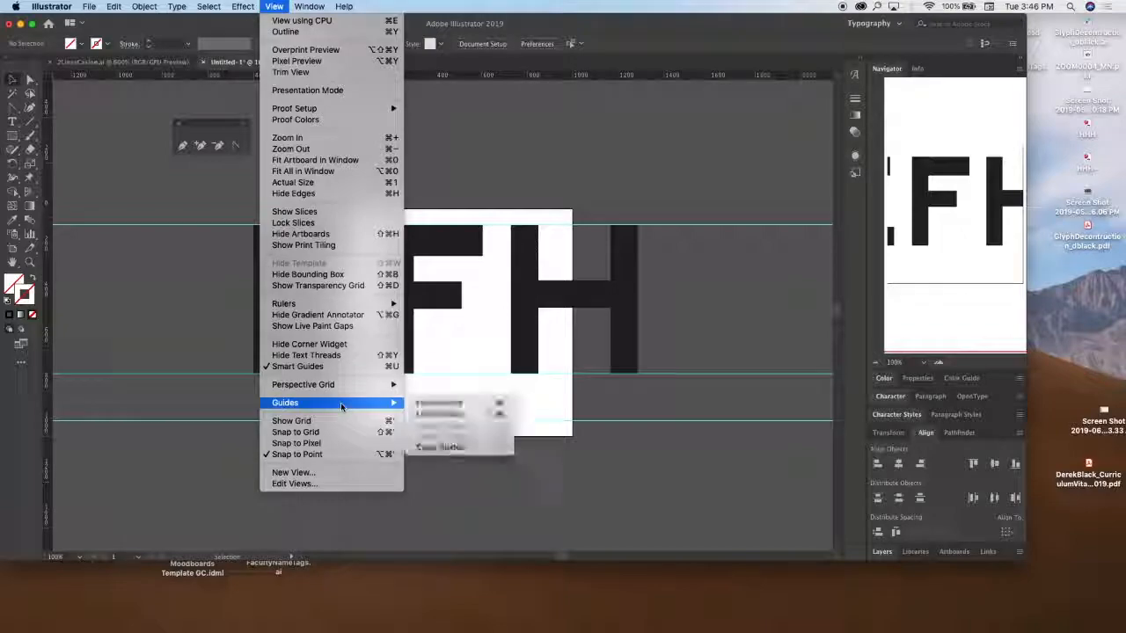
click(425, 415)
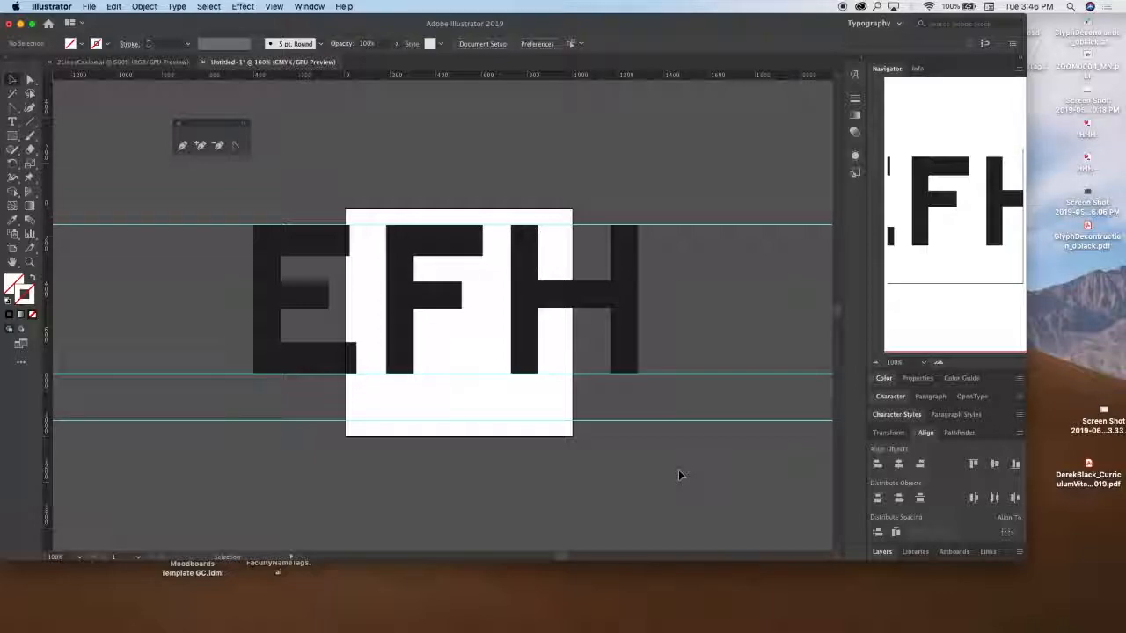
Add the text note "1820% of the original" above the artboard and enlarge it.
click(12, 122)
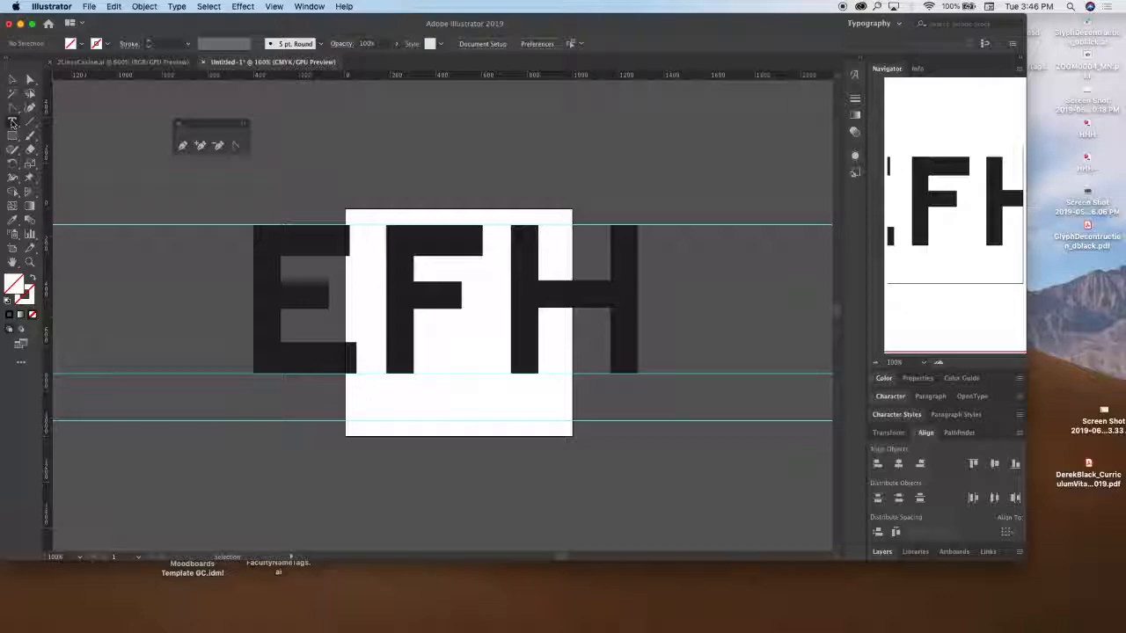
click(339, 172)
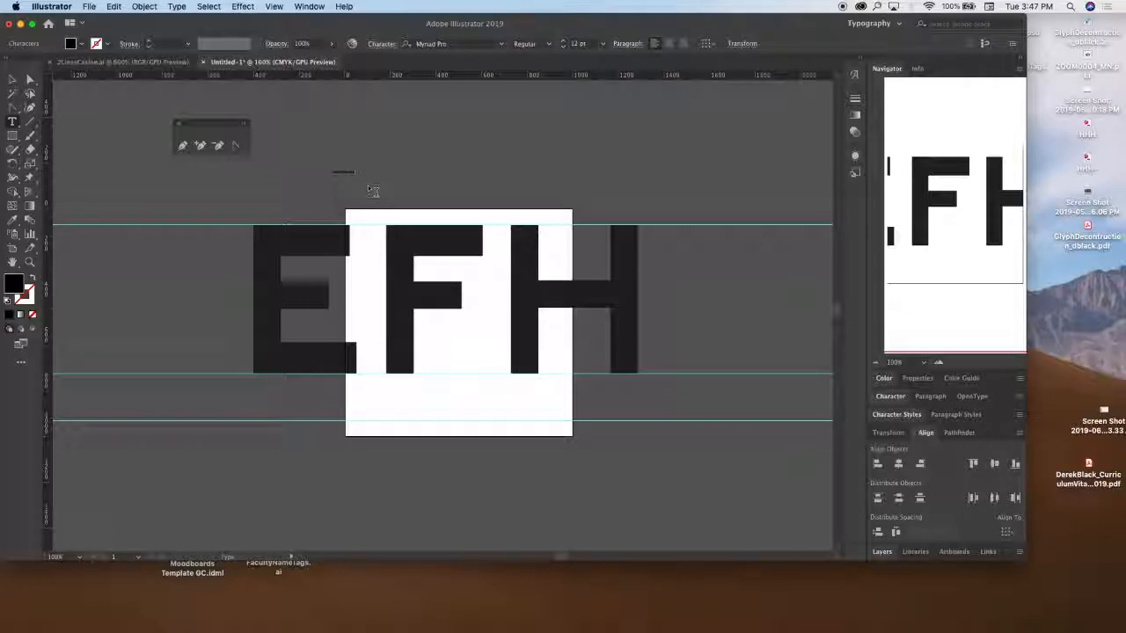
click(13, 79)
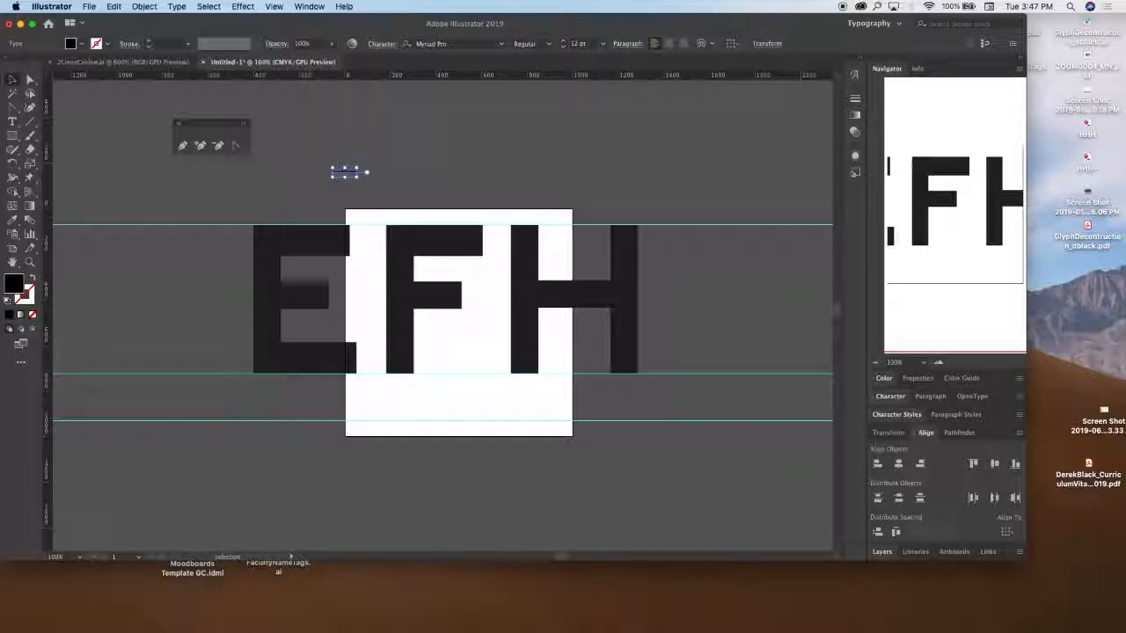
drag(356, 178, 402, 206)
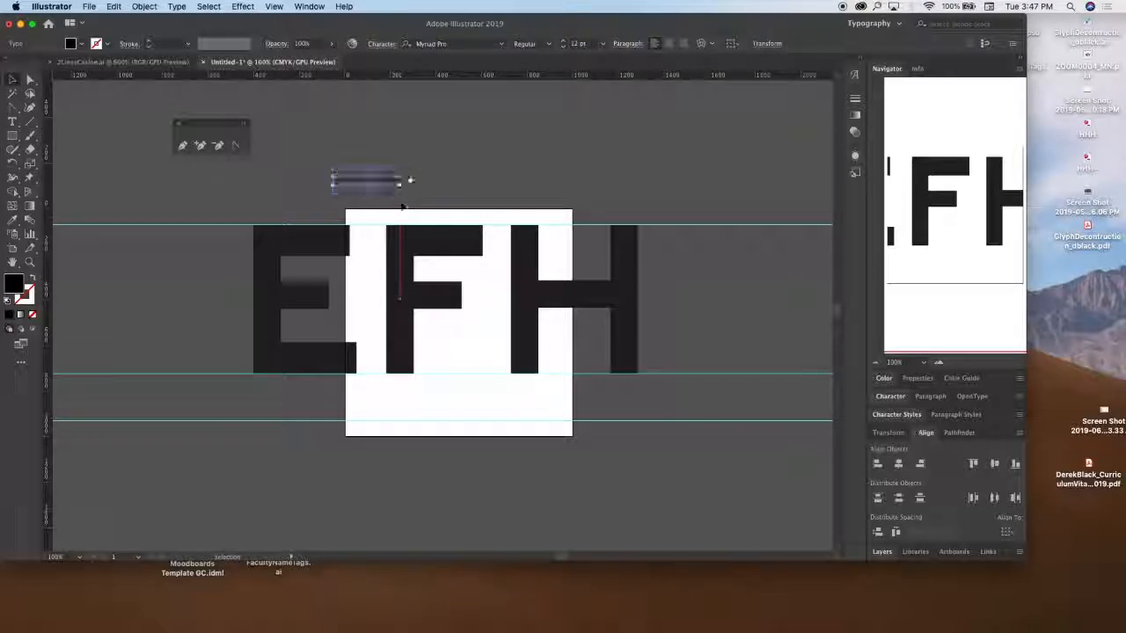
click(485, 171)
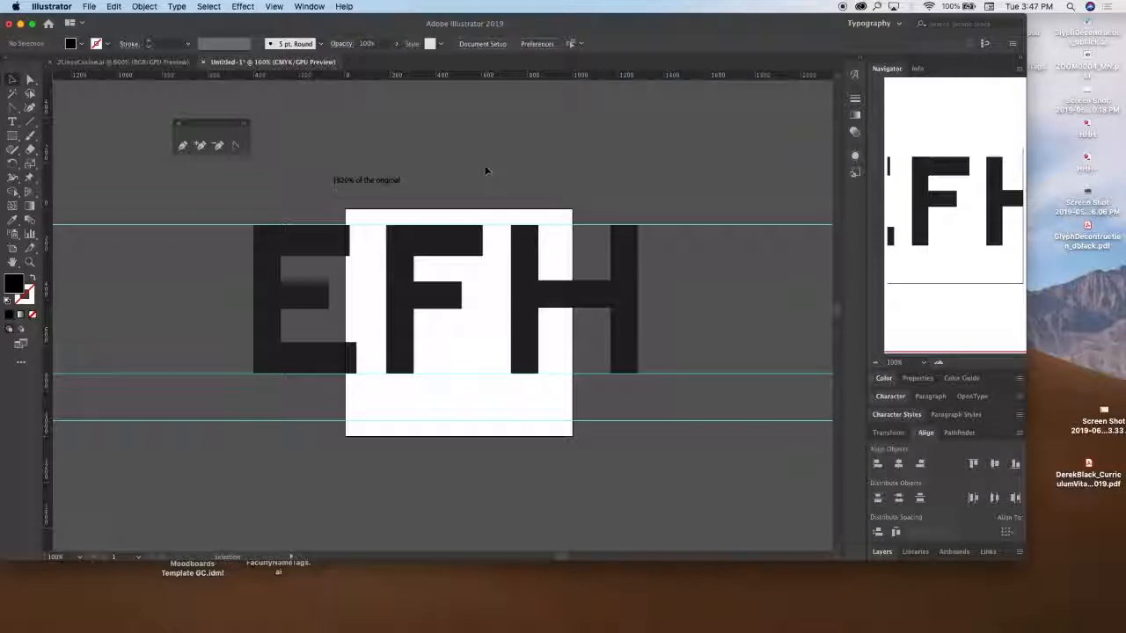
Save the document as TwoLinesofCaslon in Adobe Illustrator format with the default Illustrator CC options.
key(a)
key(super+s)
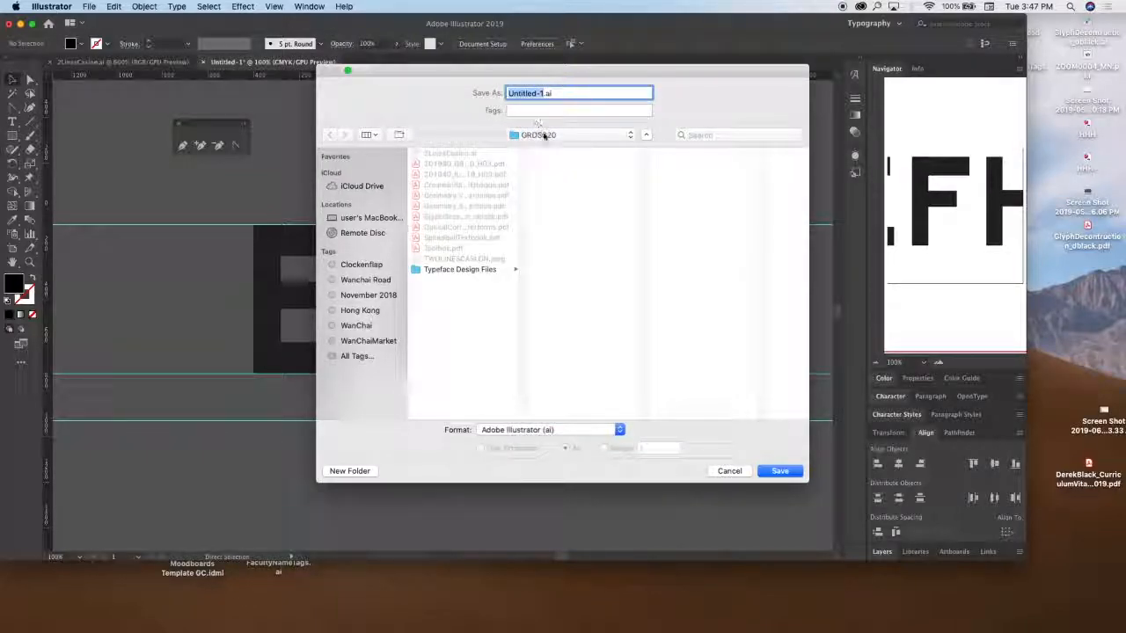
text(TwoLinesofCaslon)
click(789, 472)
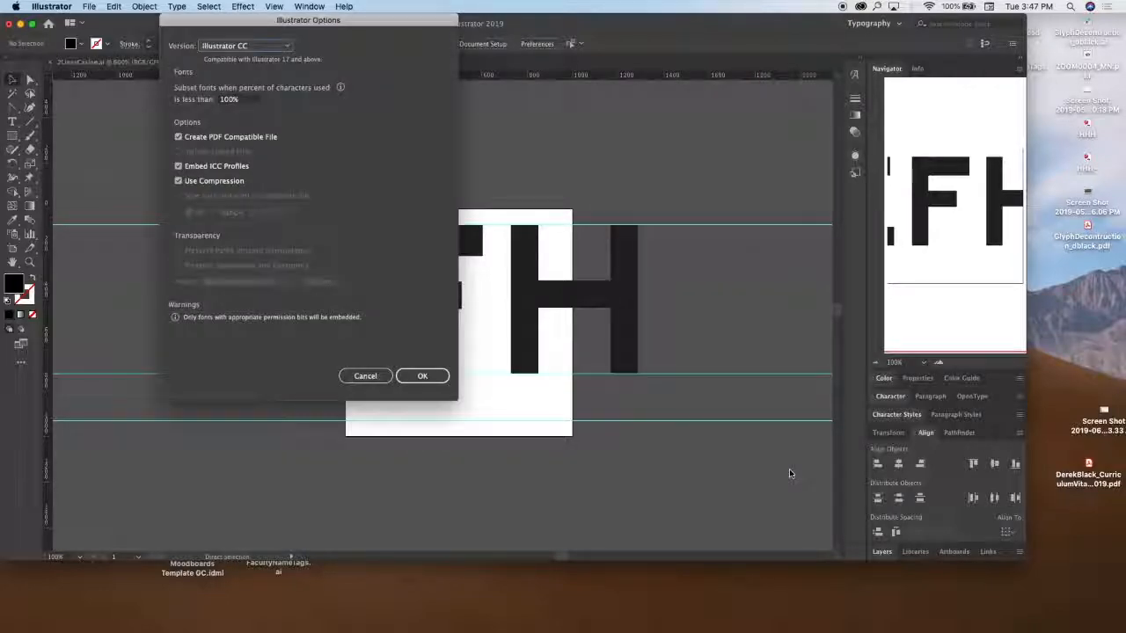
click(422, 378)
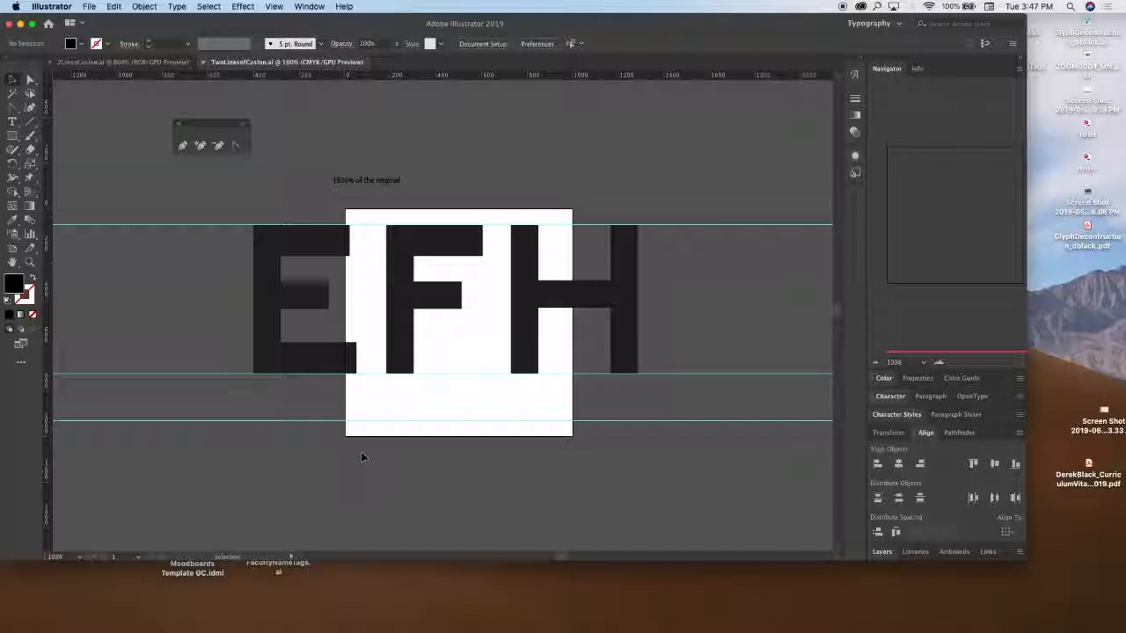
Copy the three rectangles forming the letter F and switch to the new font in Glyphs.
key(a)
drag(370, 215, 495, 407)
key(v)
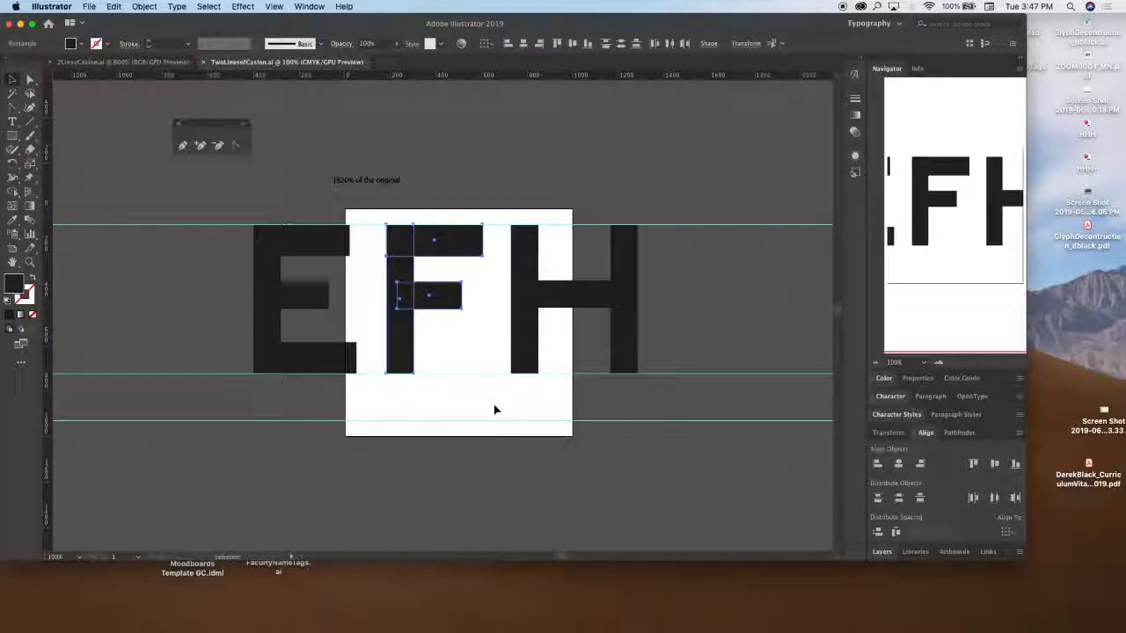
mouse_move(588, 626)
click(685, 617)
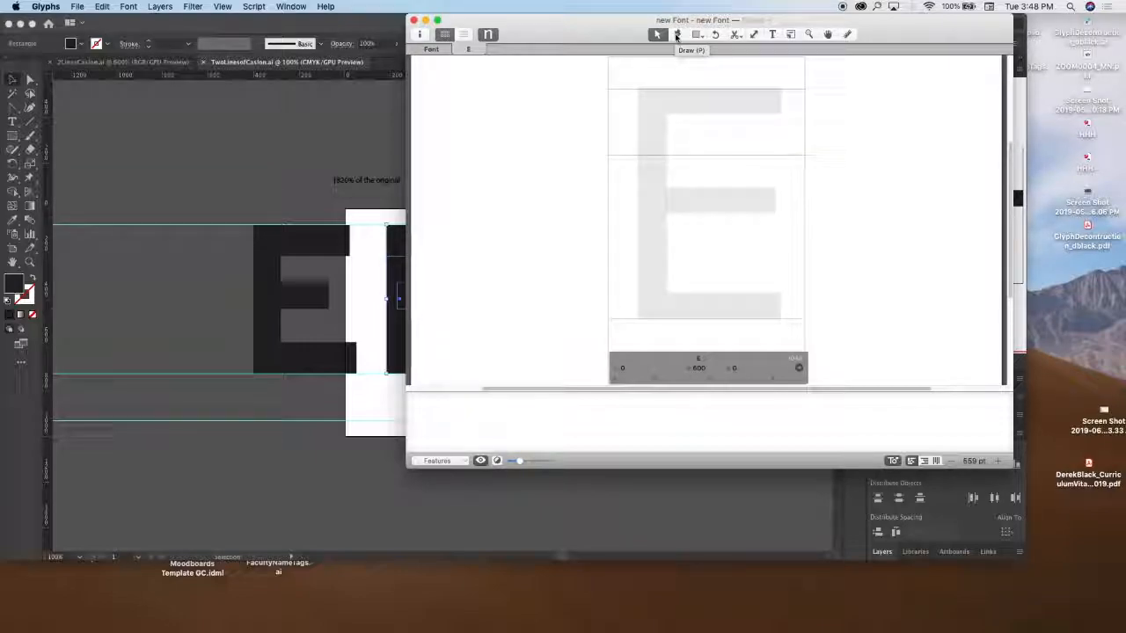
drag(699, 37, 716, 68)
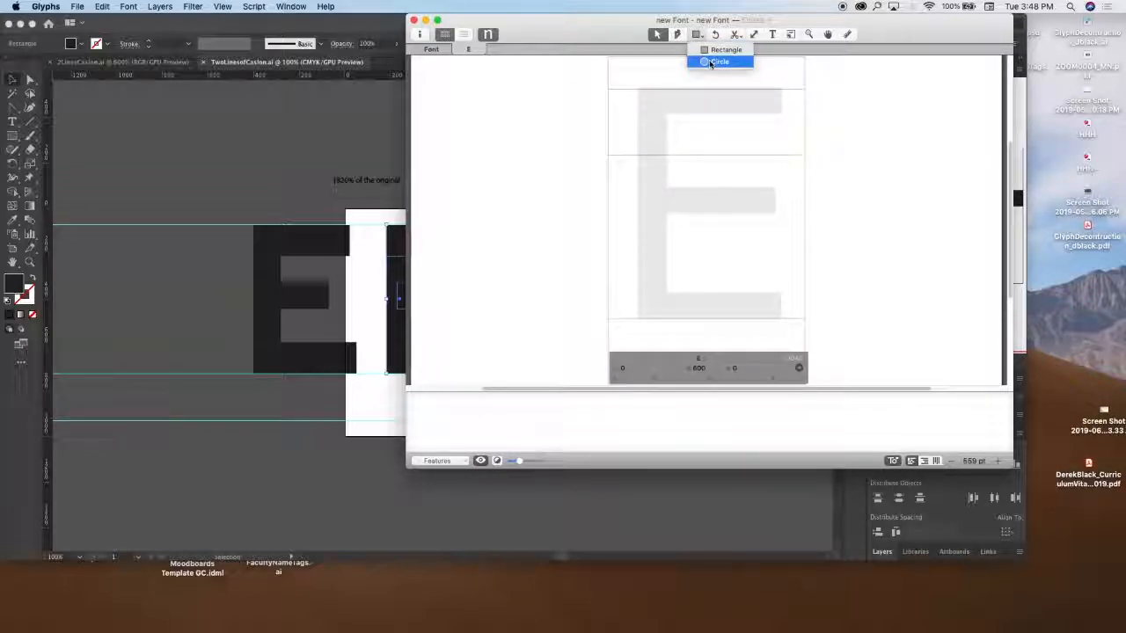
click(727, 36)
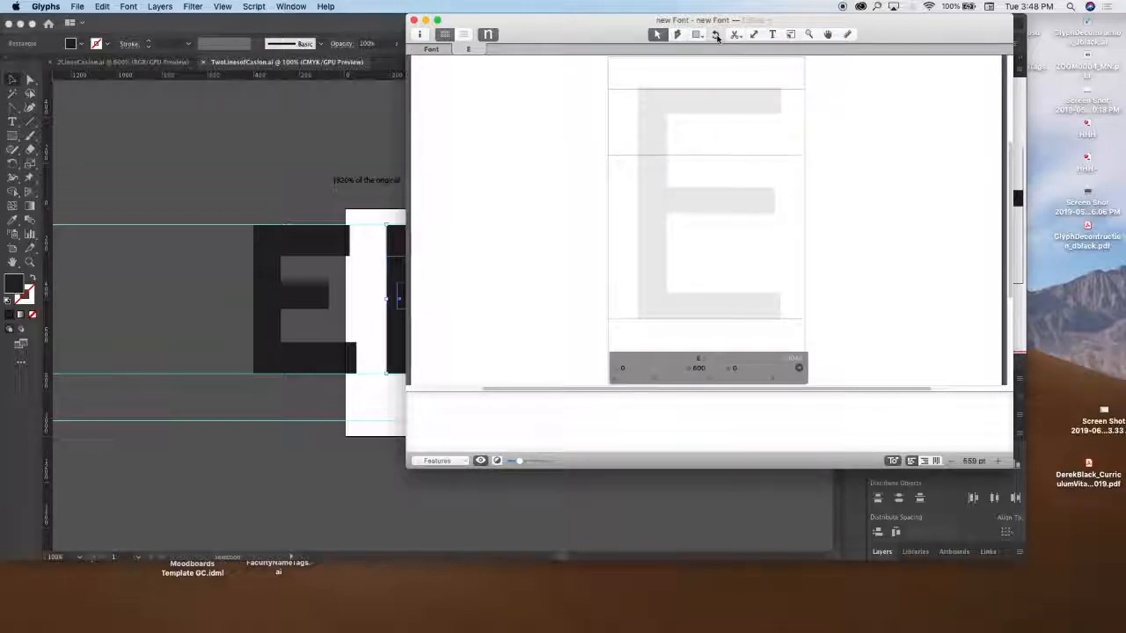
click(717, 35)
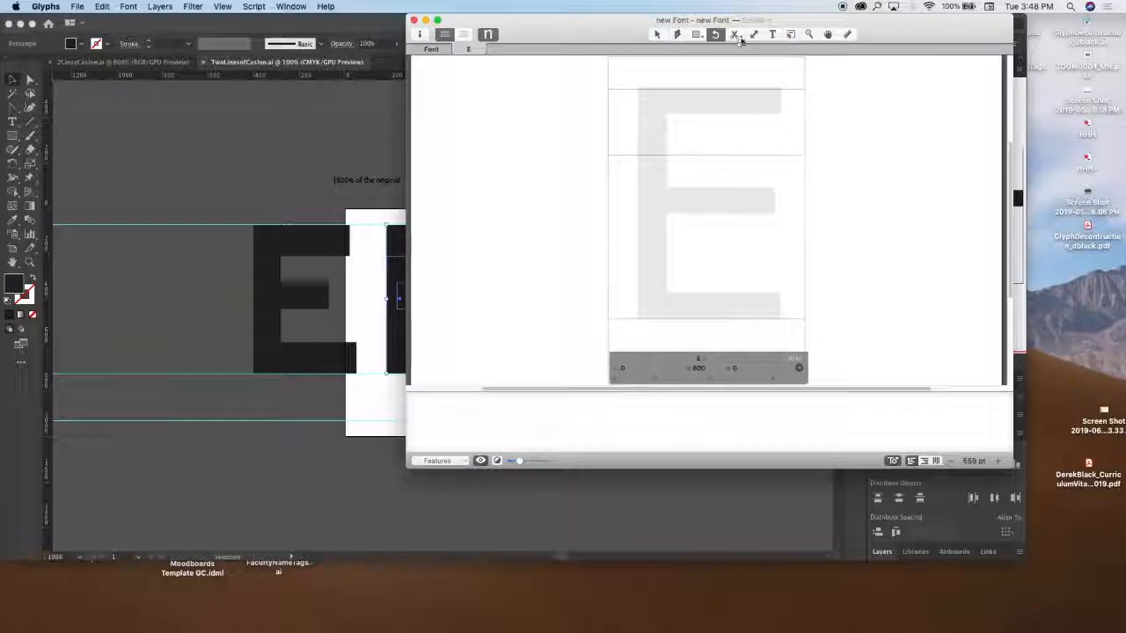
click(739, 37)
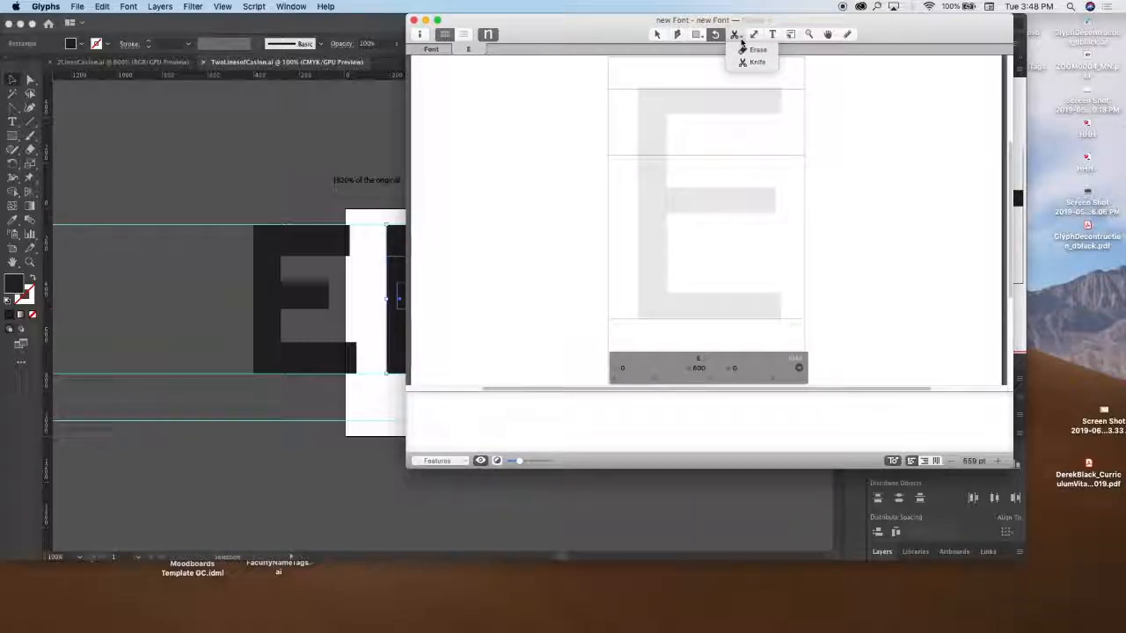
click(741, 43)
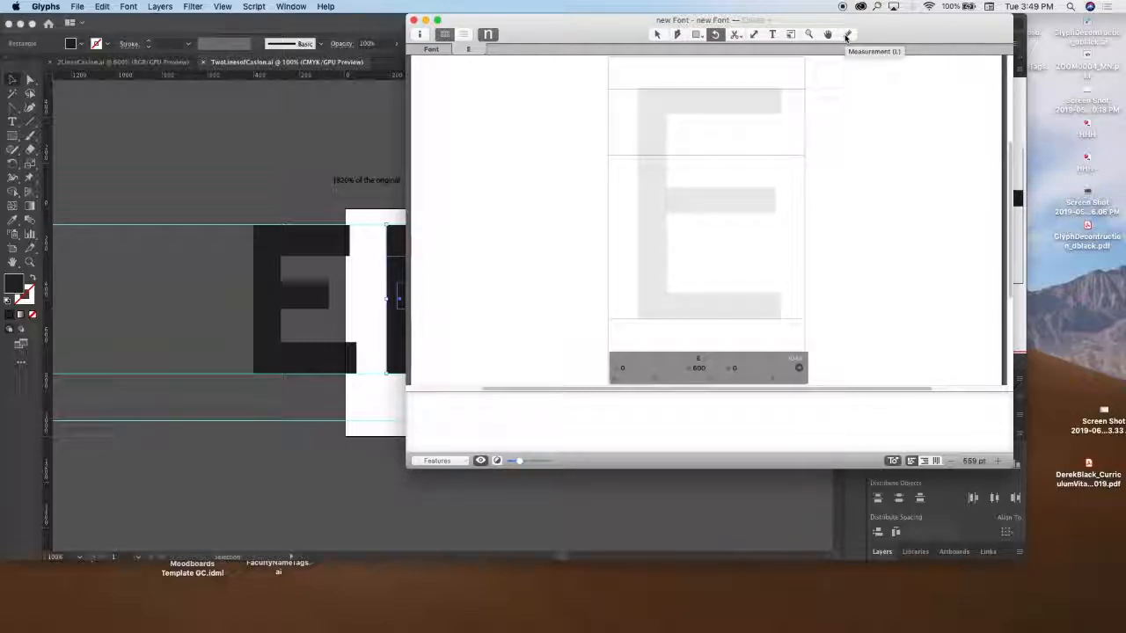
click(657, 35)
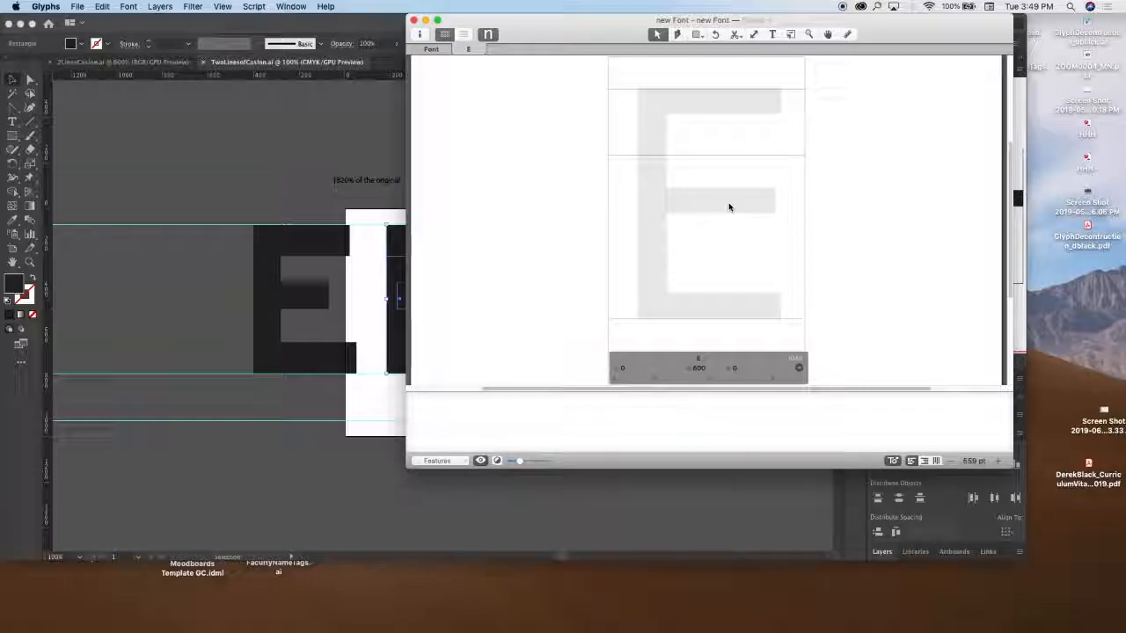
Add the glyph F after the E with the Text tool and open it for outline editing.
click(772, 35)
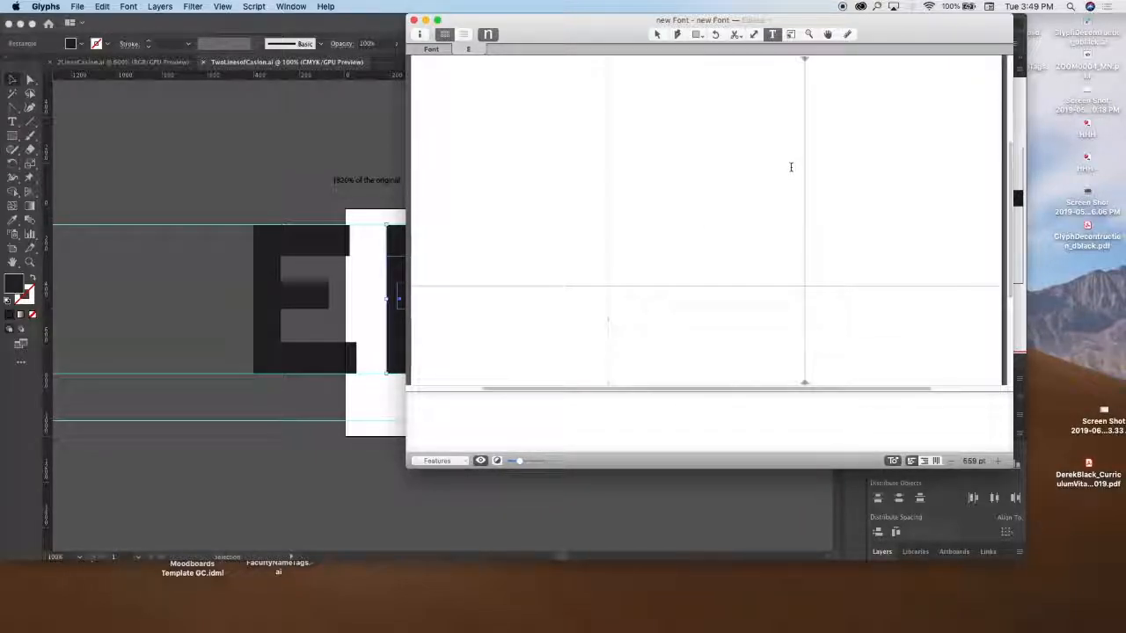
text(F)
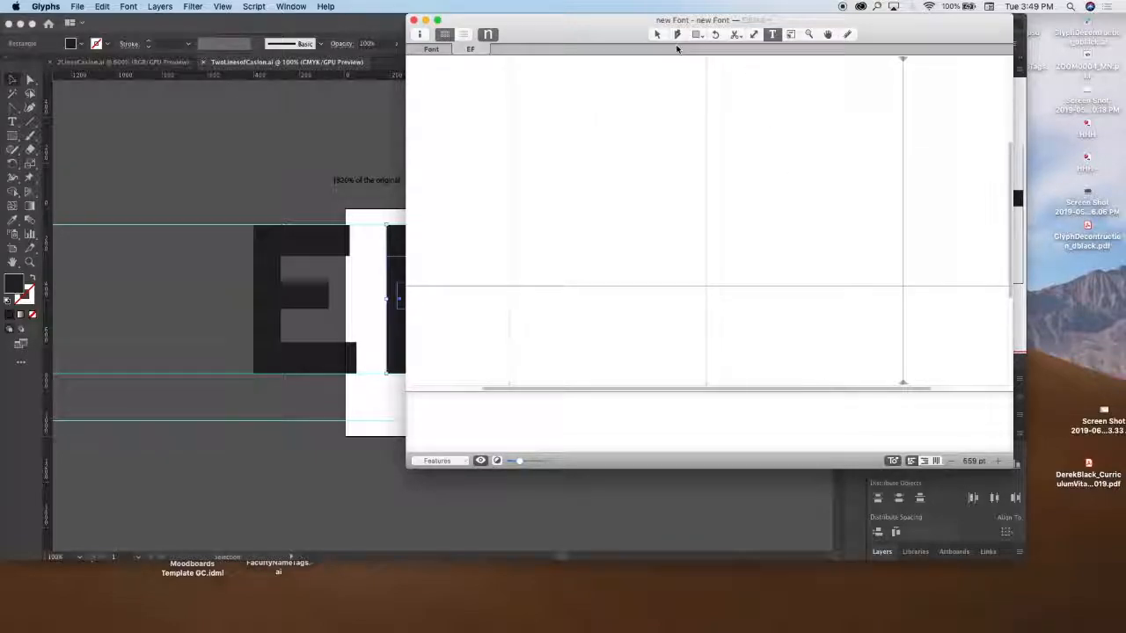
key(Escape)
click(813, 189)
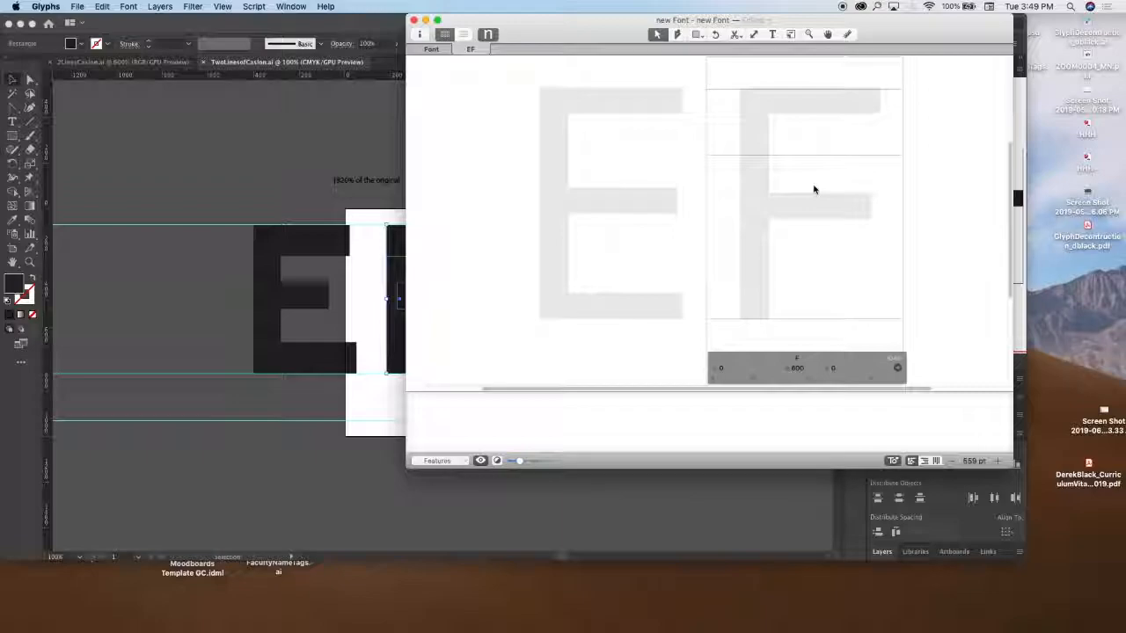
Paste the copied outlines into the F glyph and place them at X 45 with the stem's bottom edge on the baseline.
key(super+v)
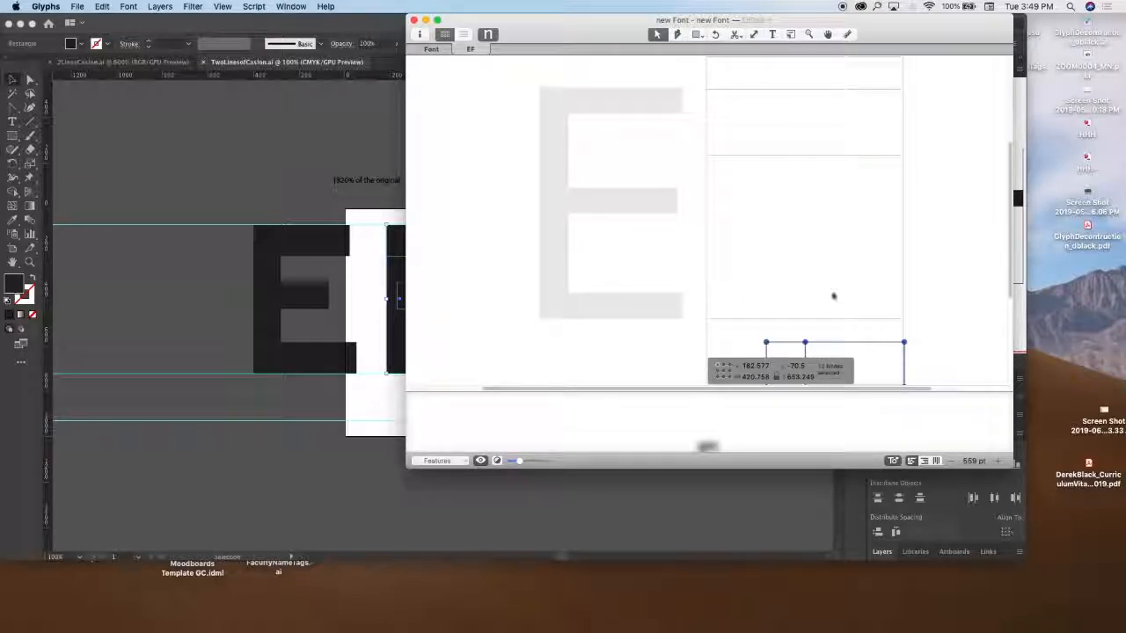
drag(835, 350, 787, 107)
key(super+plus)
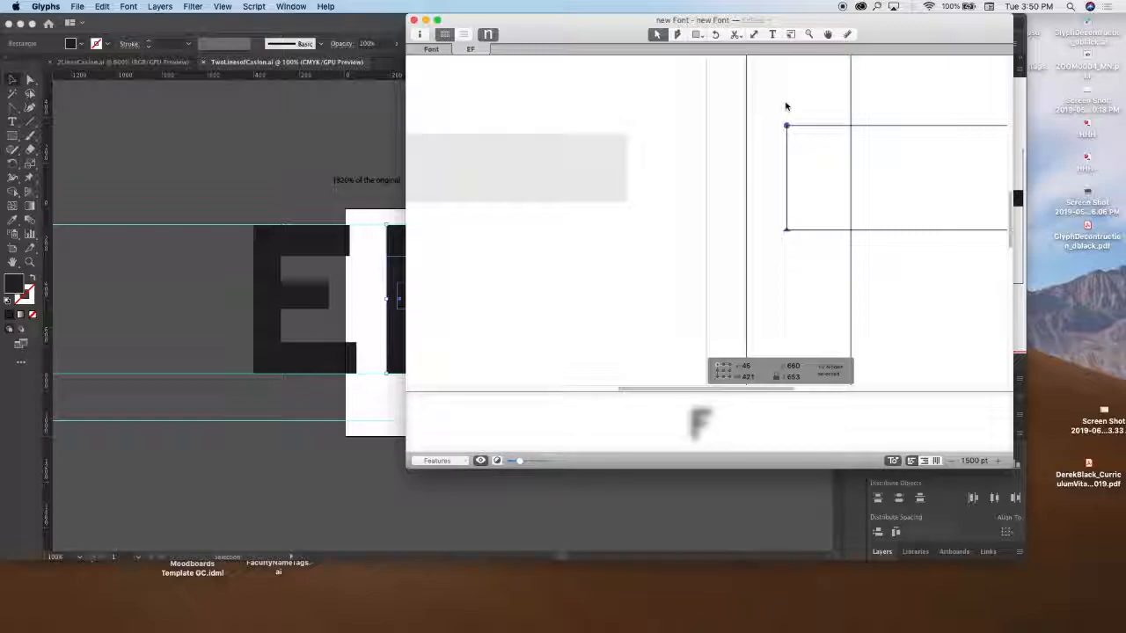
scroll(785, 106, down, 5)
scroll(786, 107, right, 6)
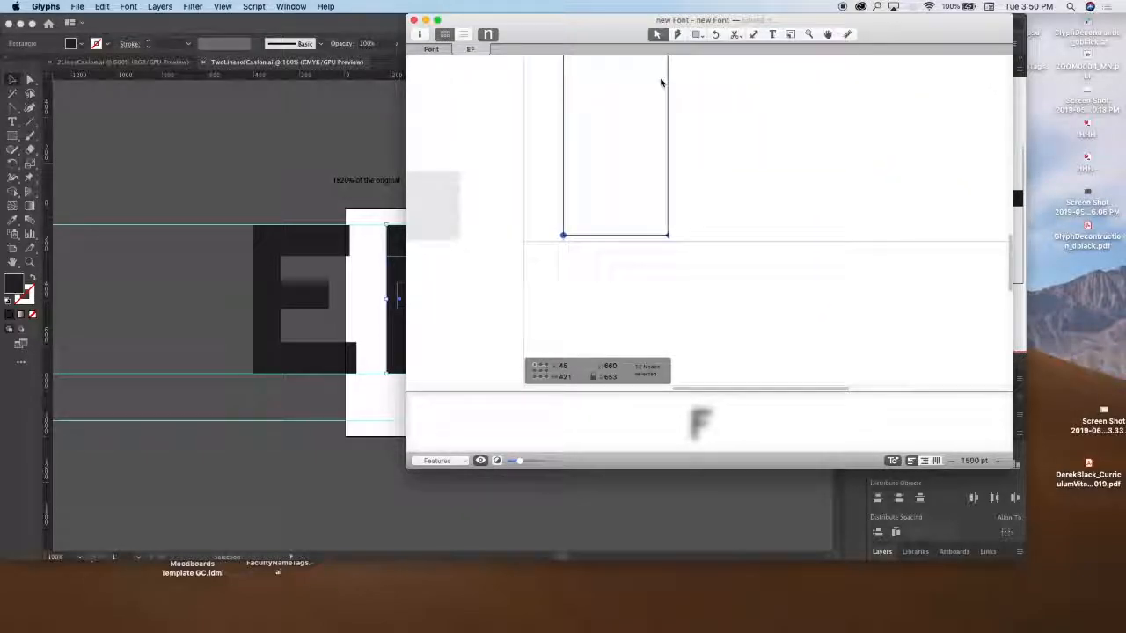
drag(563, 236, 563, 241)
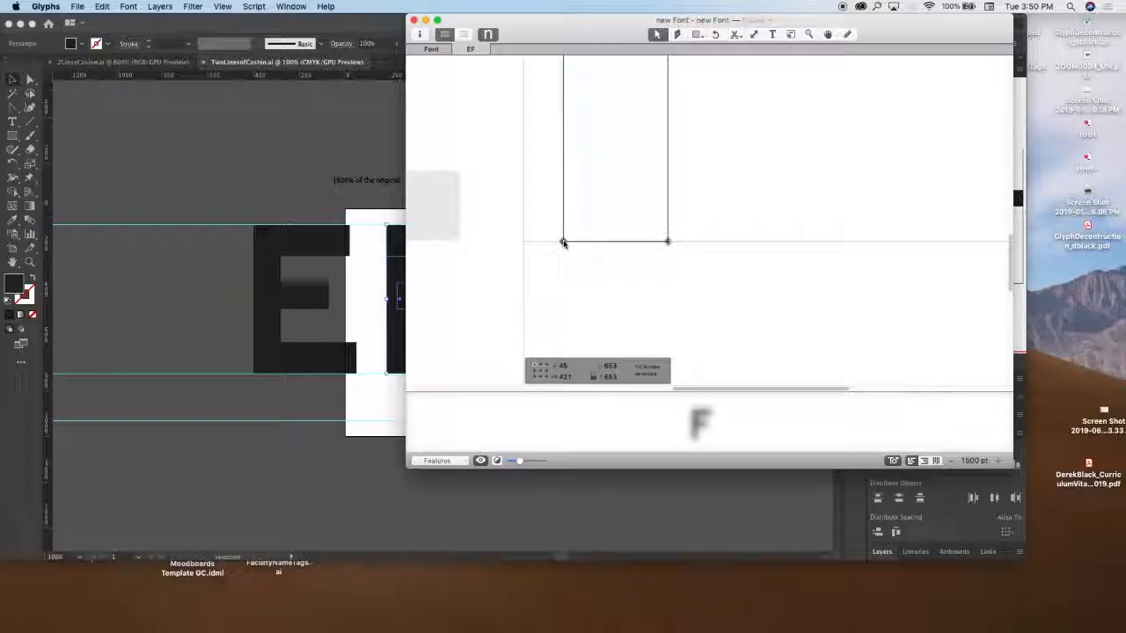
click(664, 264)
View the whole F glyph and compare its outlines with the filled preview.
scroll(664, 264, up, 2)
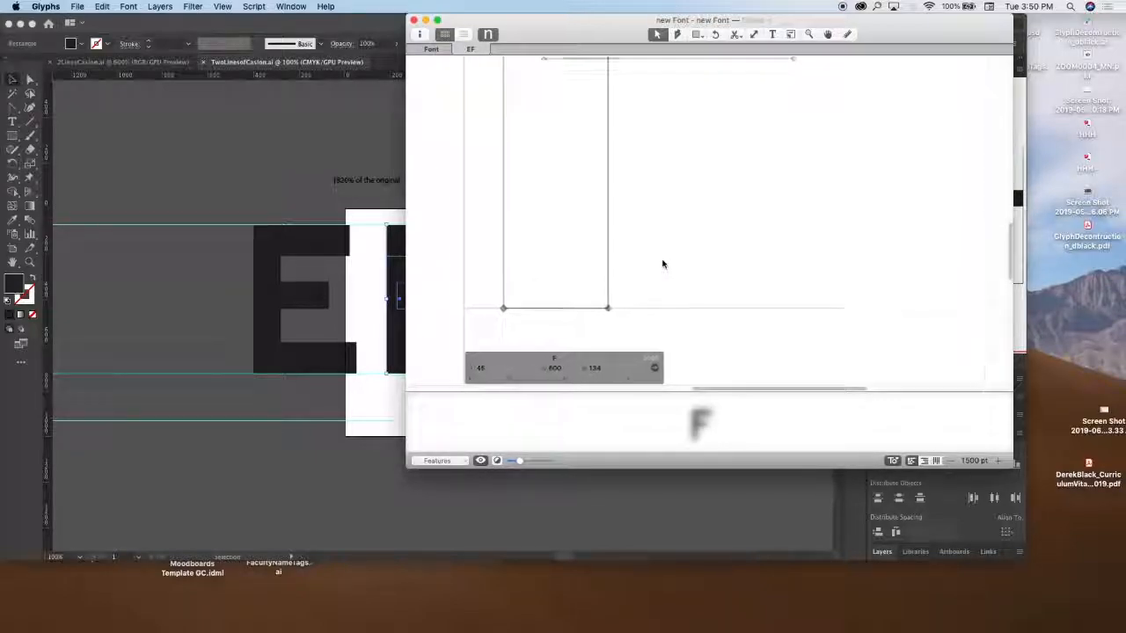
key(super+minus)
key(super+minus)
key(super+minus)
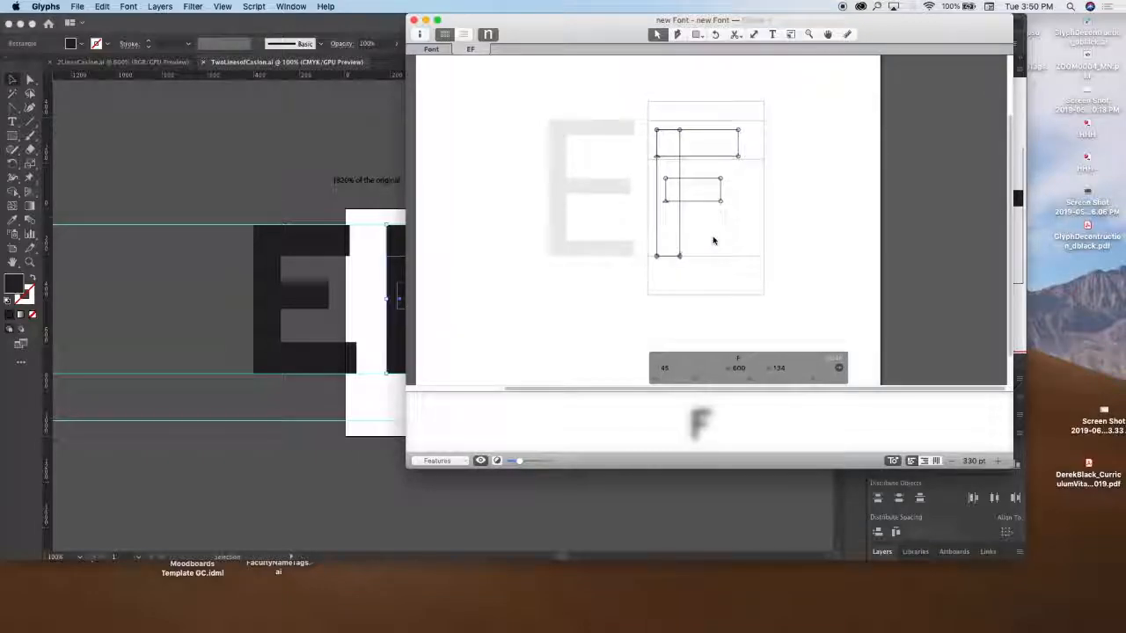
key(space)
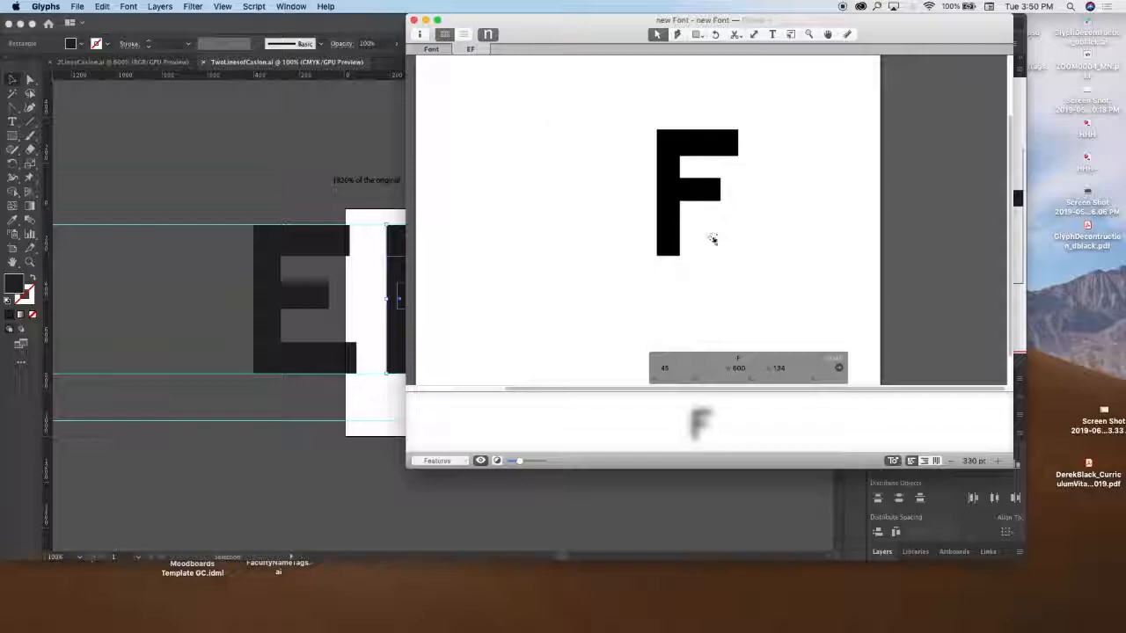
key(space)
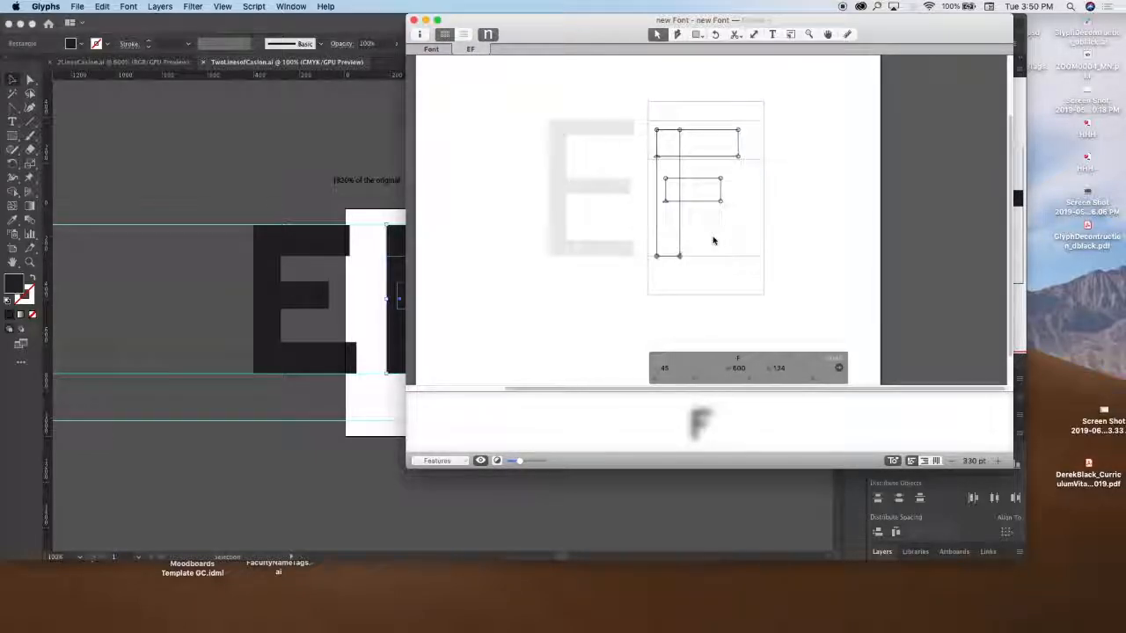
key(space)
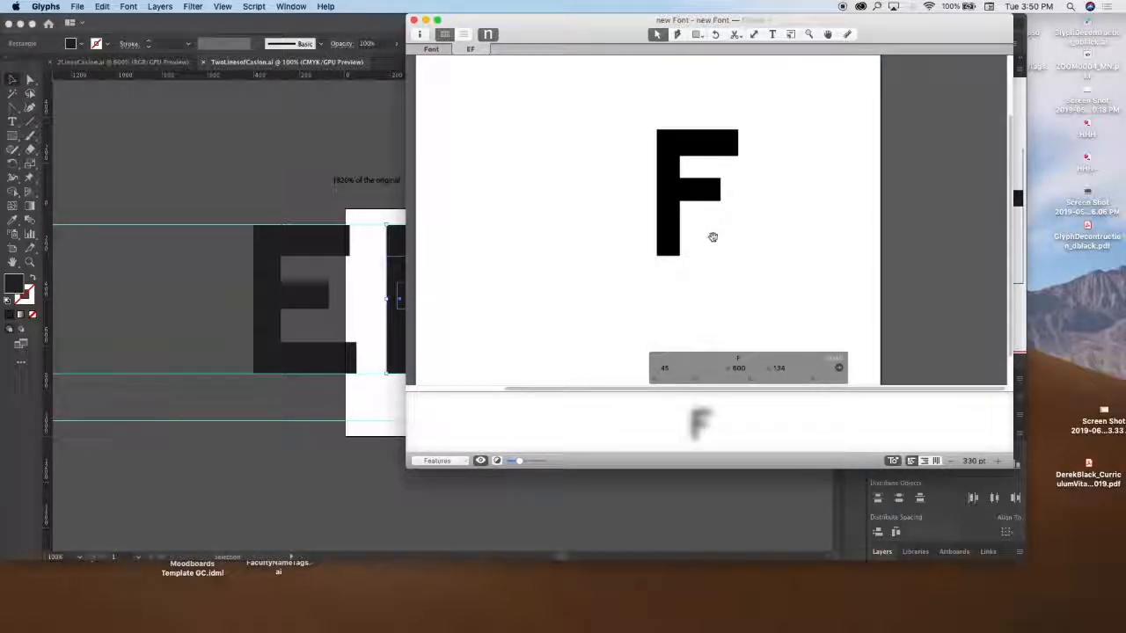
key(space)
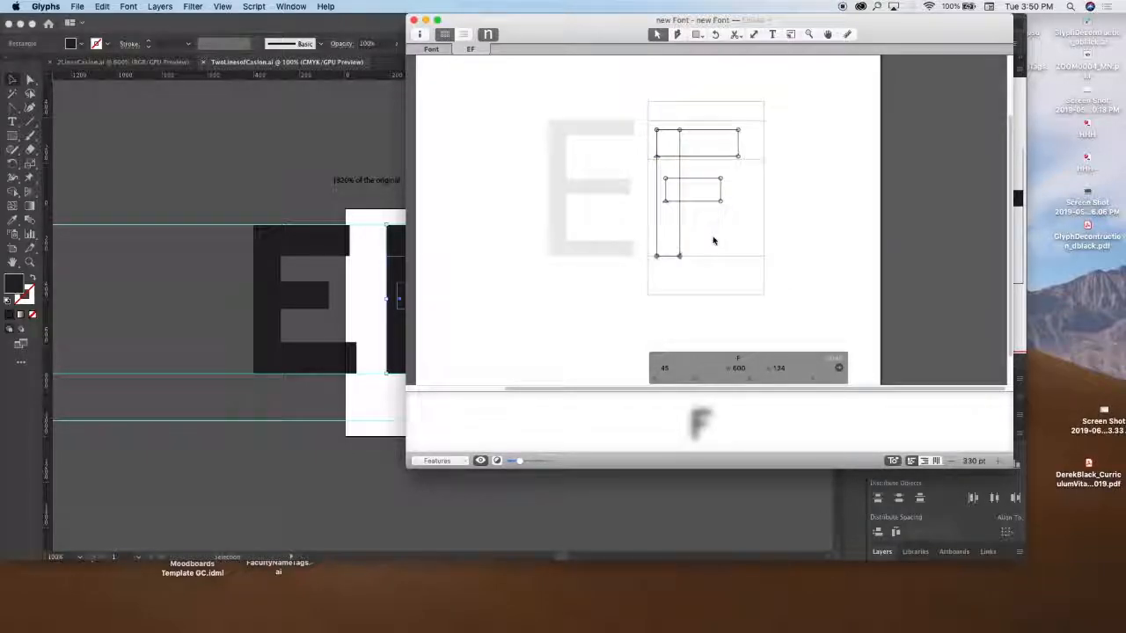
Add three more F glyphs after the first one for a spacing check.
click(772, 34)
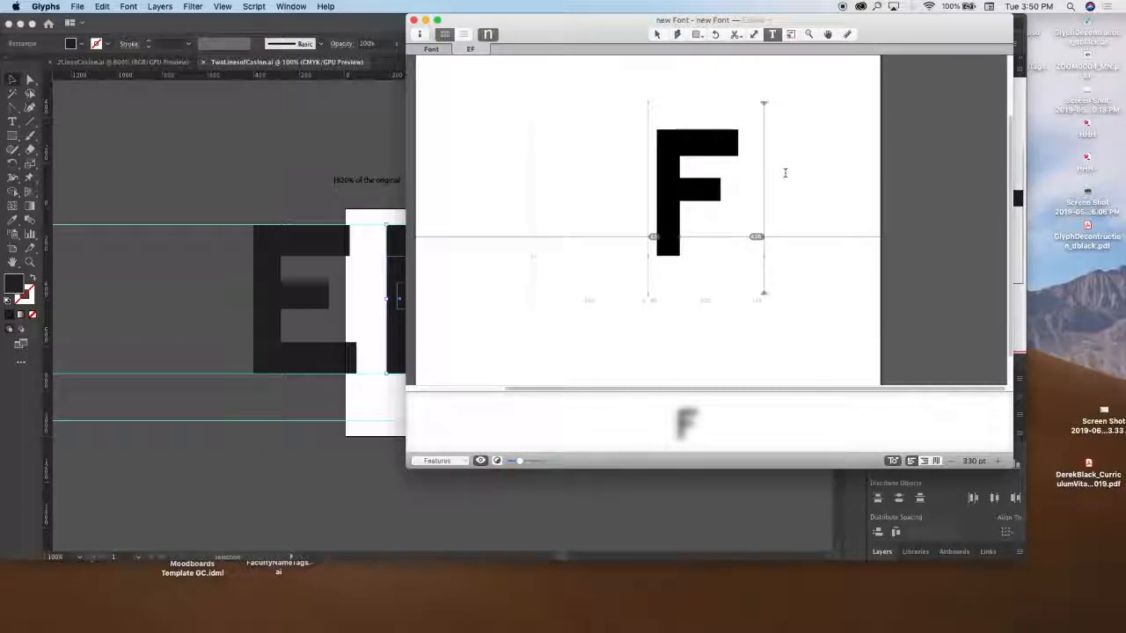
text(FFF)
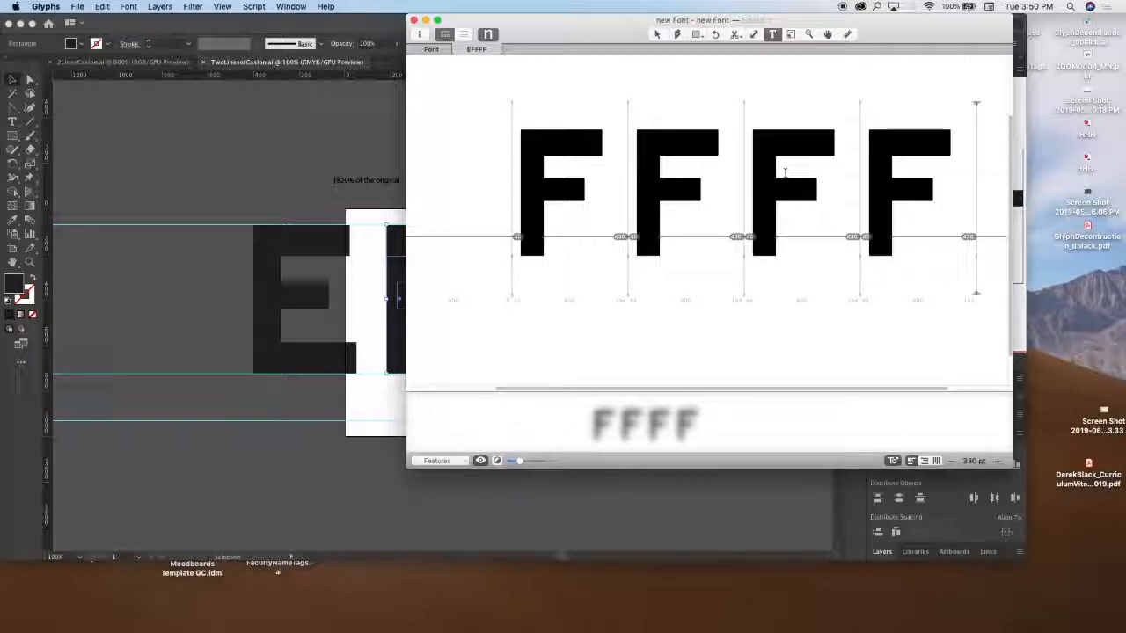
key(Escape)
Set the F glyph's left and right sidebearings to 55 and select the F in the font overview.
double_click(580, 238)
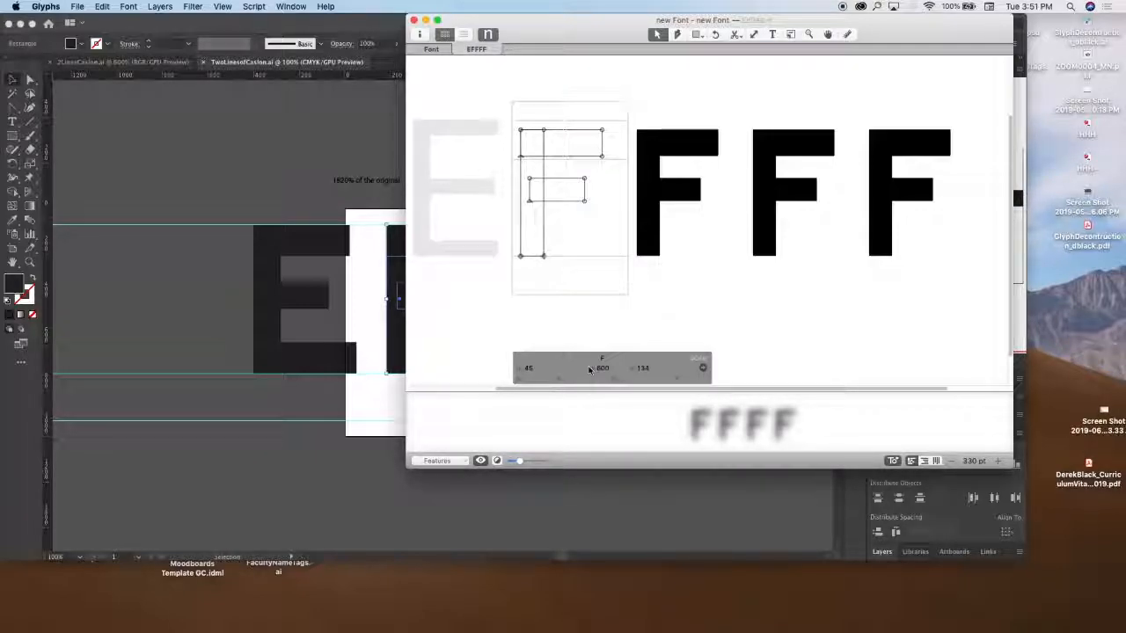
click(651, 368)
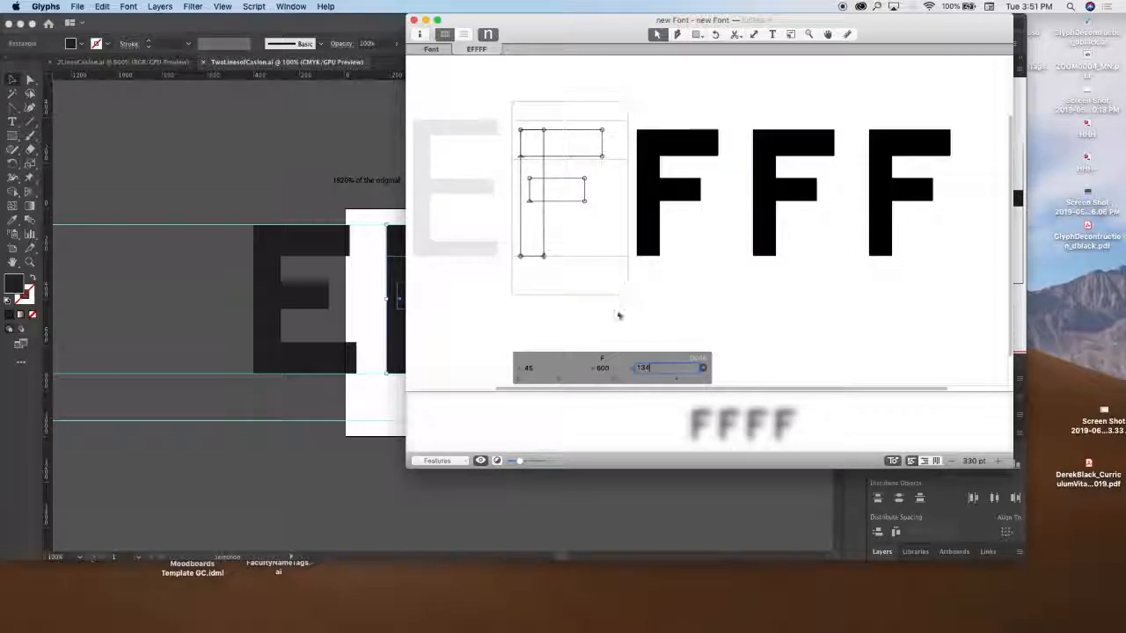
click(544, 368)
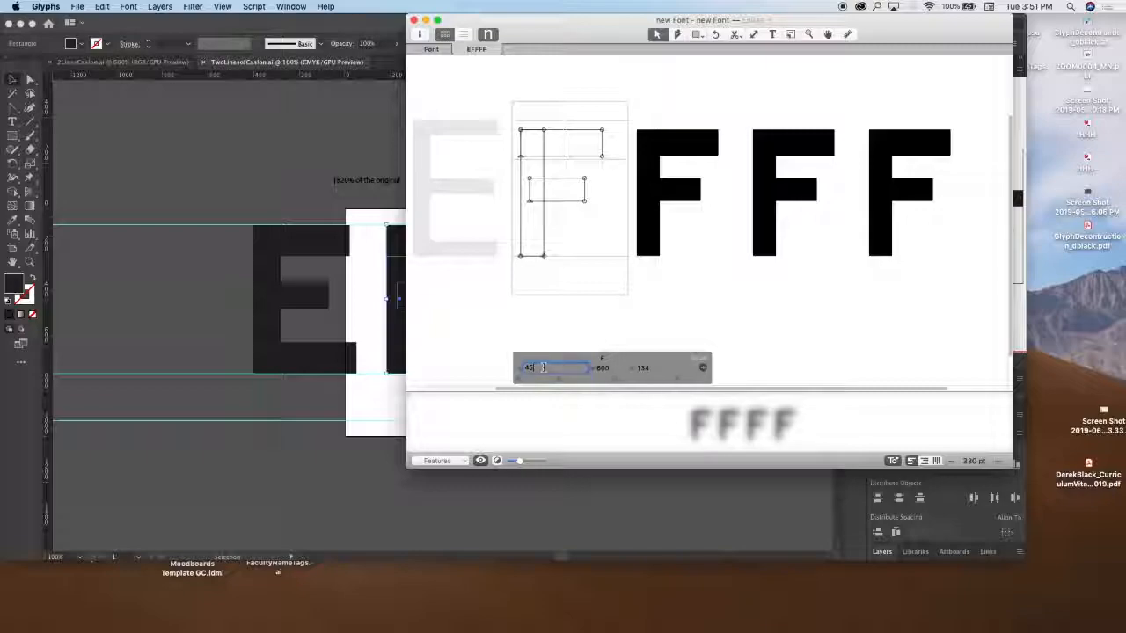
text(65)
double_click(651, 368)
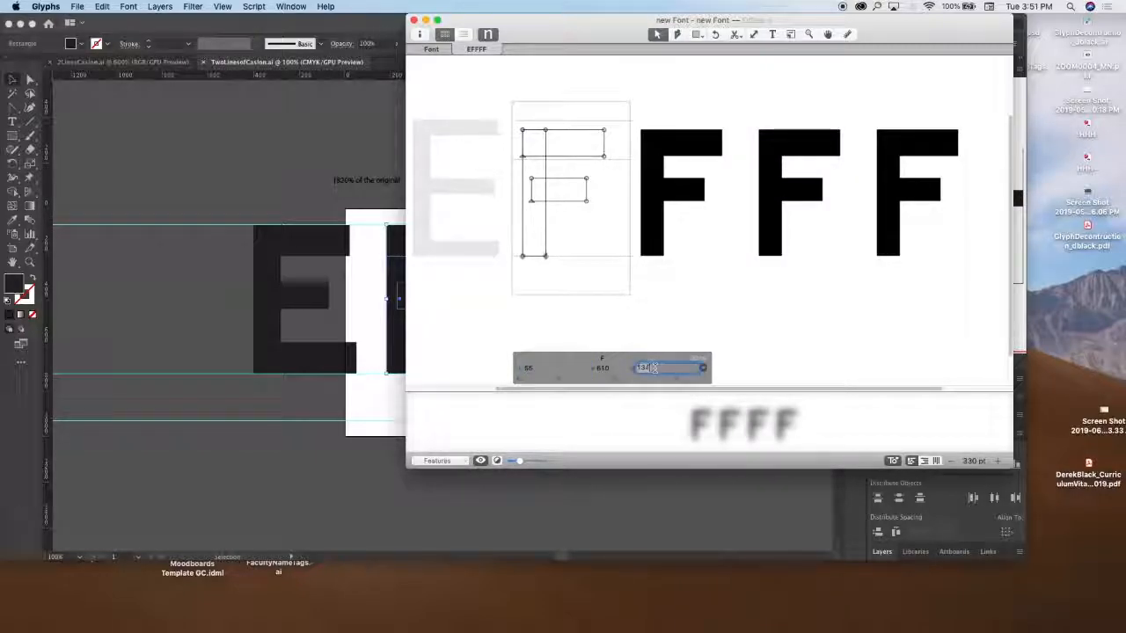
text(55)
key(Return)
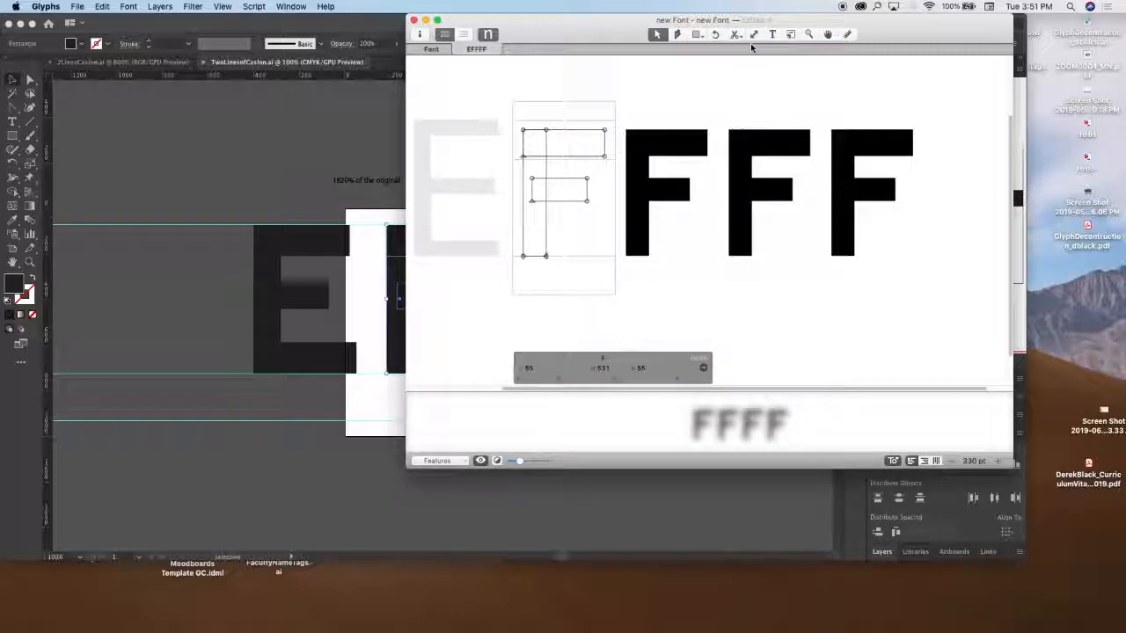
click(457, 48)
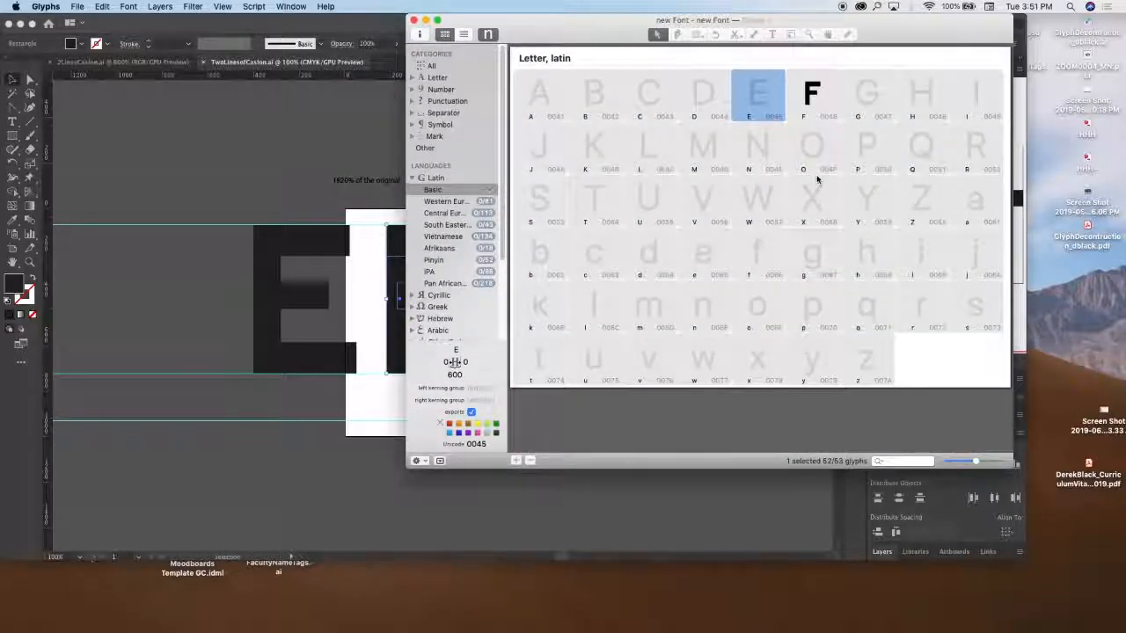
click(818, 103)
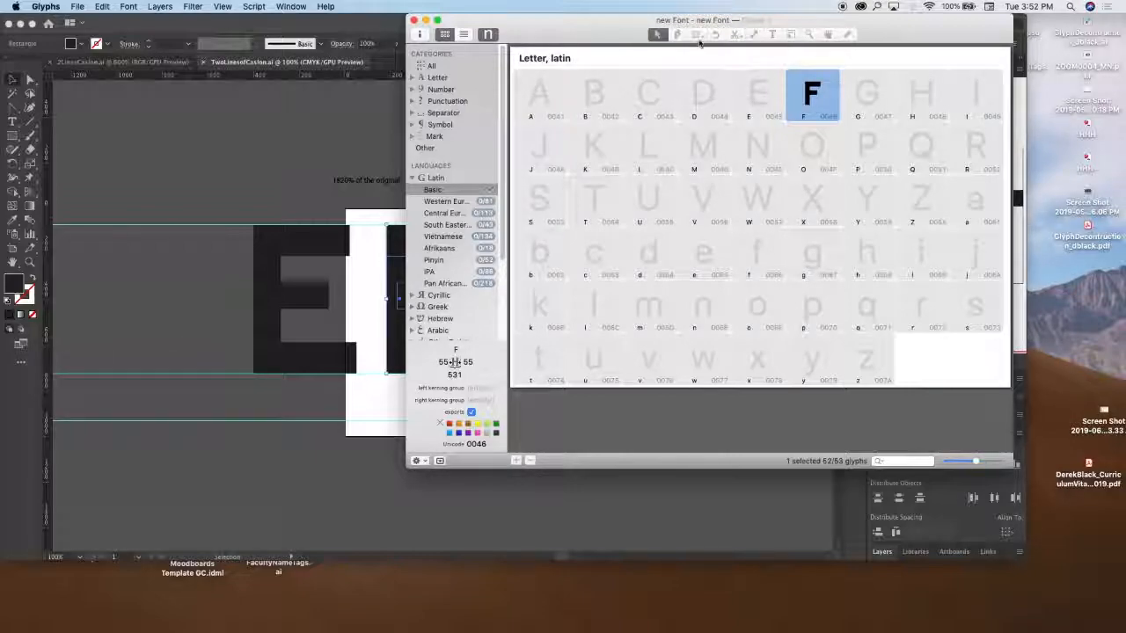
click(421, 39)
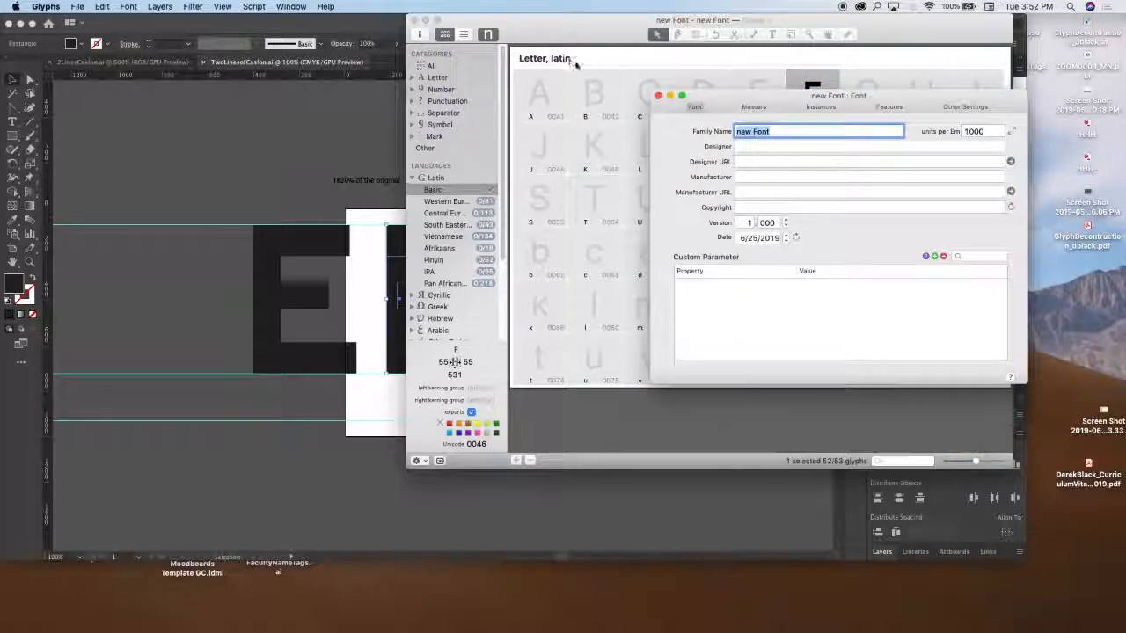
click(659, 96)
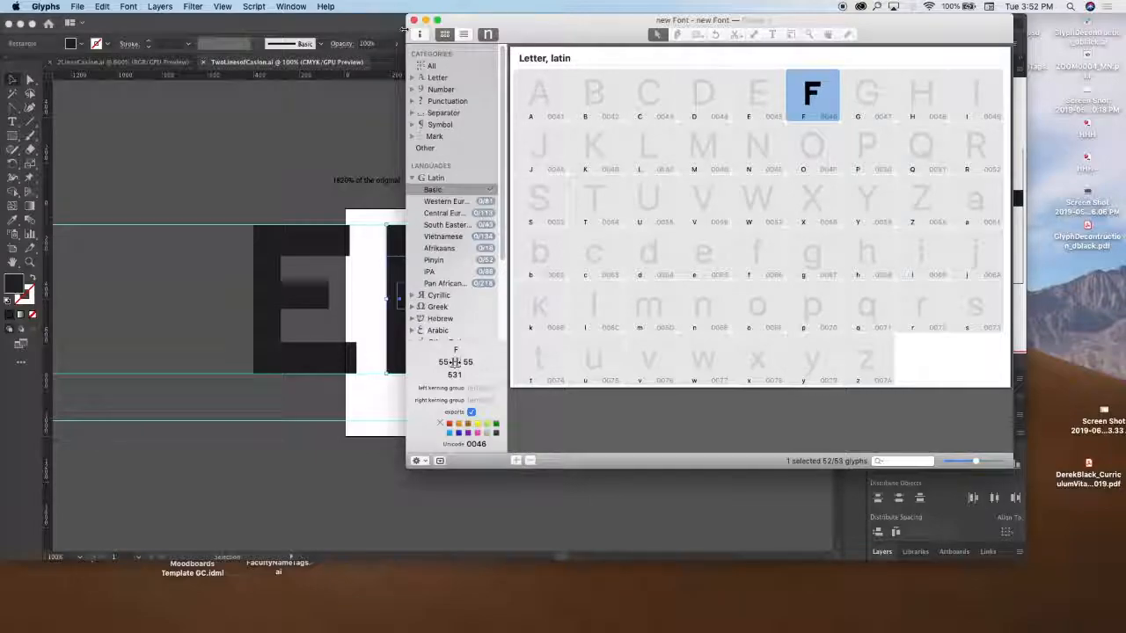
click(76, 7)
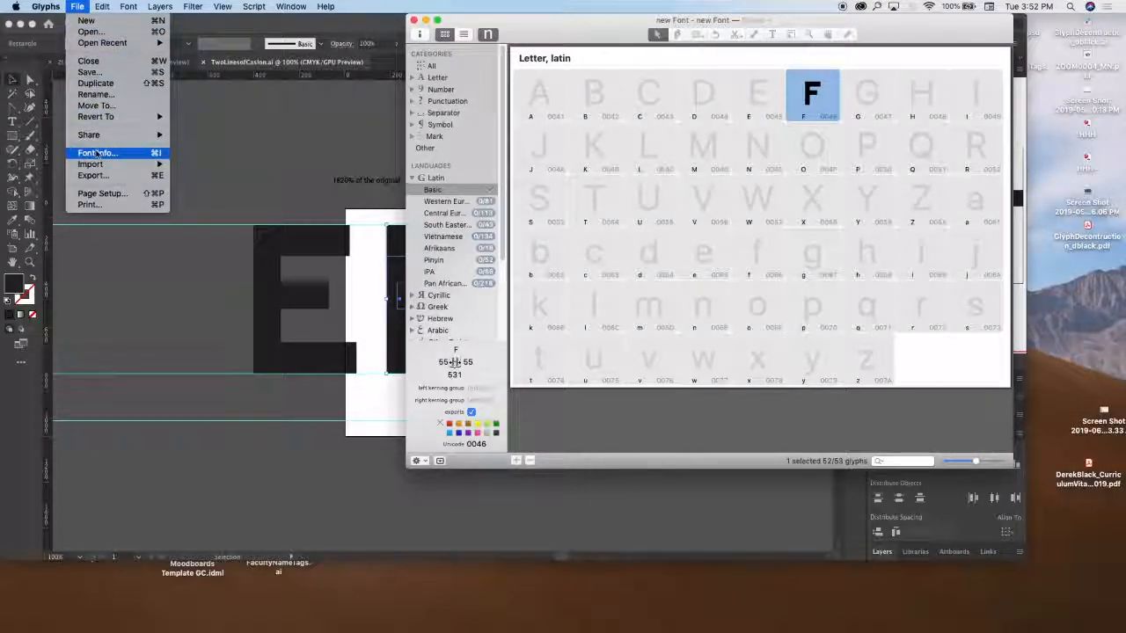
click(420, 35)
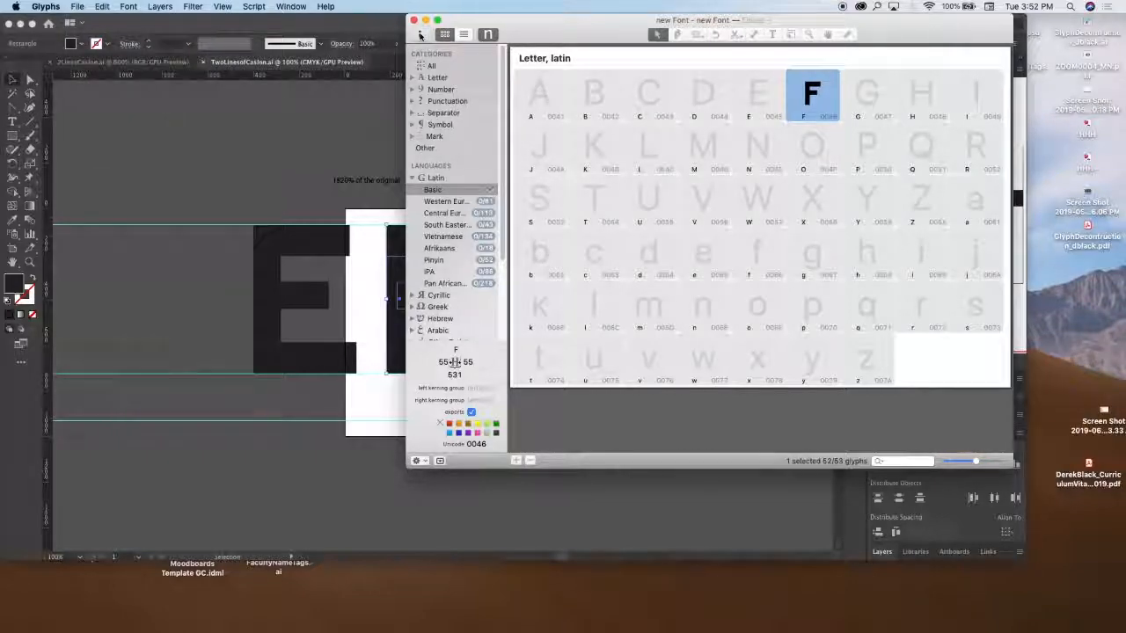
Open the font info and set the family name to Two Lines of Caslon.
click(420, 35)
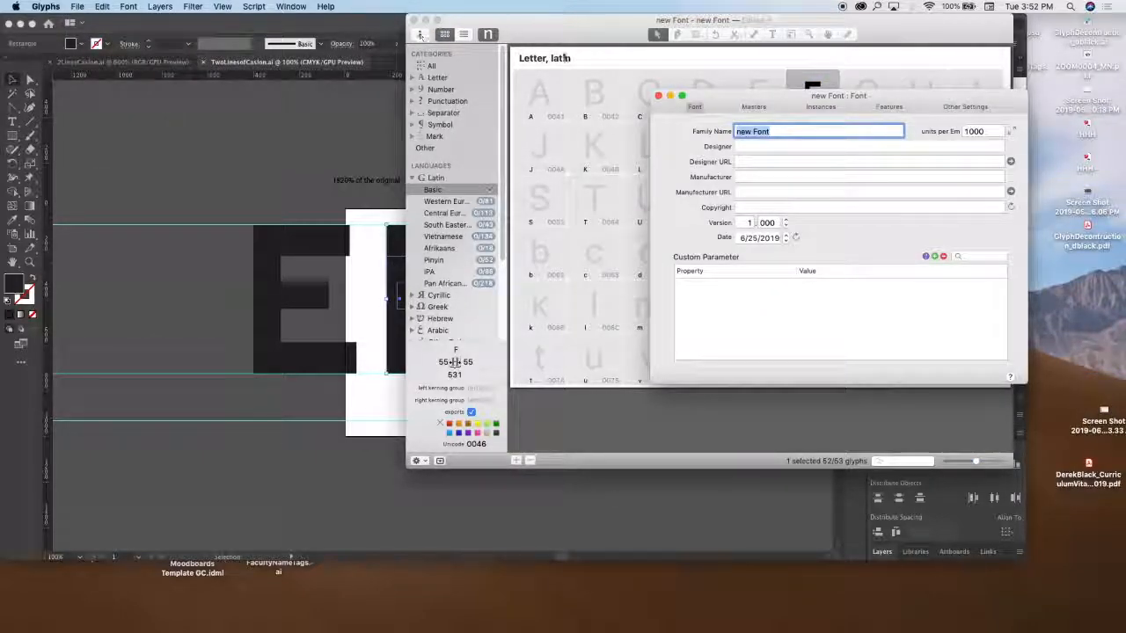
drag(747, 85, 638, 79)
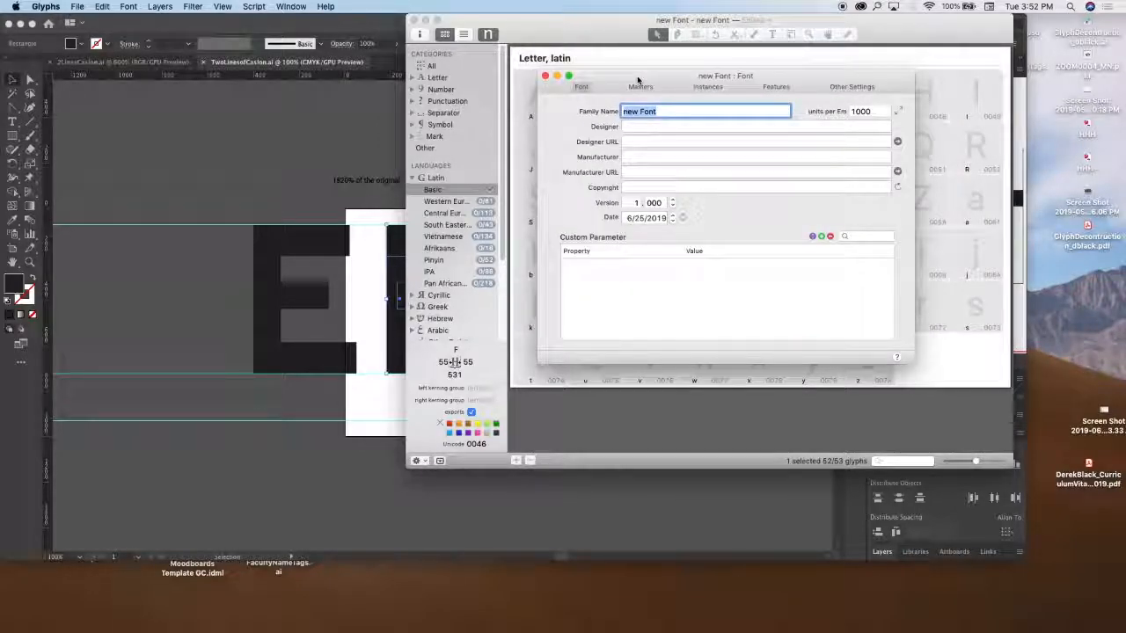
text(Two)
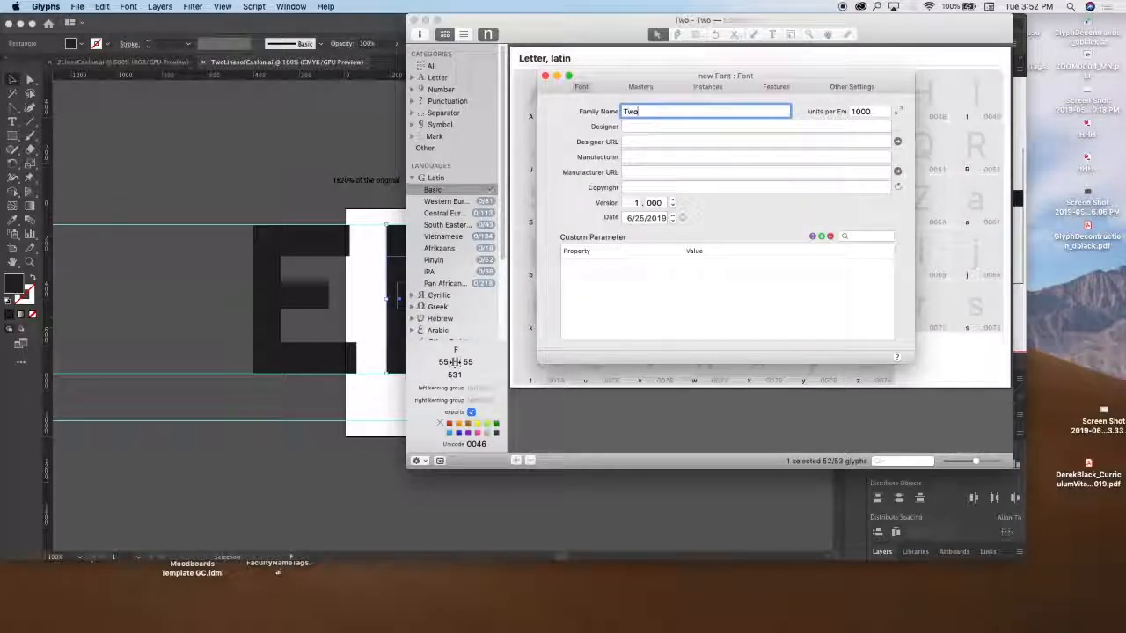
text( Lines)
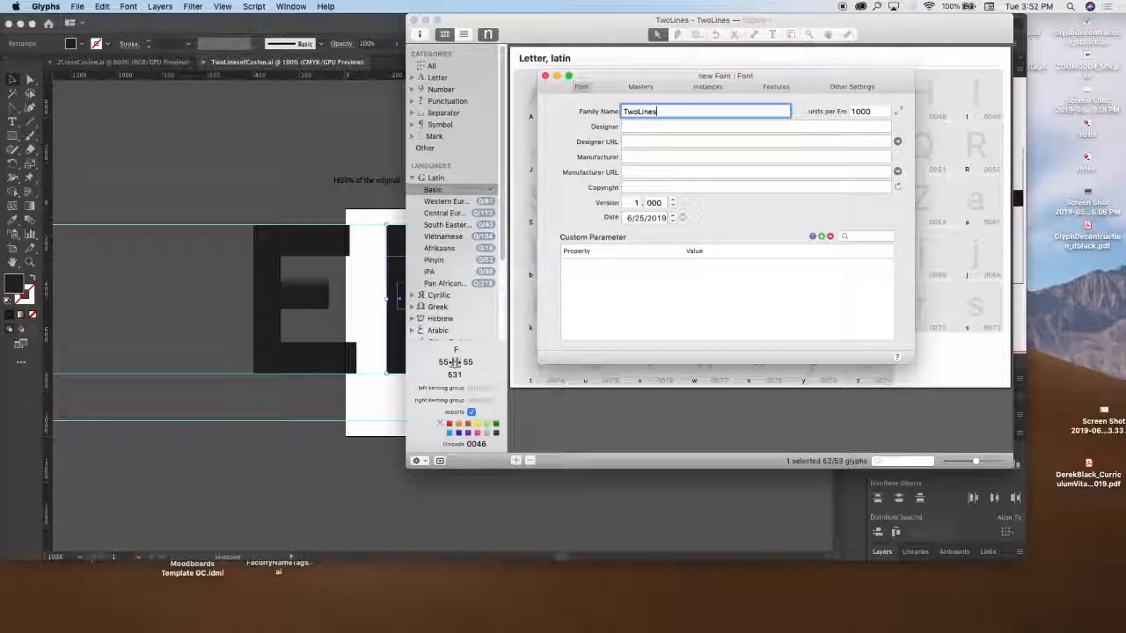
text( of Cas)
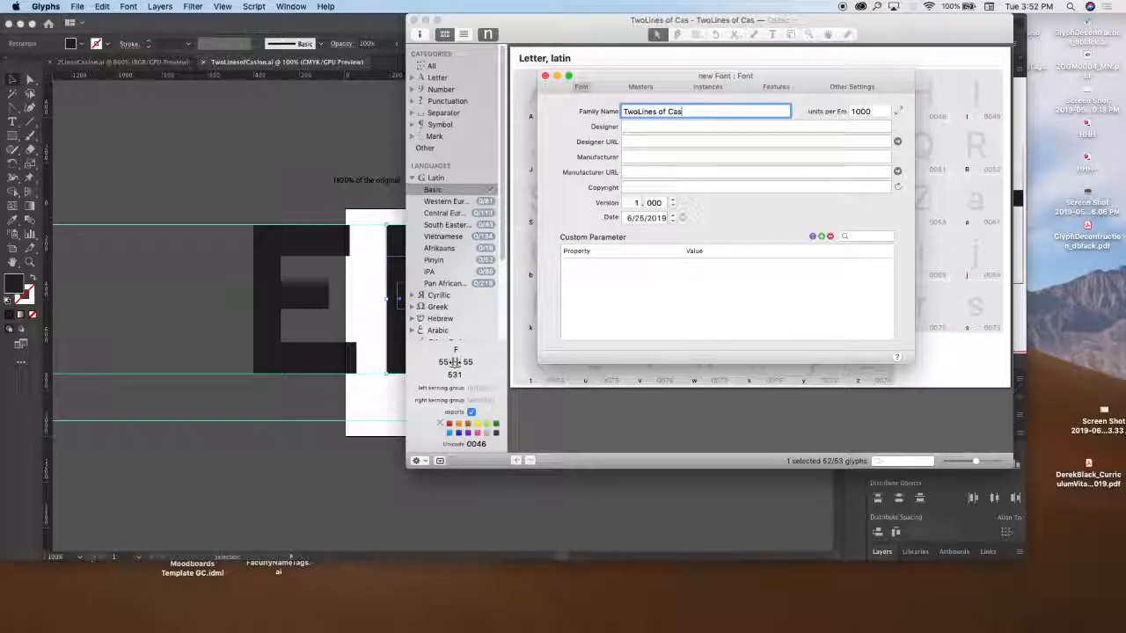
text(lon)
click(640, 111)
Fill in the designer's name and website in the font info and generate the copyright notice from them.
click(630, 128)
text(De)
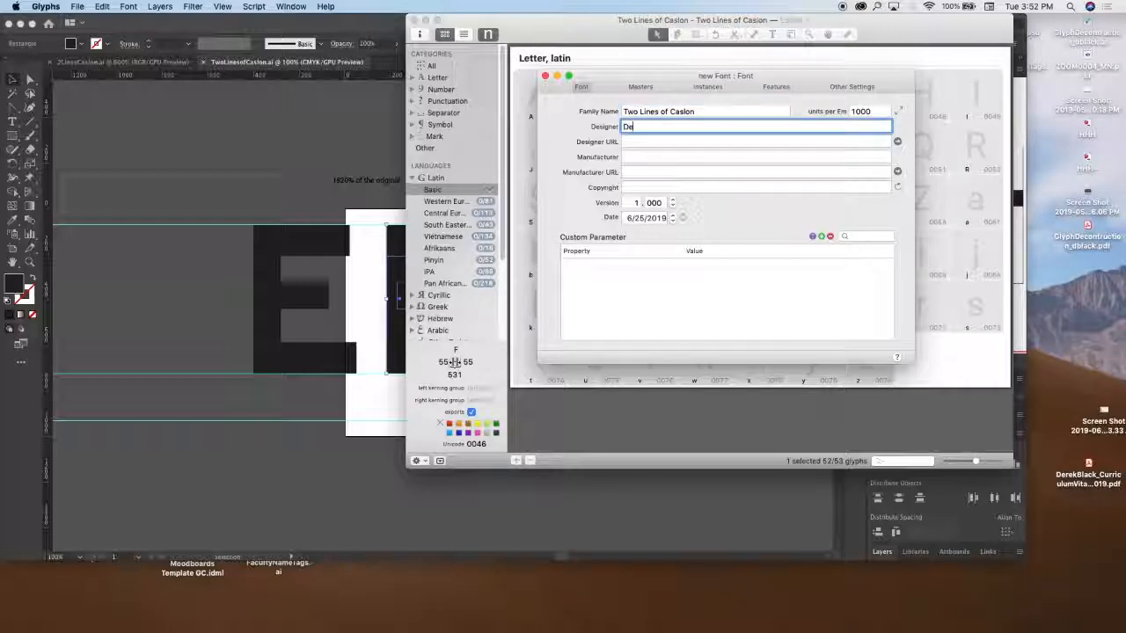
text(MA/LACK)
click(651, 141)
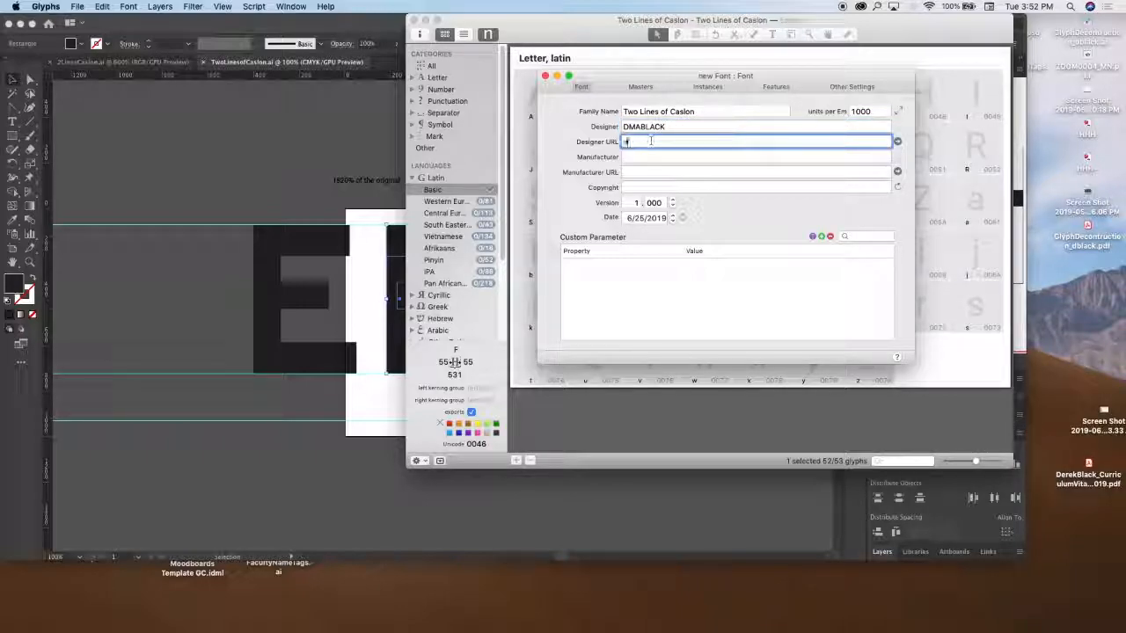
text(dmablack.xyz)
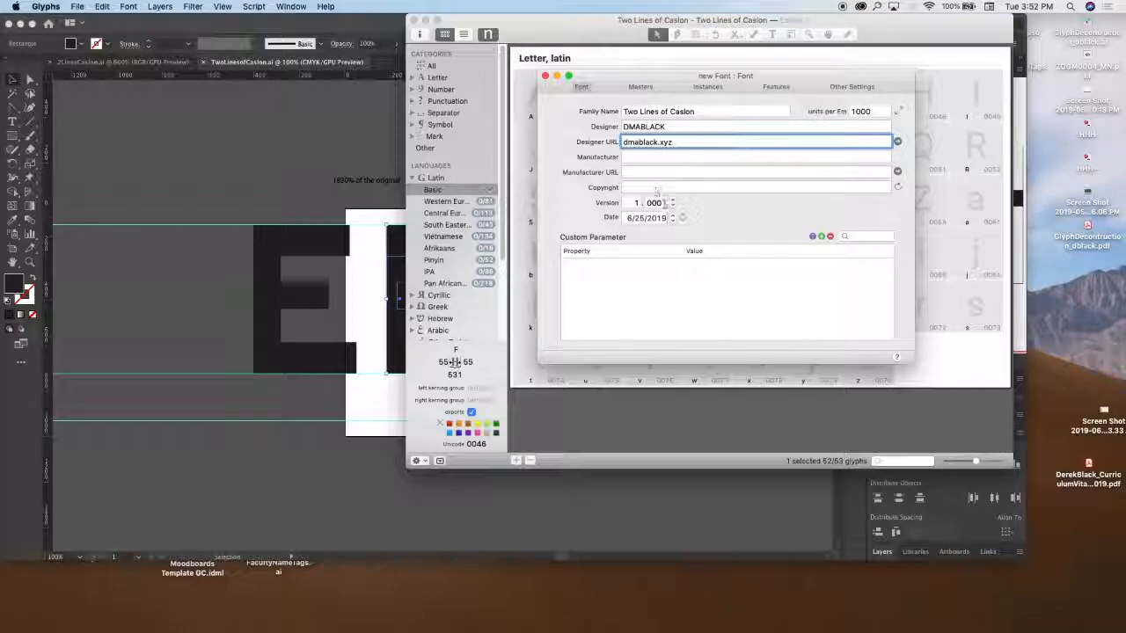
click(898, 190)
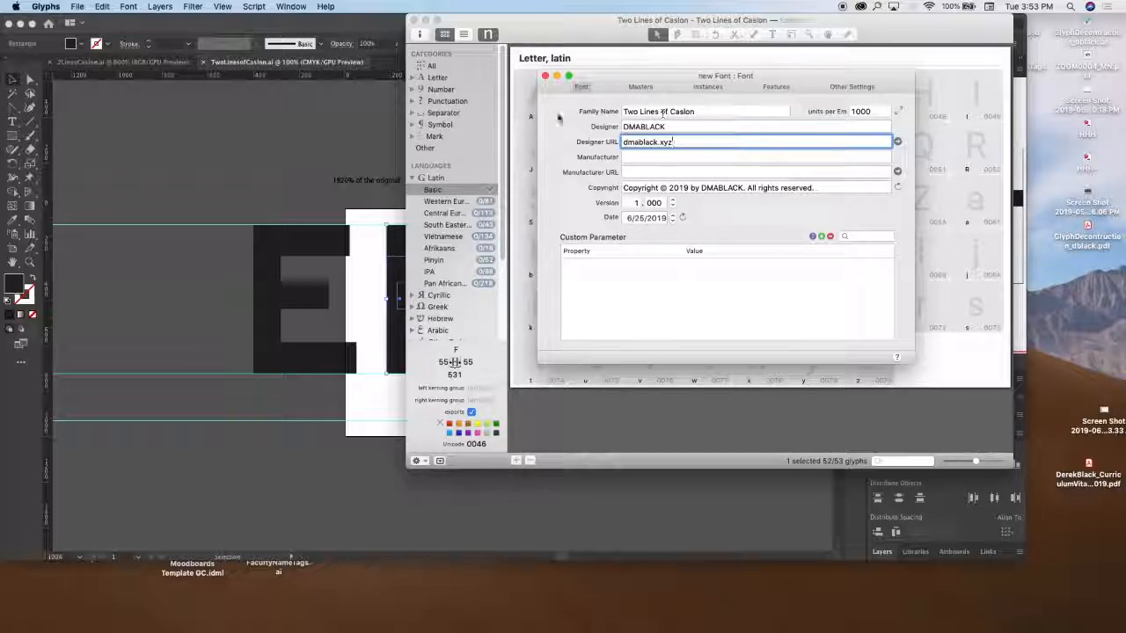
click(545, 76)
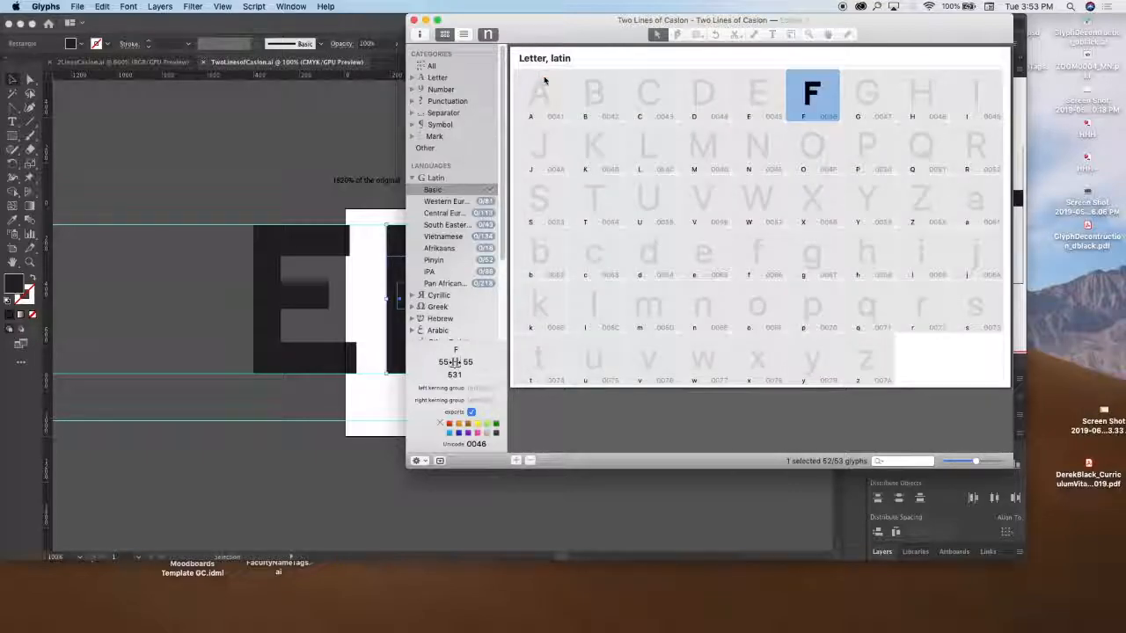
Save the font as a Glyphs file named Two Lines of Caslon in the Desktop's GRDS320 folder.
click(77, 7)
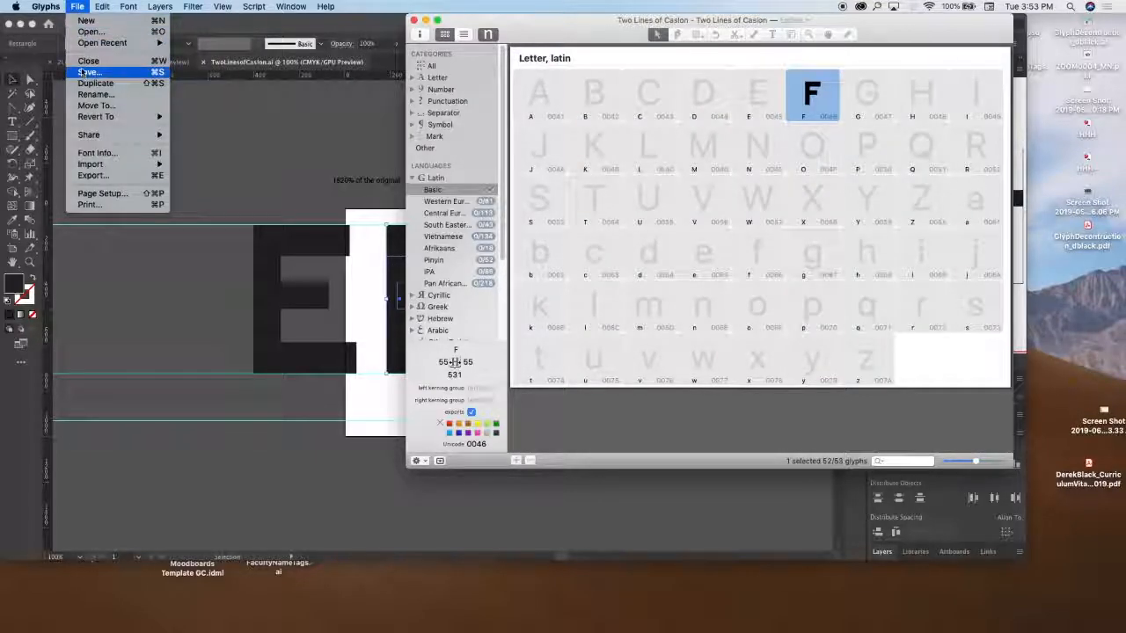
click(85, 72)
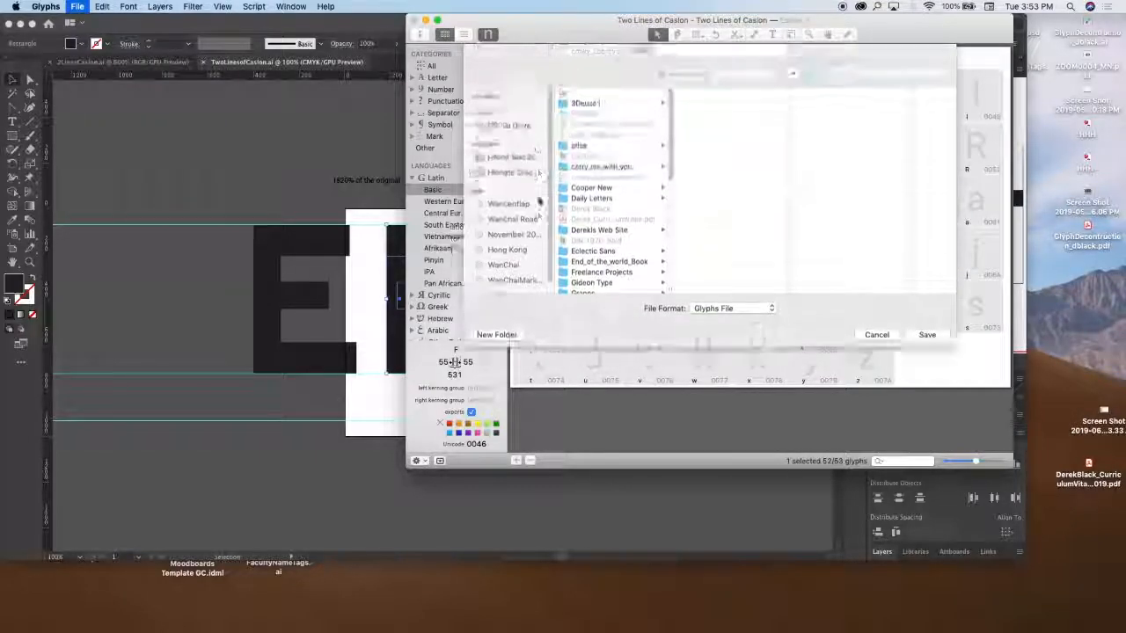
scroll(588, 180, up, 1)
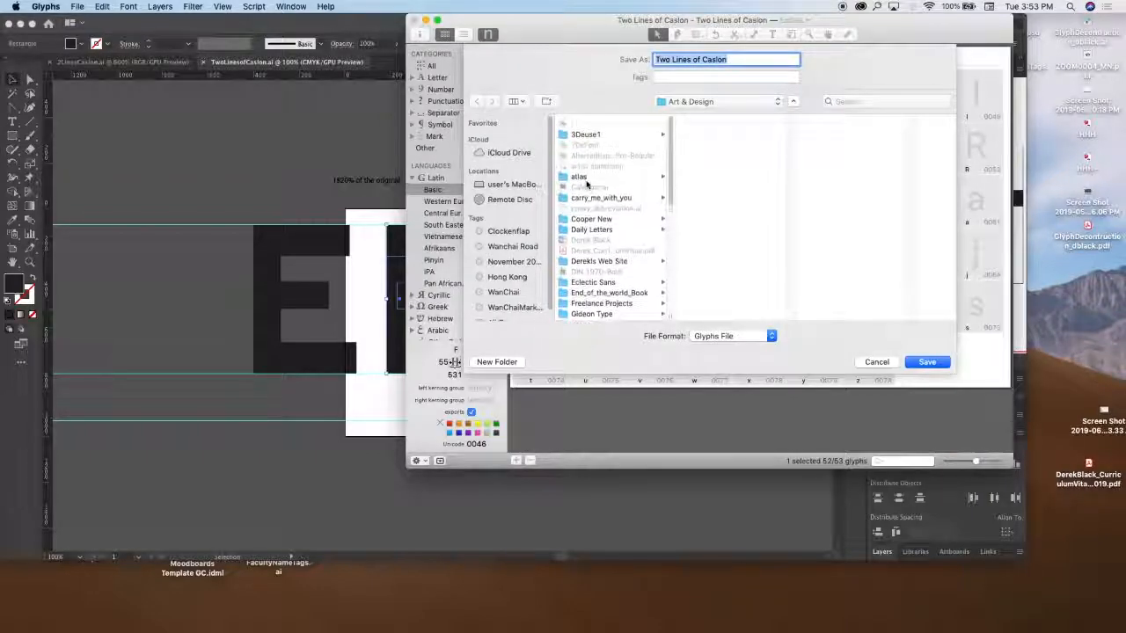
scroll(587, 175, down, 5)
click(691, 101)
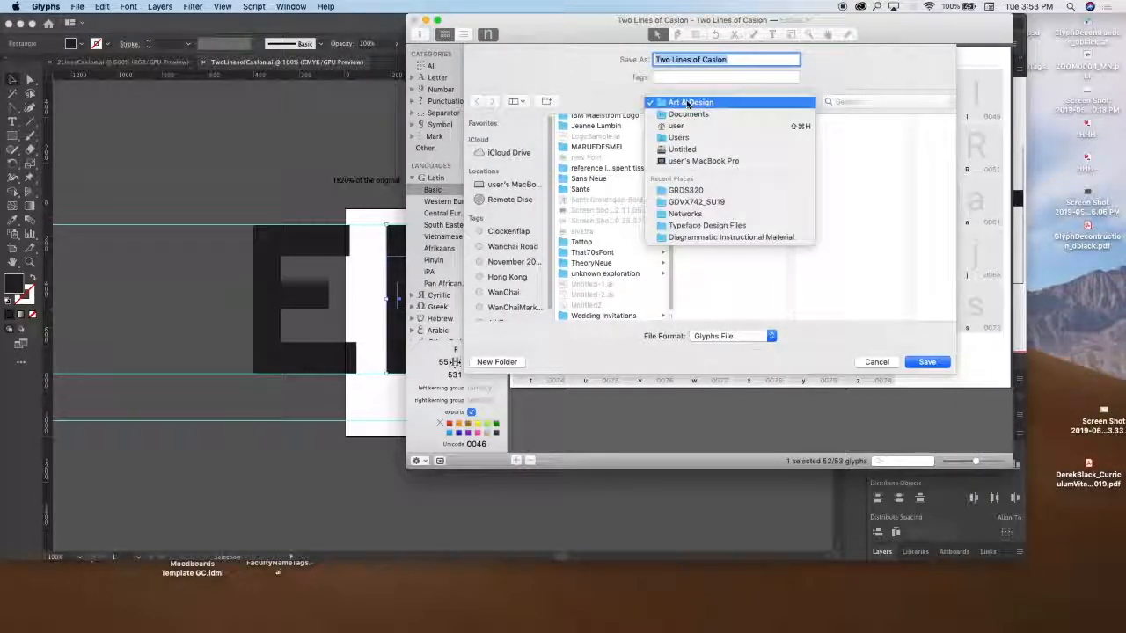
click(691, 126)
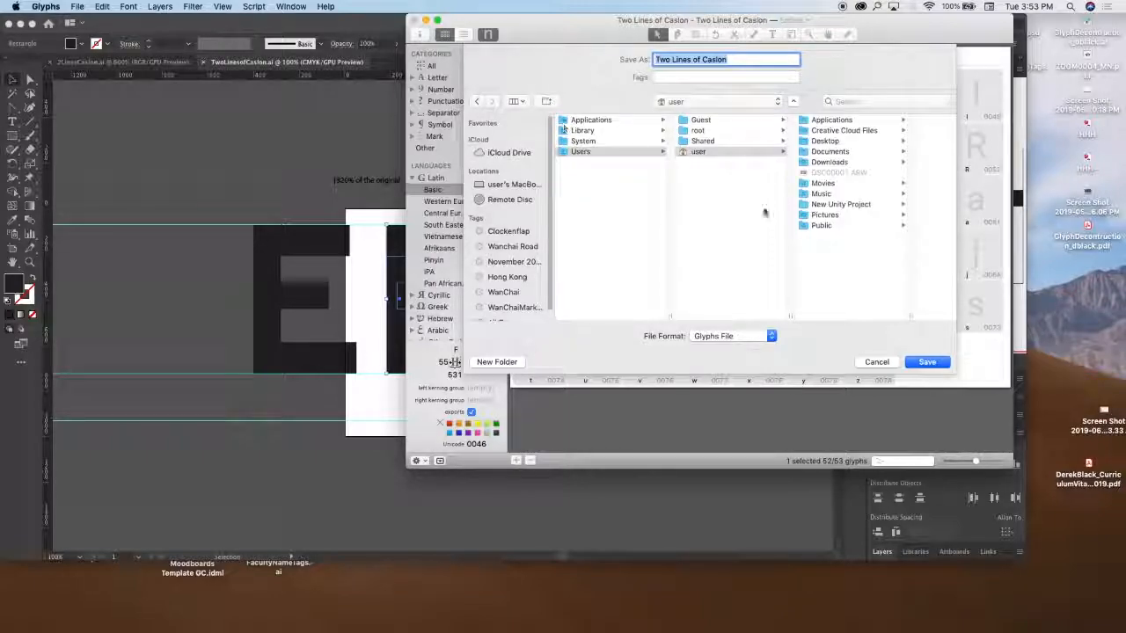
click(824, 140)
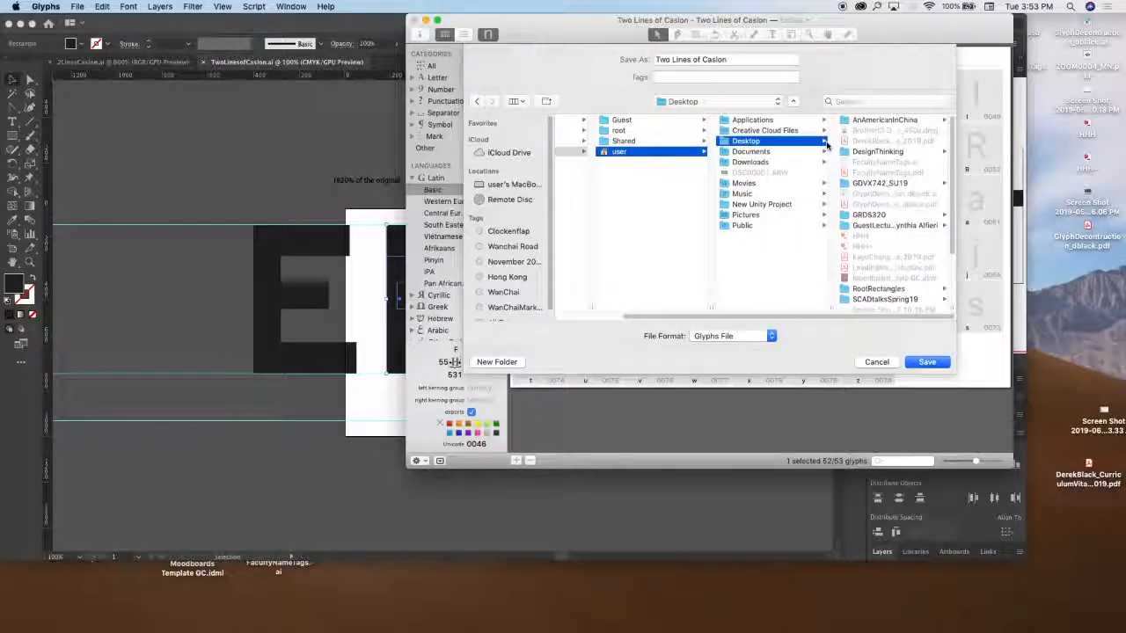
click(880, 225)
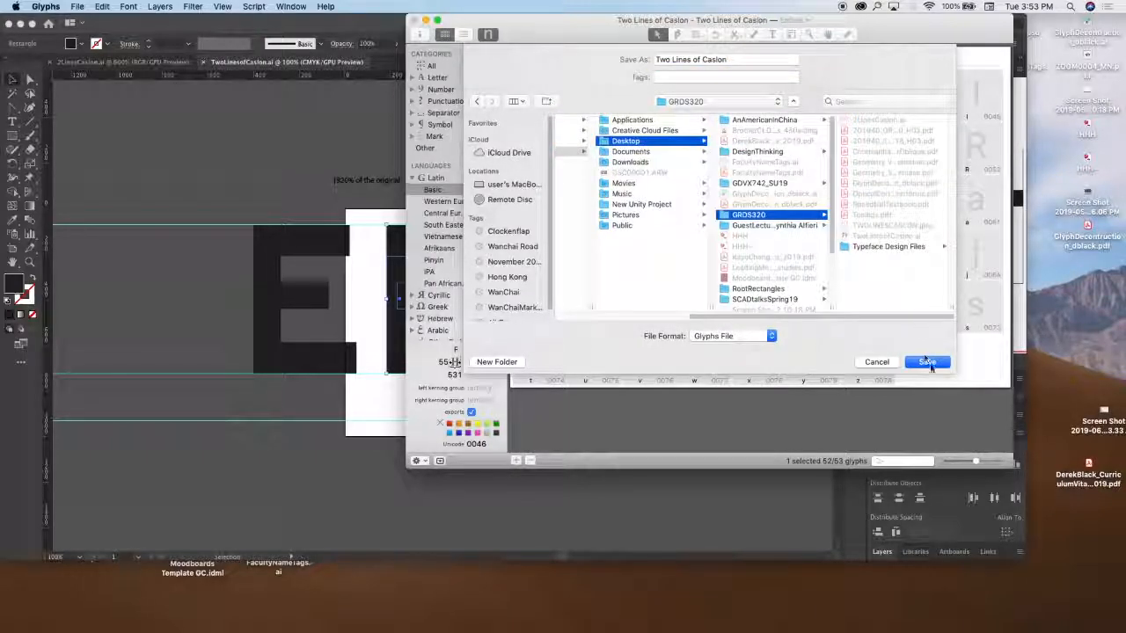
click(927, 361)
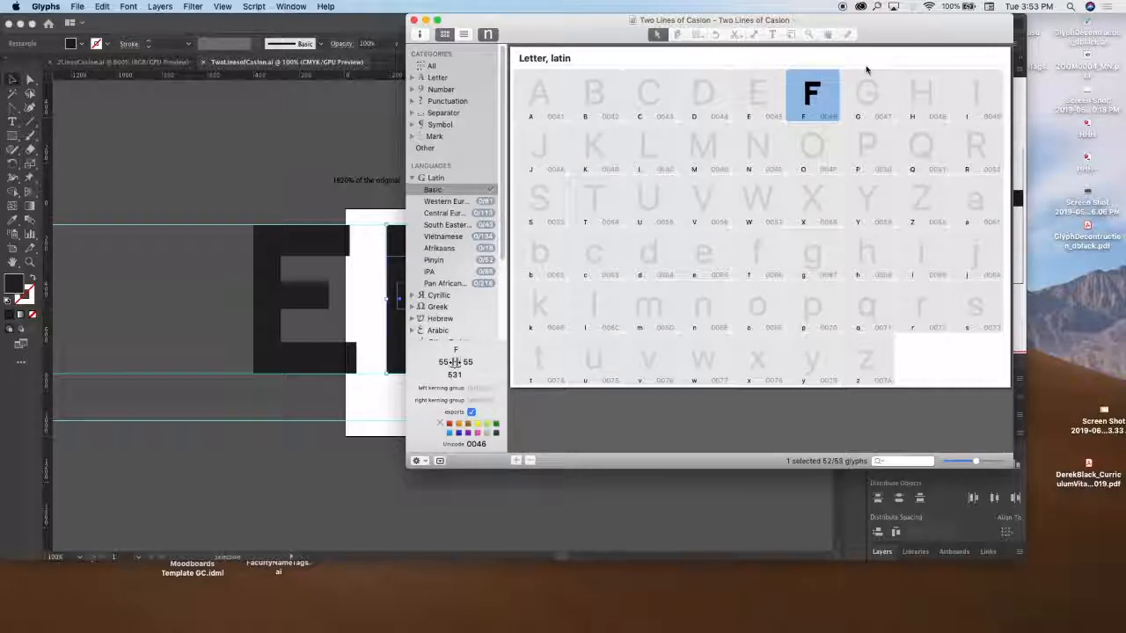
With the E glyph opened for editing, switch to Illustrator, move all the E's shapes right onto the artboard and cut them.
double_click(757, 101)
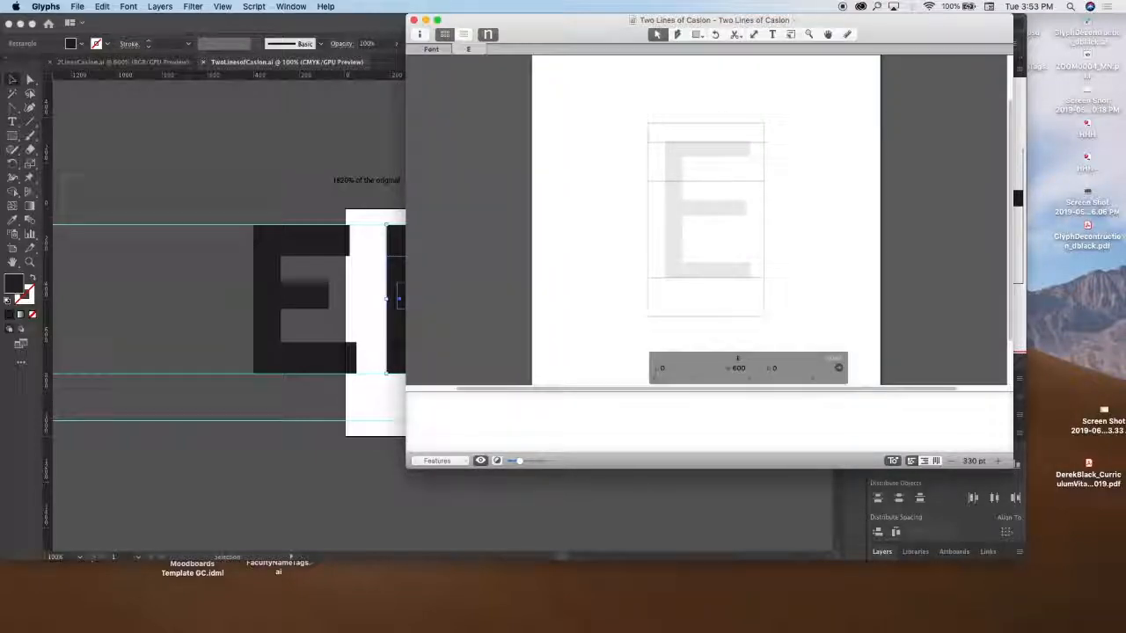
click(327, 268)
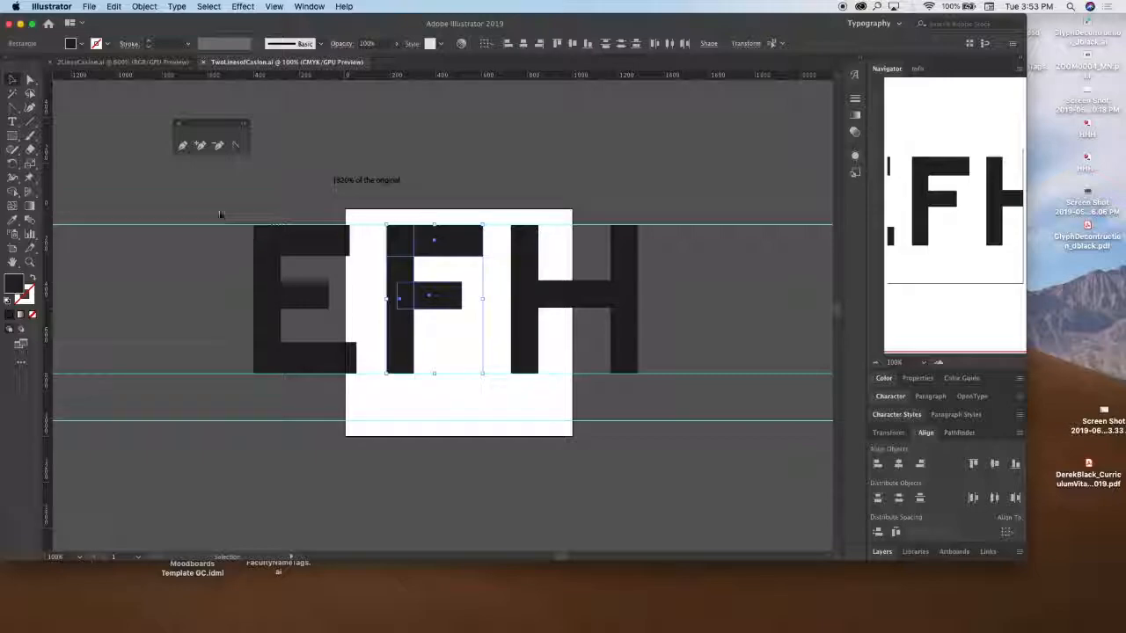
click(341, 381)
key(shift+Right)
key(shift+Right)
key(shift+Right)
key(shift+Right)
key(shift+Right)
key(shift+Right)
key(shift+Right)
key(shift+Right)
key(shift+Right)
key(shift+Right)
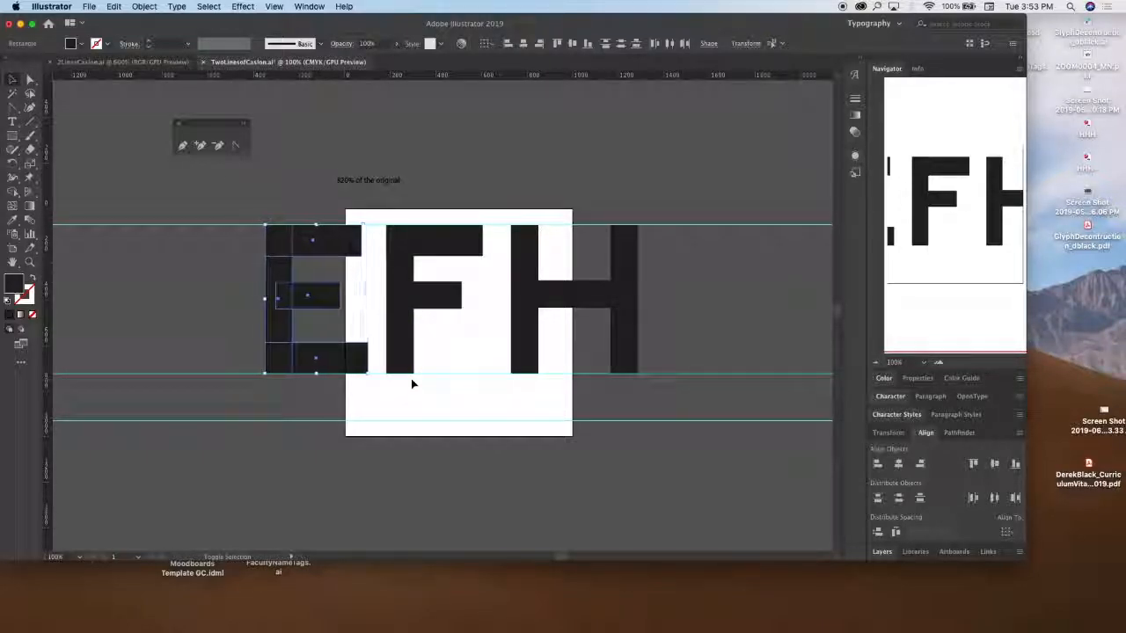
key(shift+Right)
key(shift+Right)
key(shift+Right)
key(shift+Right)
key(shift+Right)
key(shift+Right)
key(shift+Right)
key(shift+Right)
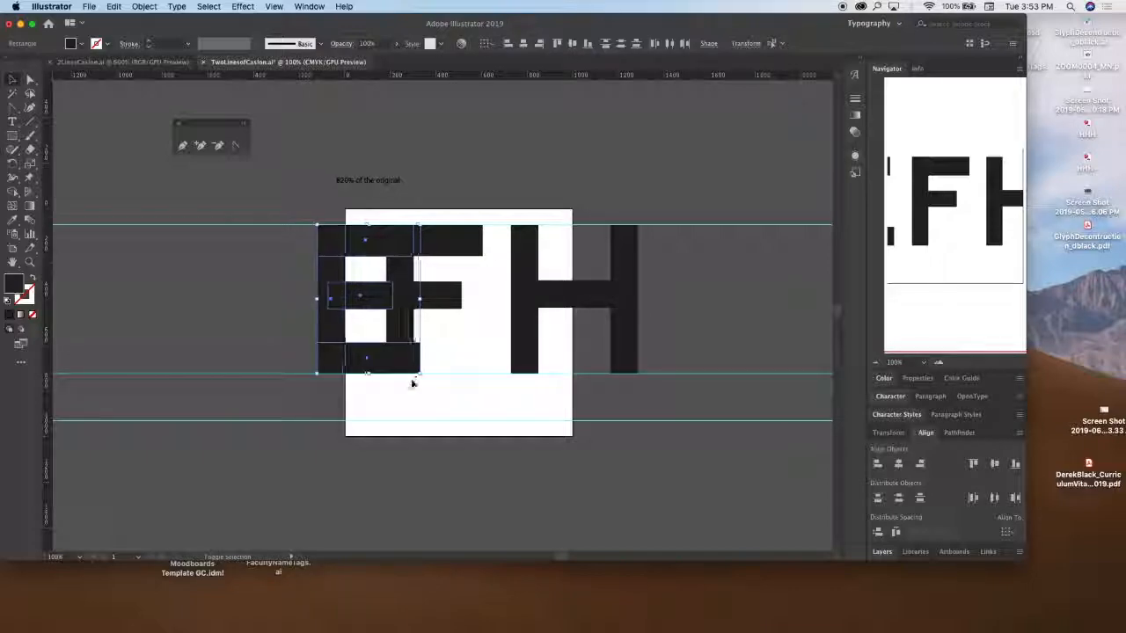
key(shift+Right)
key(shift+Right)
key(shift+Right)
key(shift+Right)
key(shift+Right)
key(shift+Right)
key(shift+Right)
key(shift+Right)
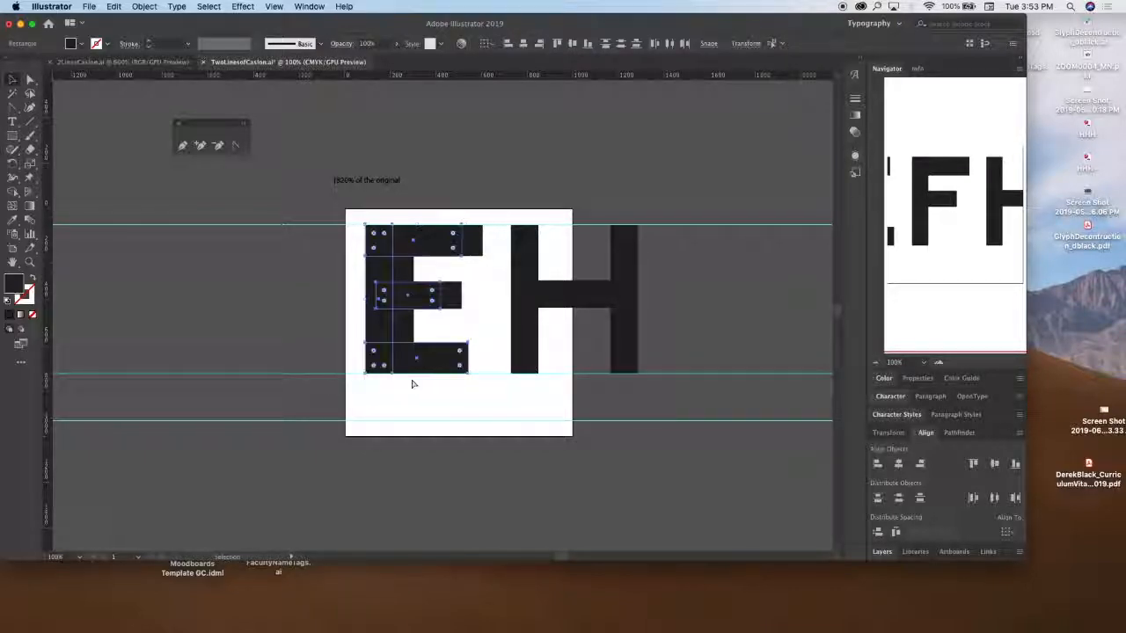
click(413, 383)
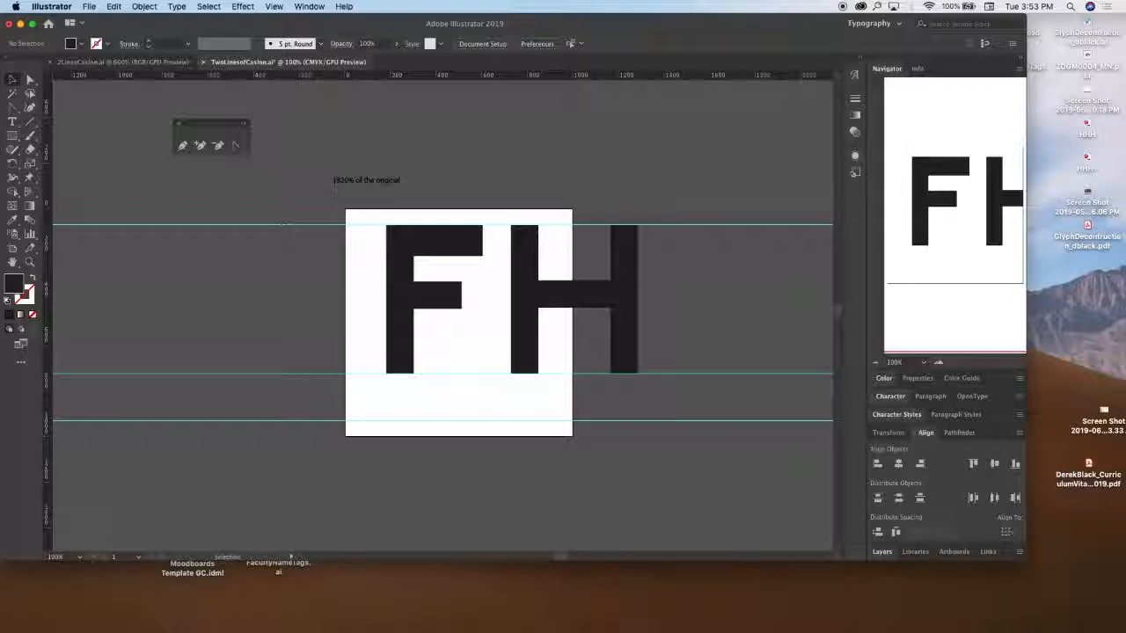
Switch to Glyphs, paste the cut shapes into the E glyph and move them so the E's bottom edge sits on the baseline.
mouse_move(710, 620)
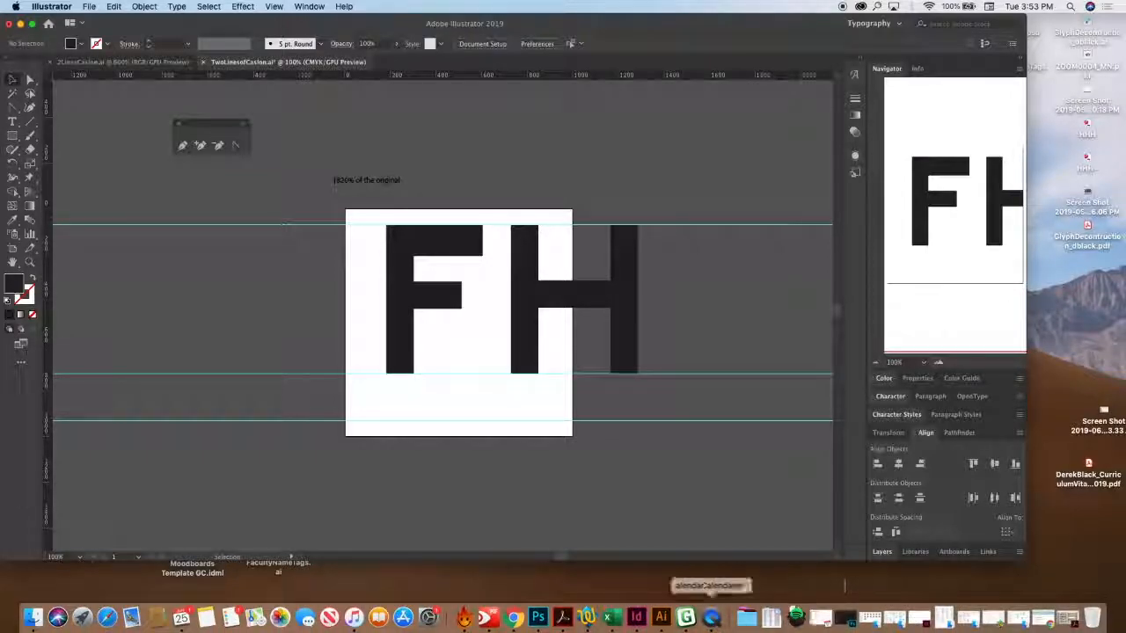
click(723, 618)
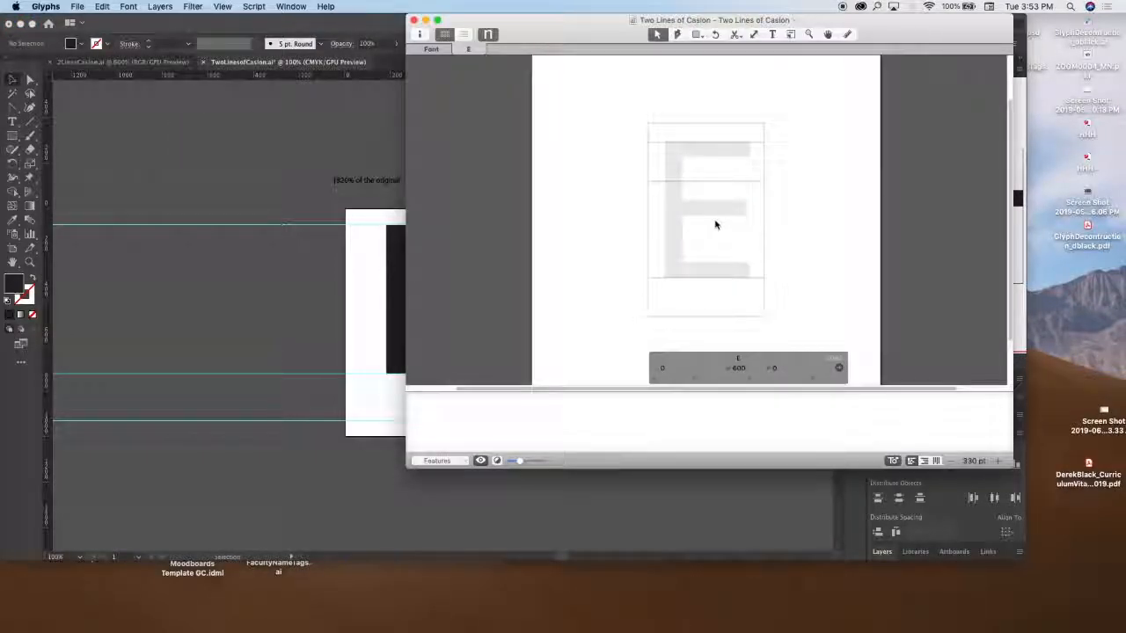
key(super+v)
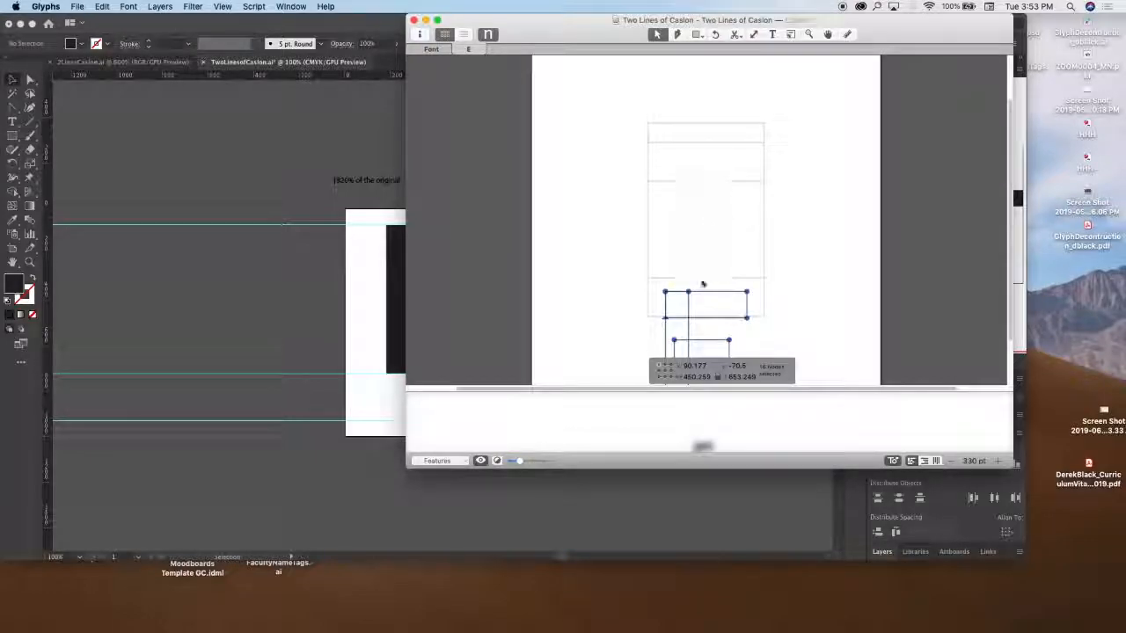
drag(688, 307, 683, 171)
key(super+plus)
key(super+plus)
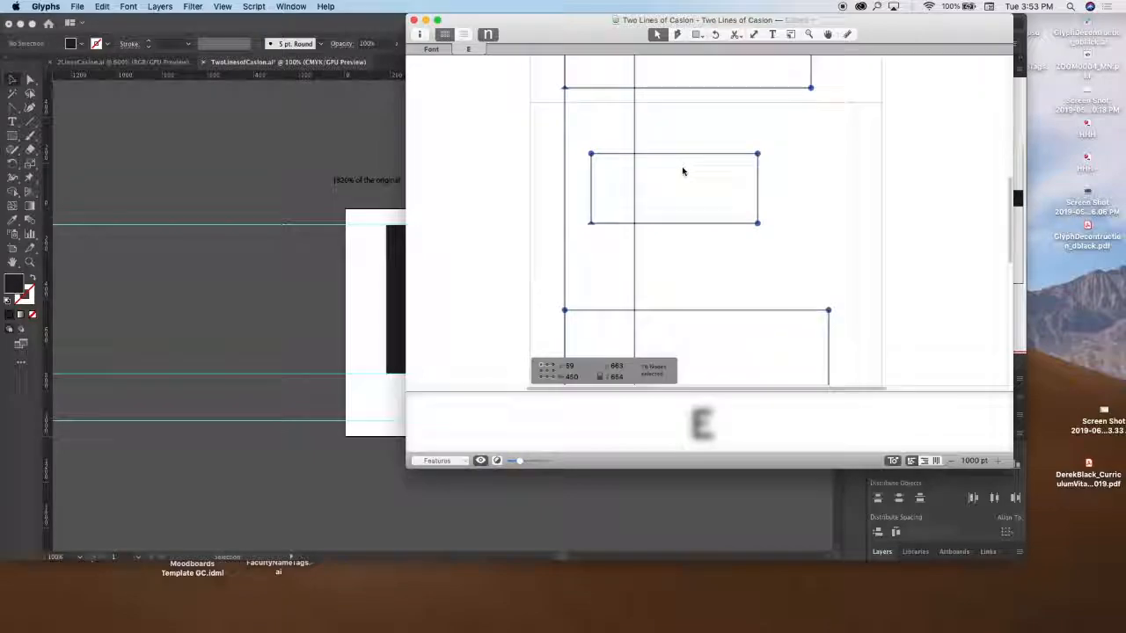
scroll(683, 172, down, 5)
drag(555, 227, 555, 231)
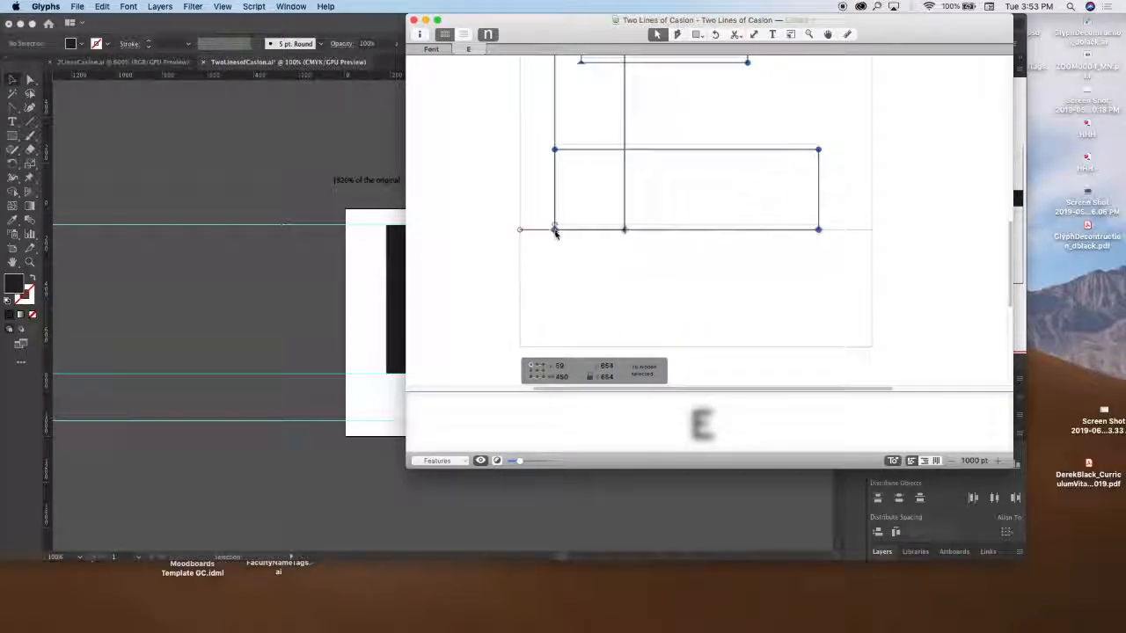
Set both the left and right sidebearings of the E glyph to 55.
click(634, 280)
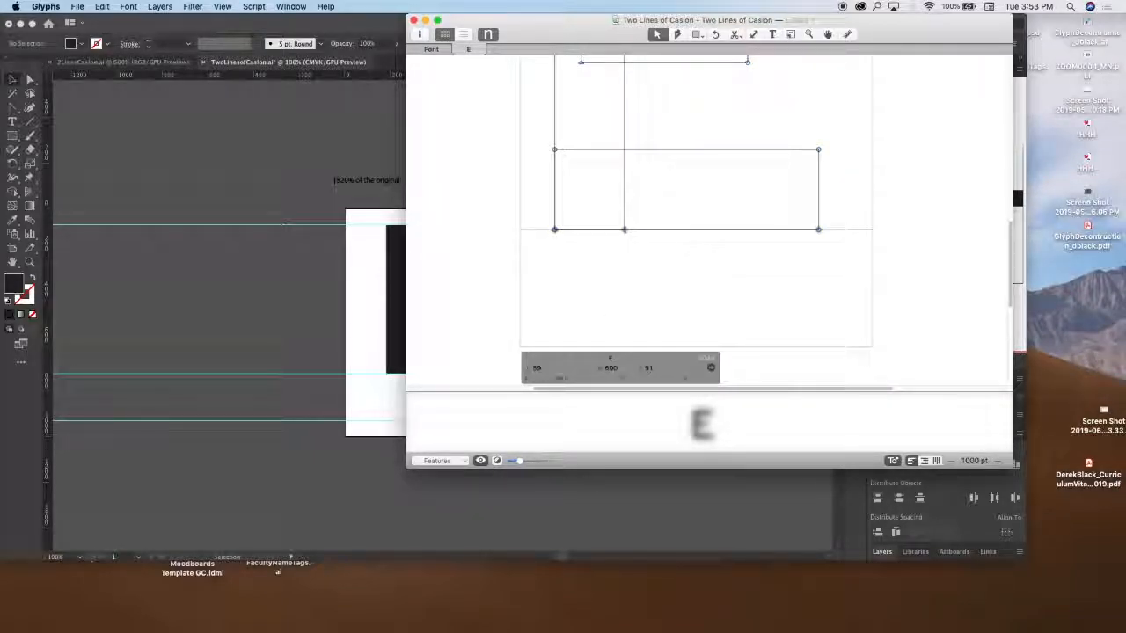
drag(633, 280, 471, 375)
click(551, 369)
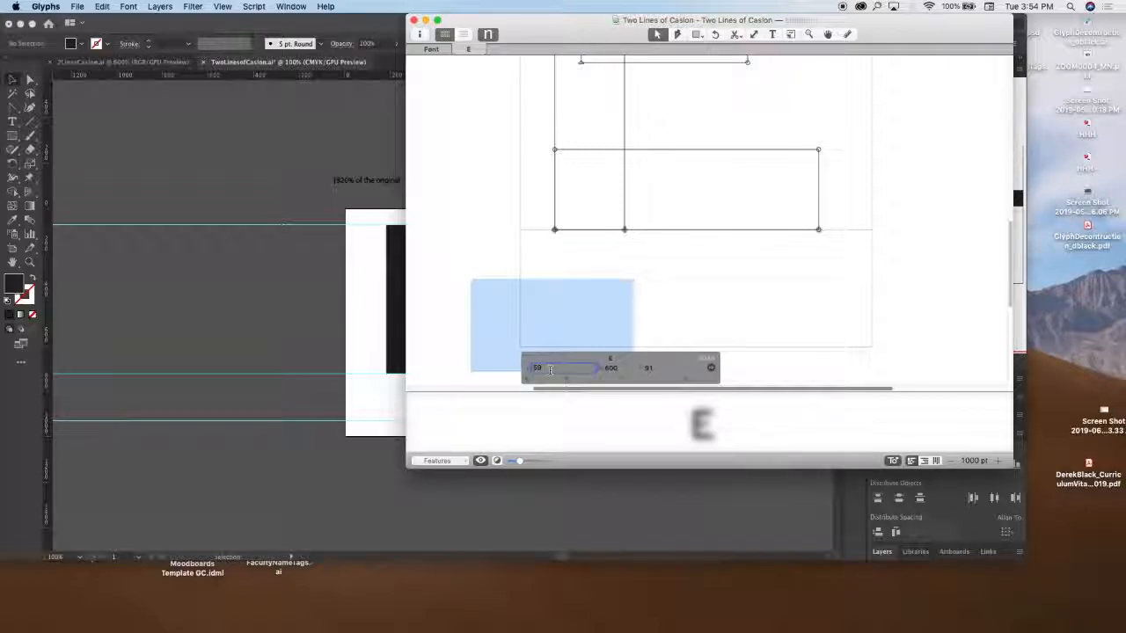
text(5)
click(661, 368)
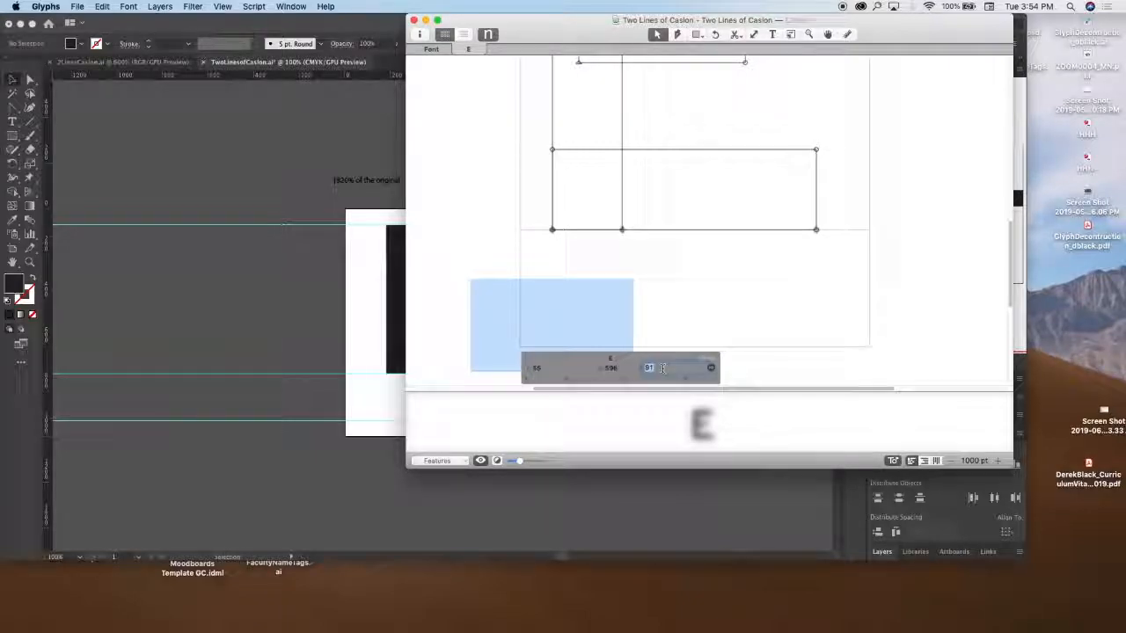
text(55)
key(Return)
scroll(755, 247, up, 2)
scroll(743, 211, up, 2)
key(super+minus)
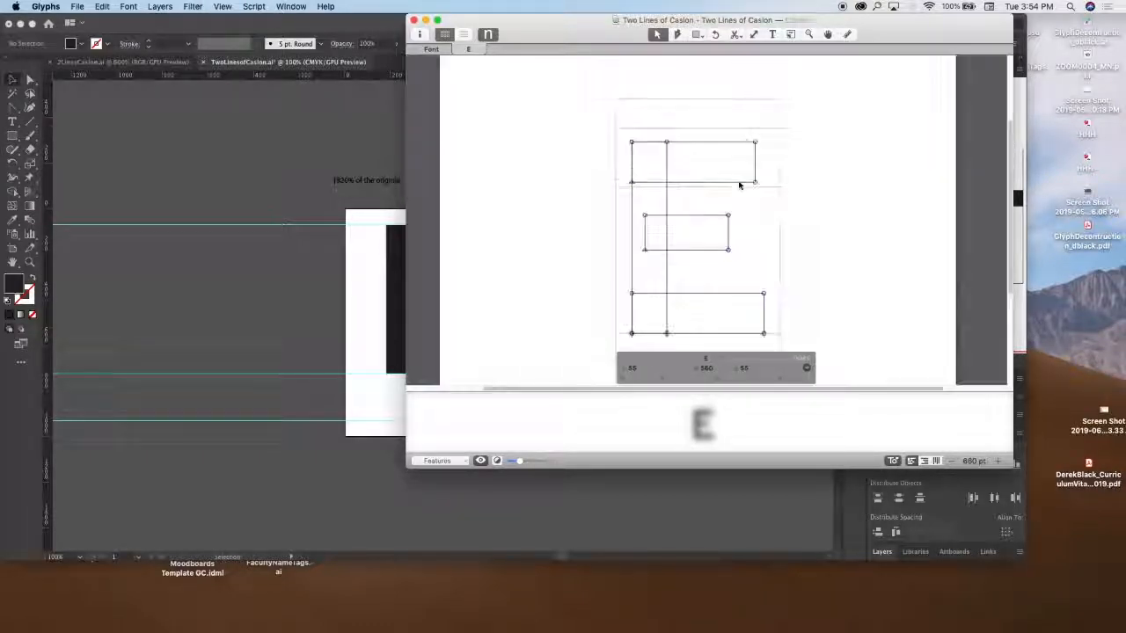
scroll(739, 186, up, 1)
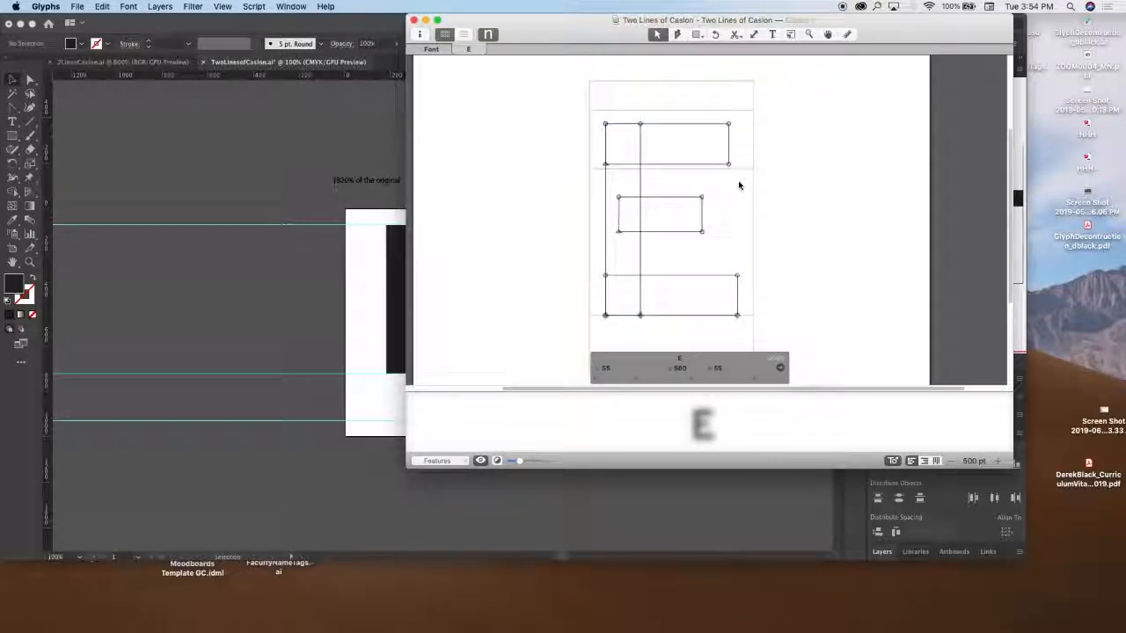
Add the letters FEF after the E in the edit view to preview the spacing of EFEF.
click(773, 34)
text(F)
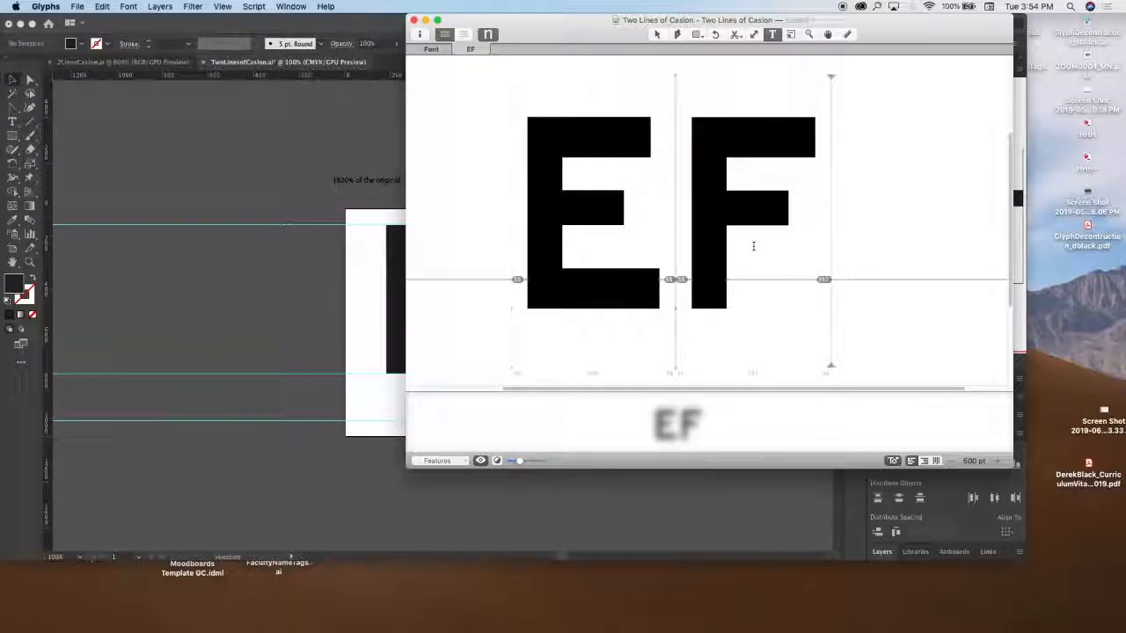
text(EF)
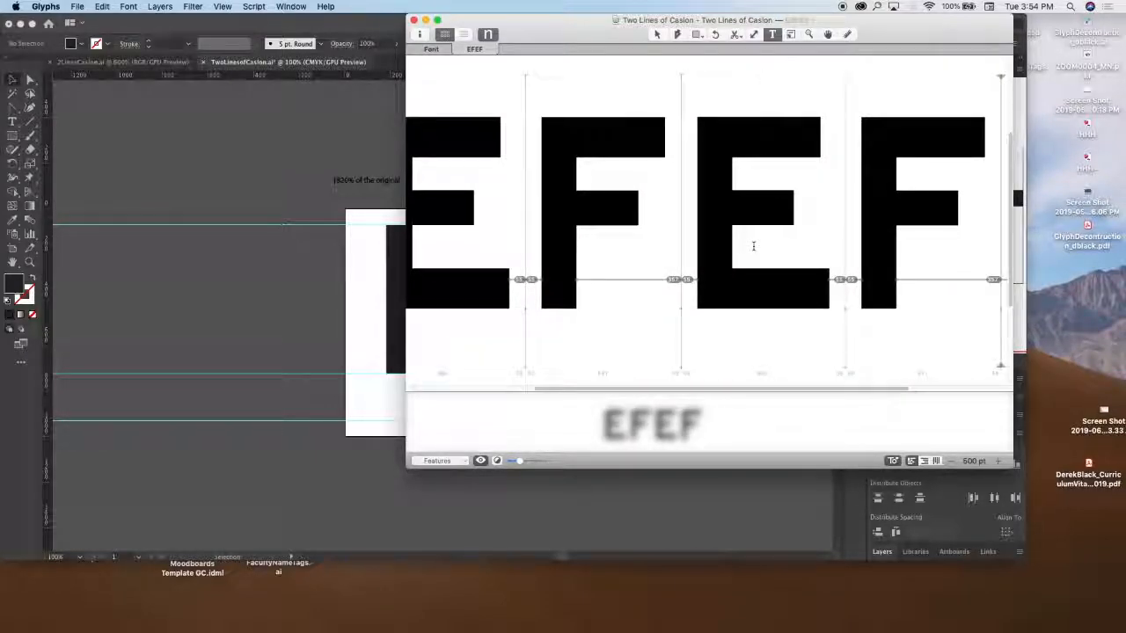
key(super+minus)
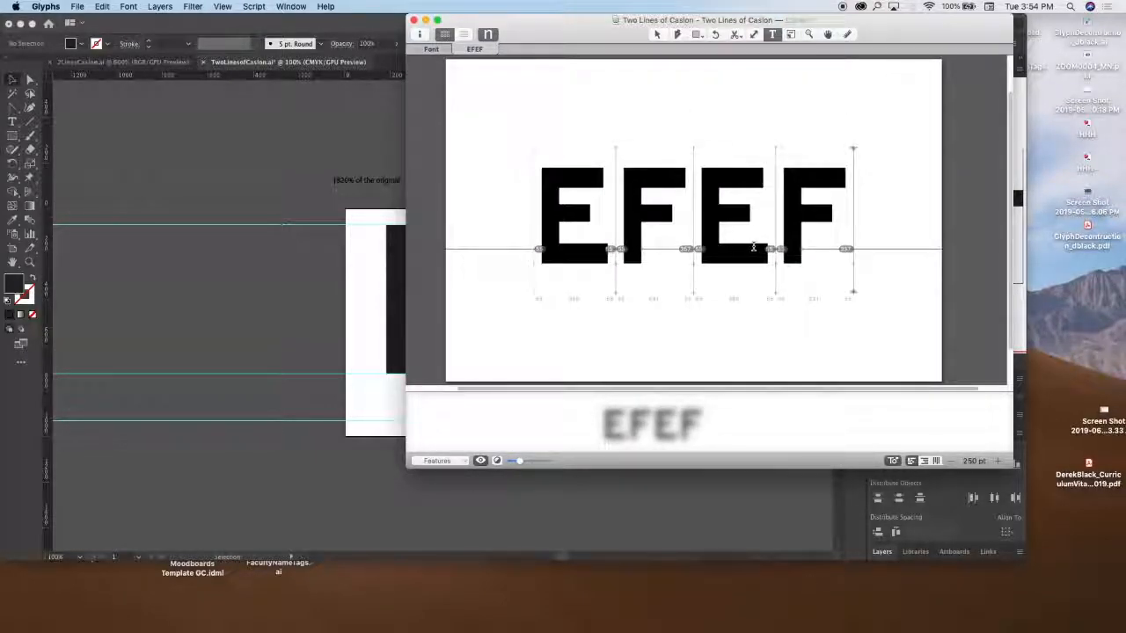
Open the first E for outline editing and select the two nodes at the right end of its bottom arm.
click(655, 34)
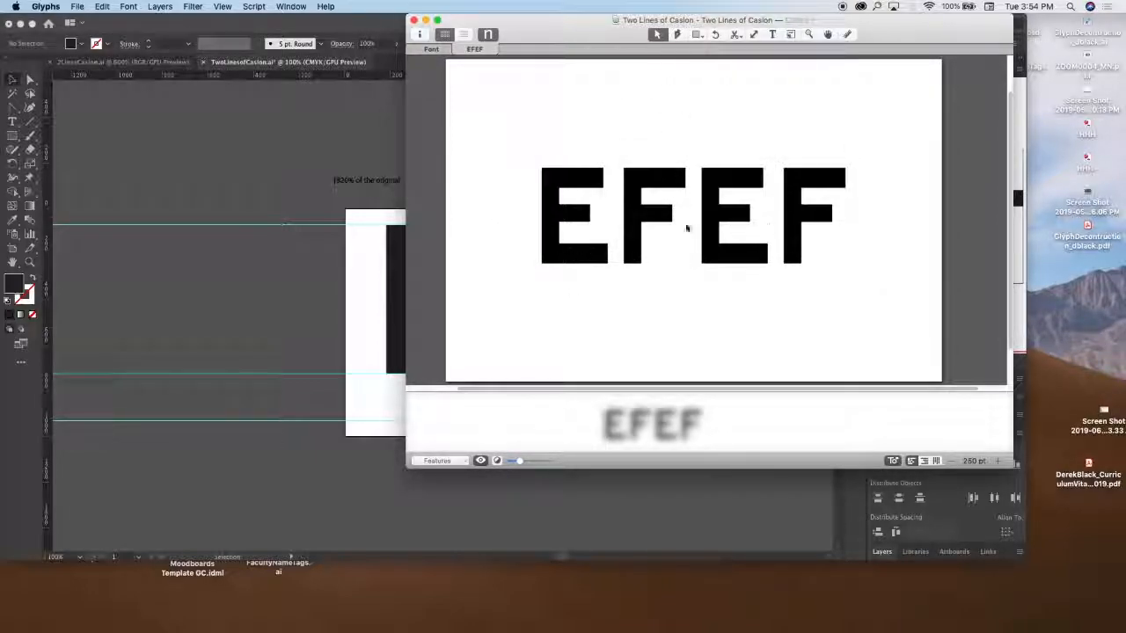
double_click(563, 242)
drag(616, 239, 598, 288)
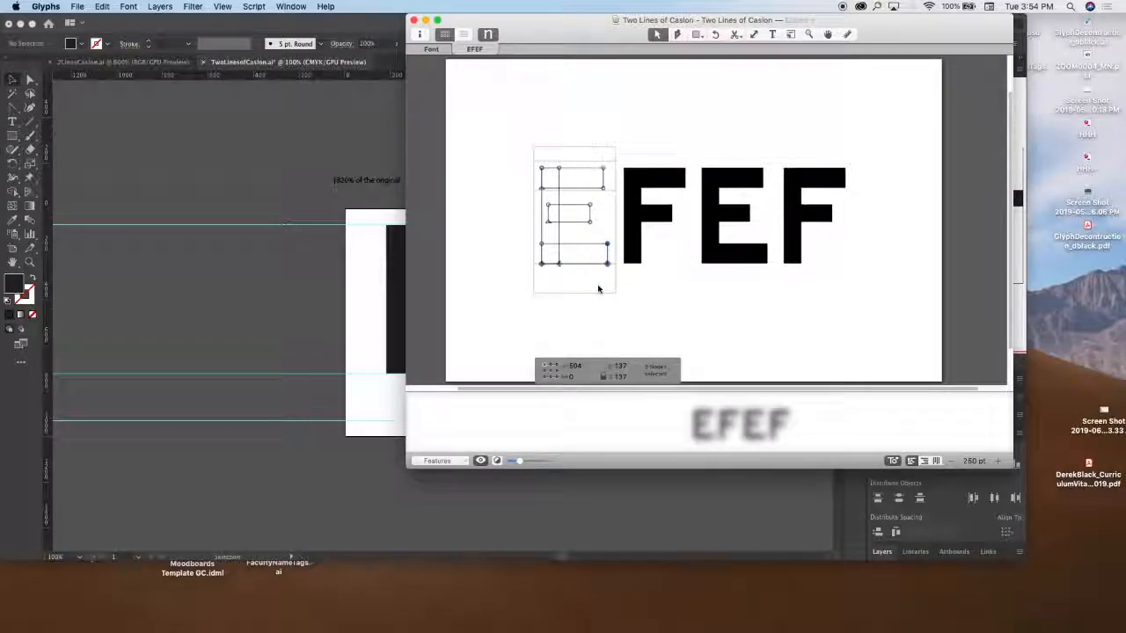
Try shortening the E's bottom arm by moving its two right-end nodes left to X 454.
key(Left)
key(Left)
key(Left)
key(shift+Left)
key(shift+Left)
key(shift+Left)
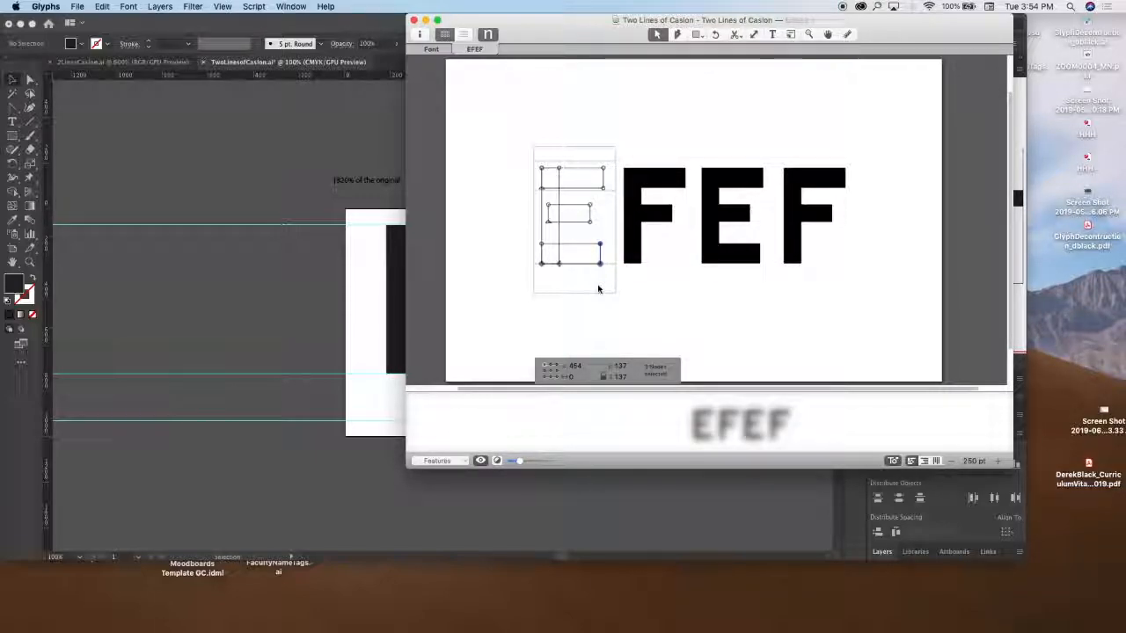
key(super+z)
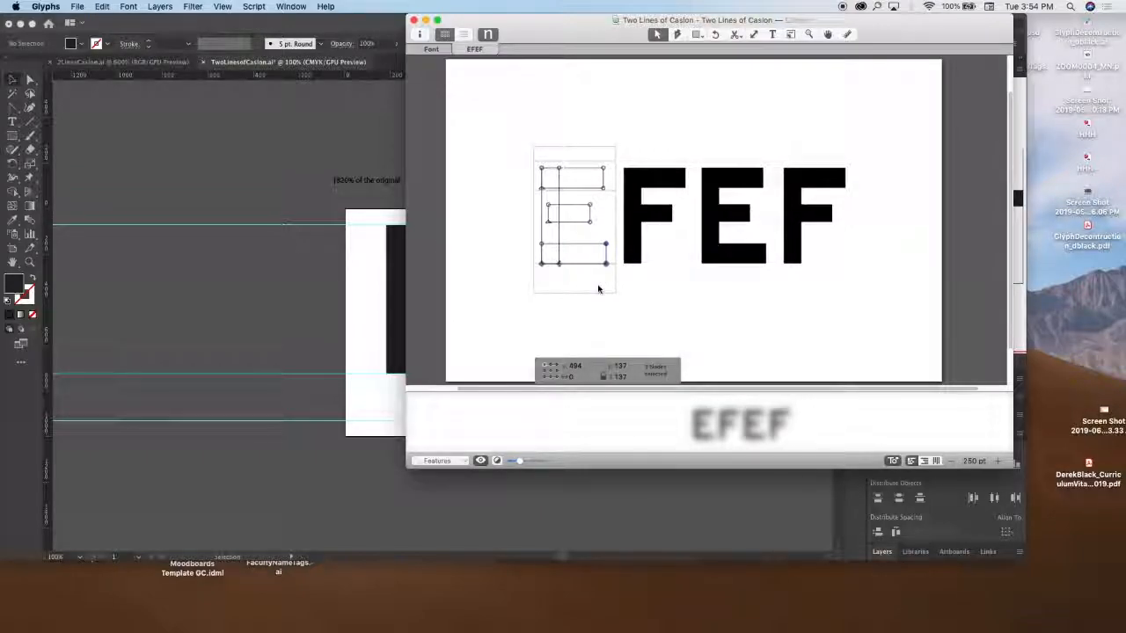
key(super+z)
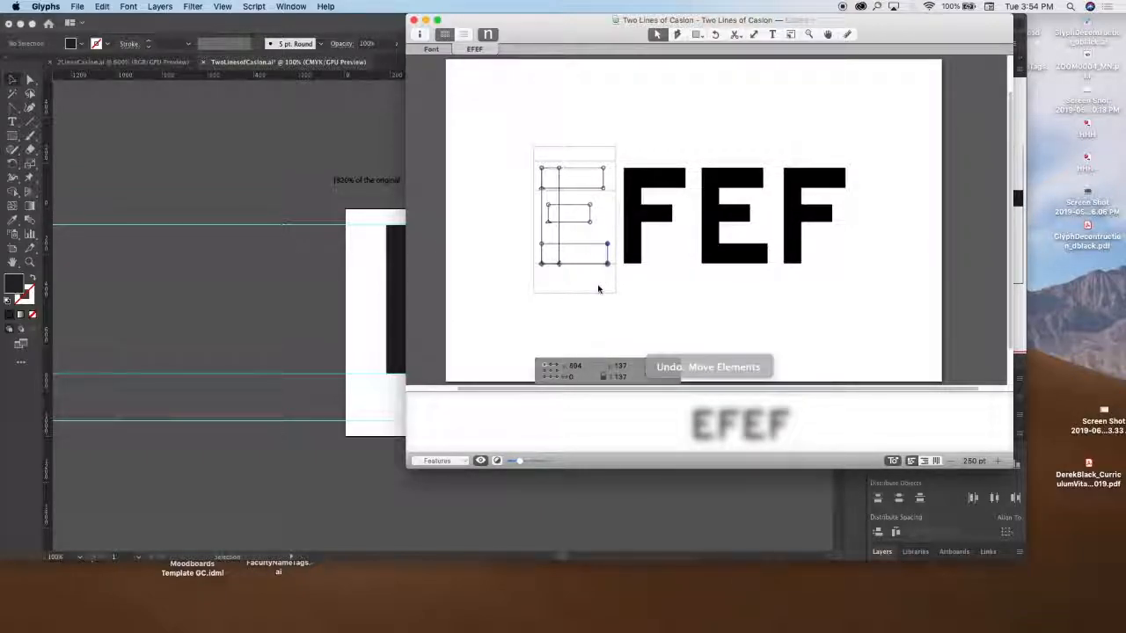
key(super+z)
Shorten the E's bottom arm slightly so its right-end nodes sit at X 501, and check it against the adjacent F.
key(Left)
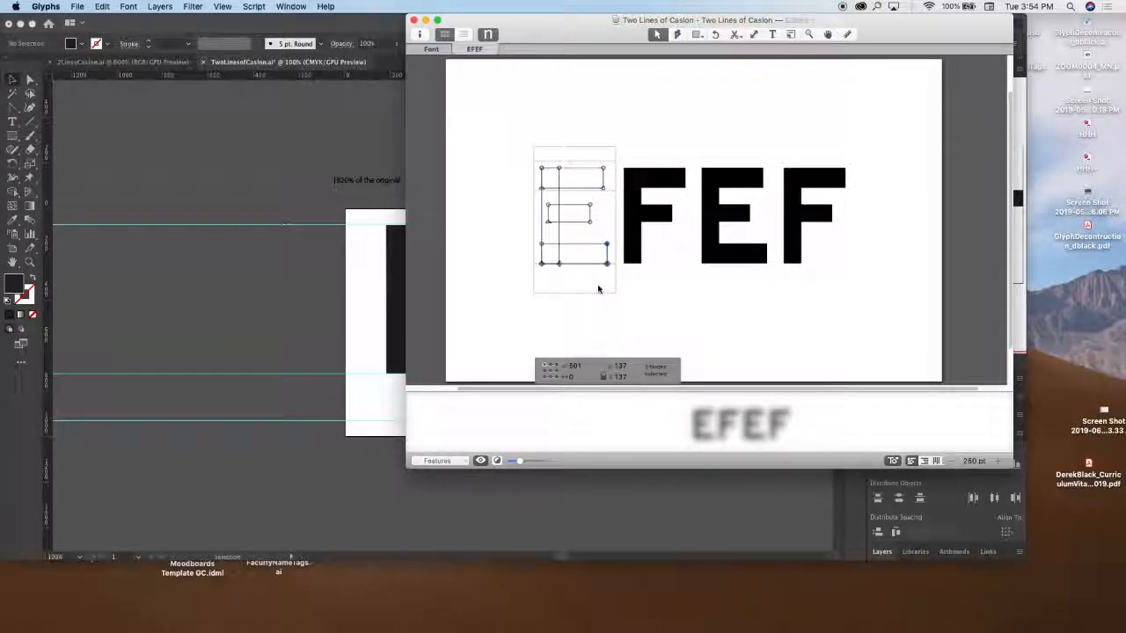
double_click(668, 237)
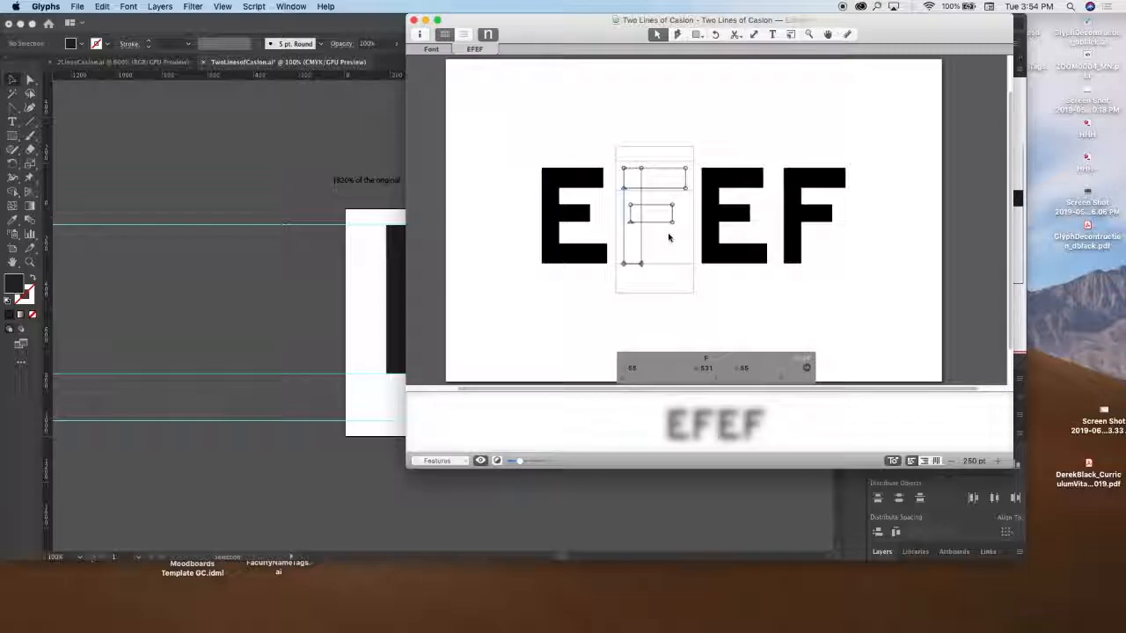
double_click(572, 222)
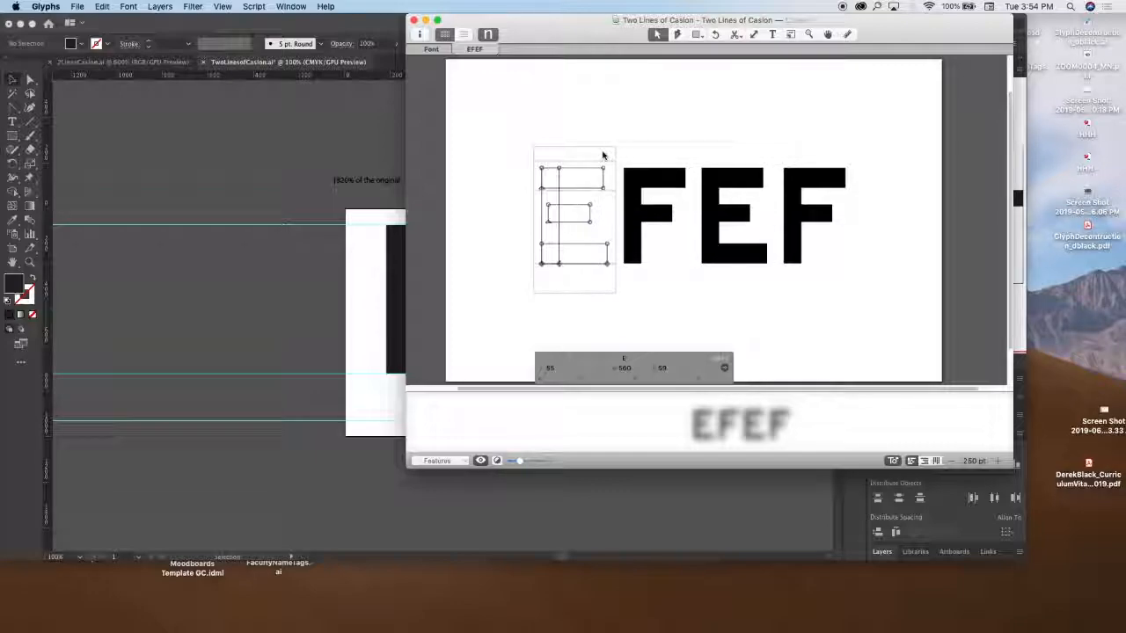
Examine the arm lengths and sidebearings of the first E up close beside the F.
key(super+plus)
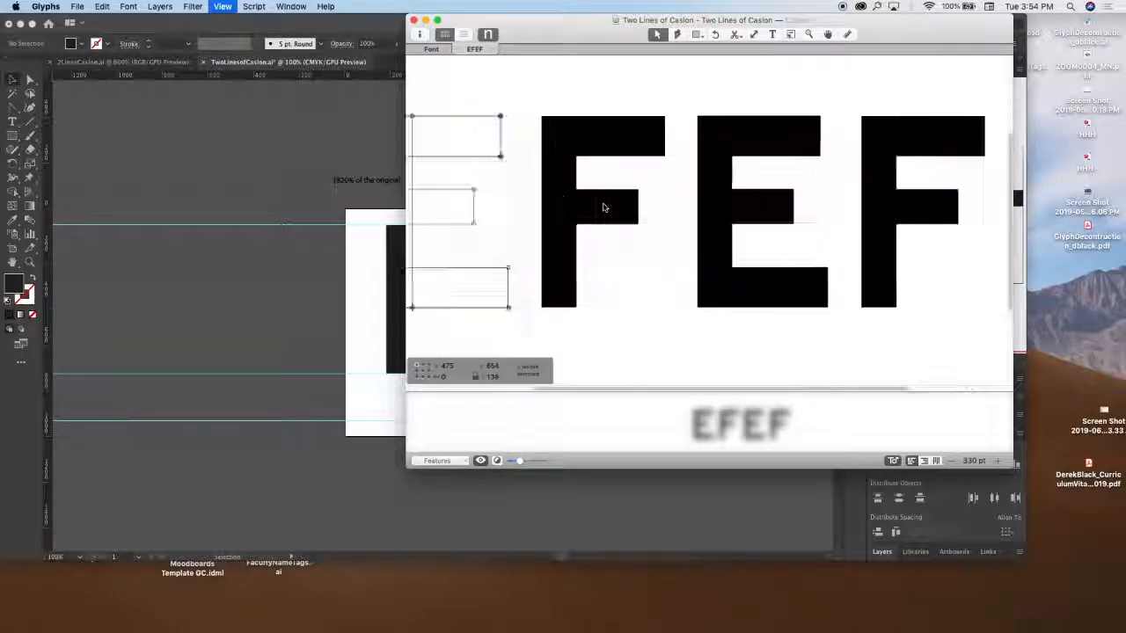
key(super+plus)
scroll(605, 208, left, 5)
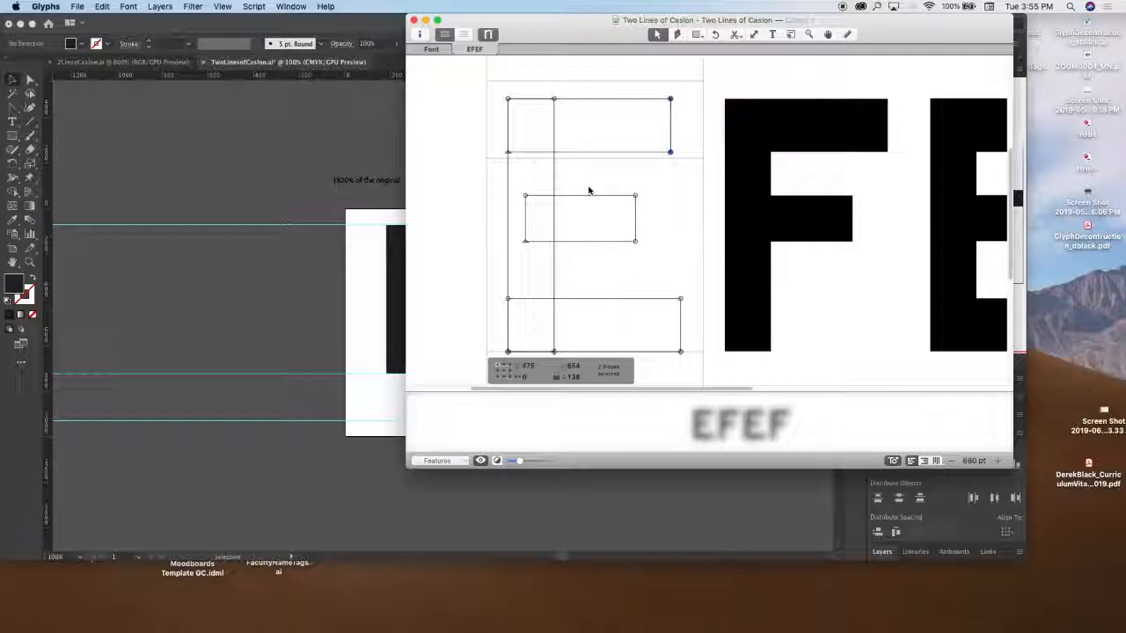
click(625, 168)
scroll(626, 169, left, 2)
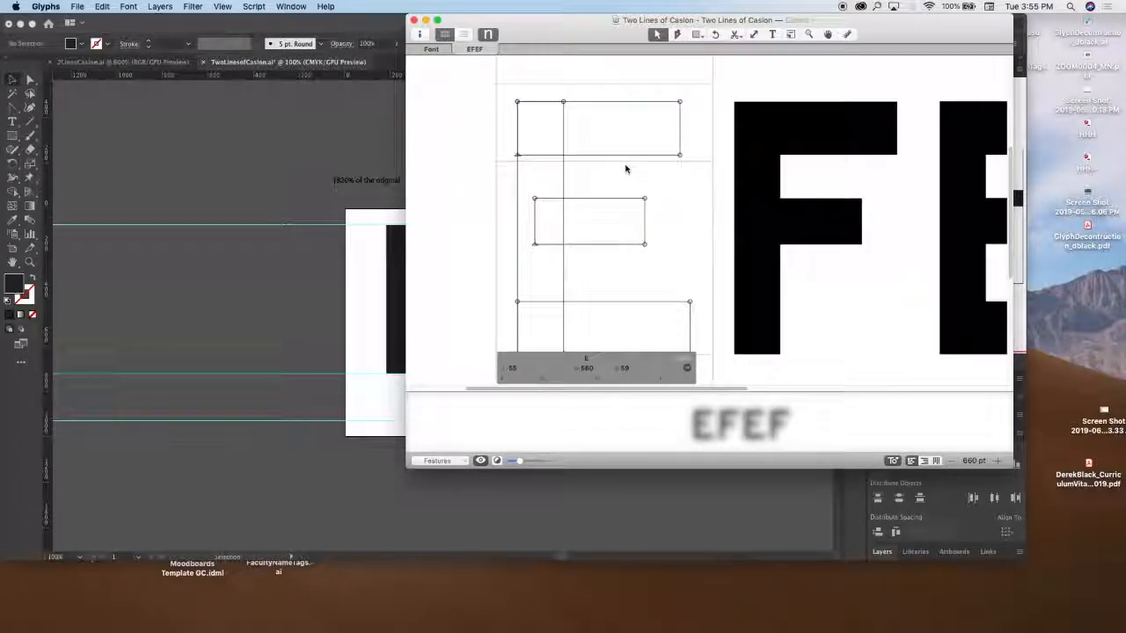
scroll(625, 168, left, 3)
scroll(626, 168, right, 2)
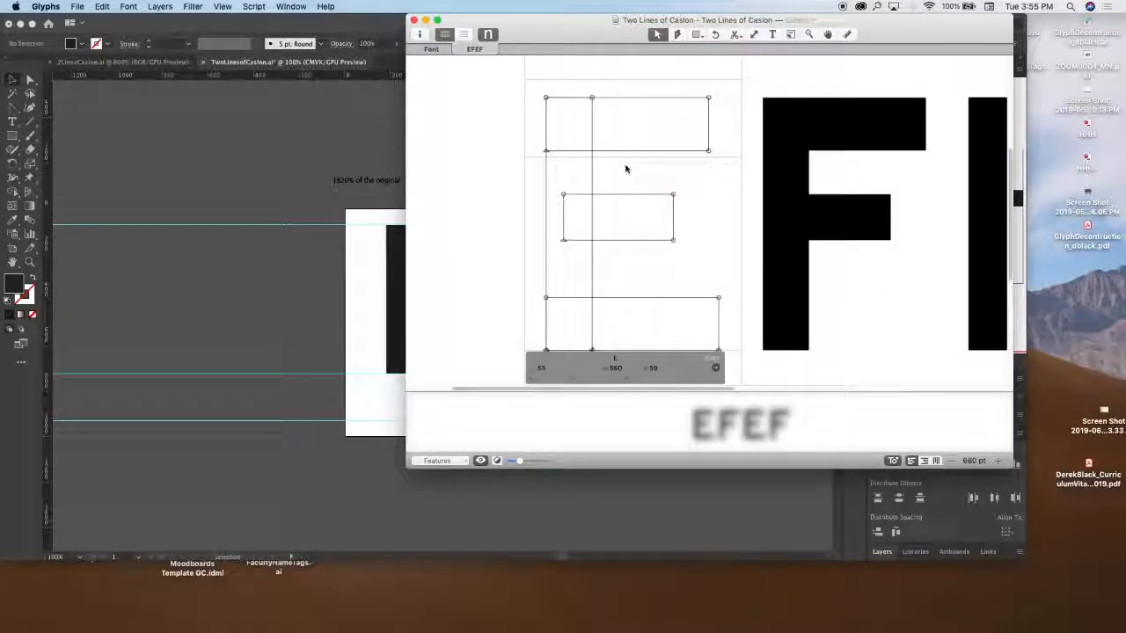